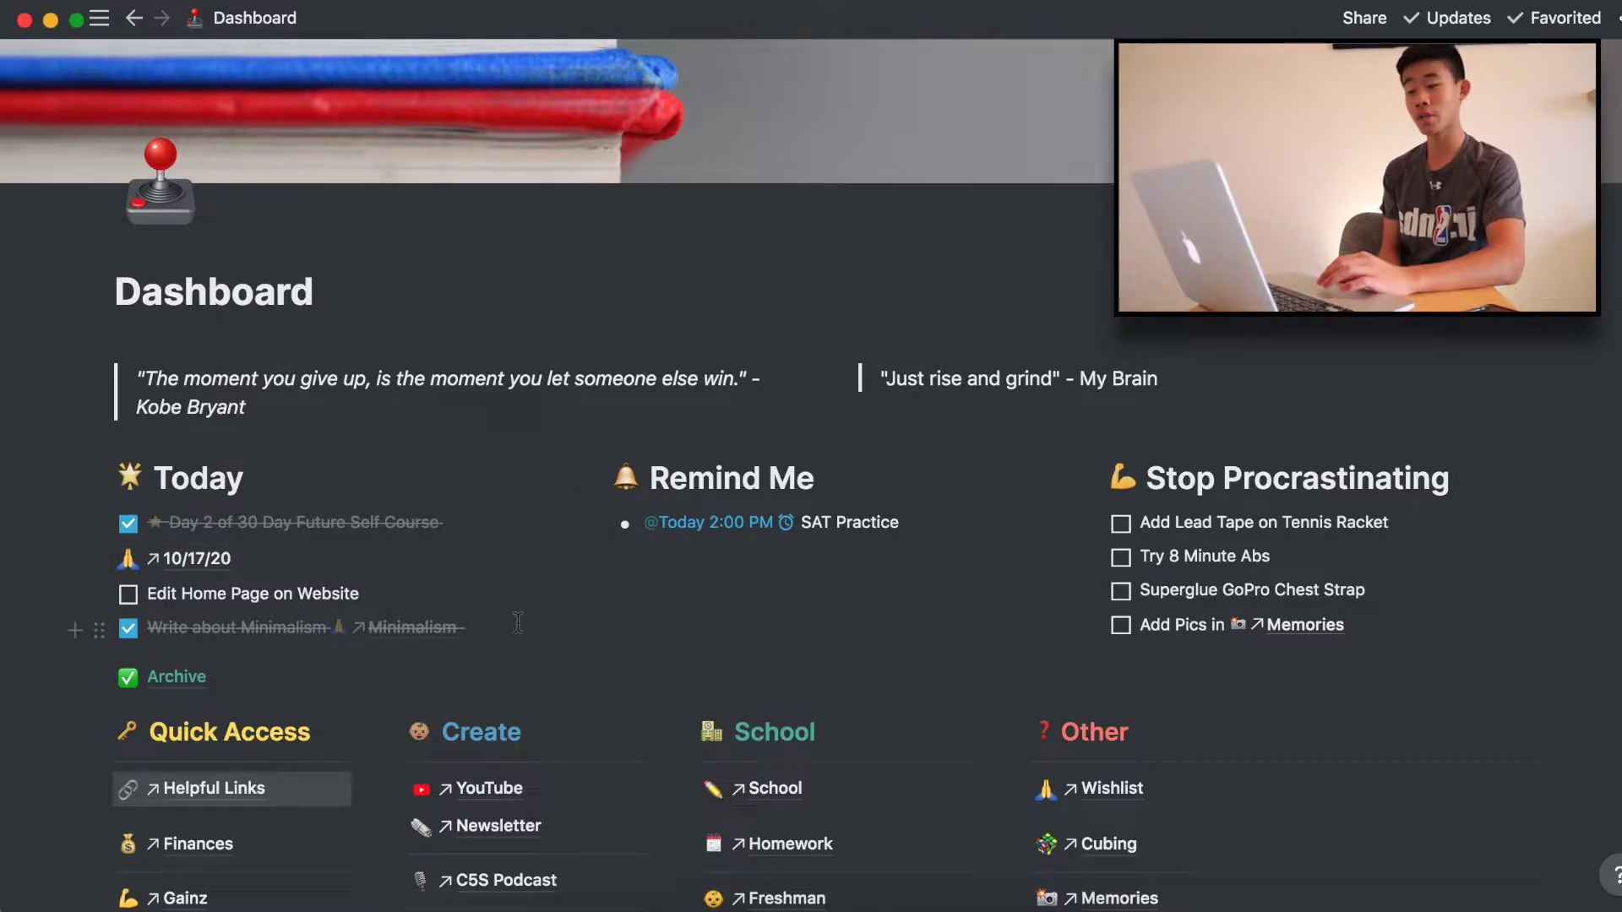
Add a test to-do 'fjfjjf' under Today, check it off, and move it into Archive
key(Return)
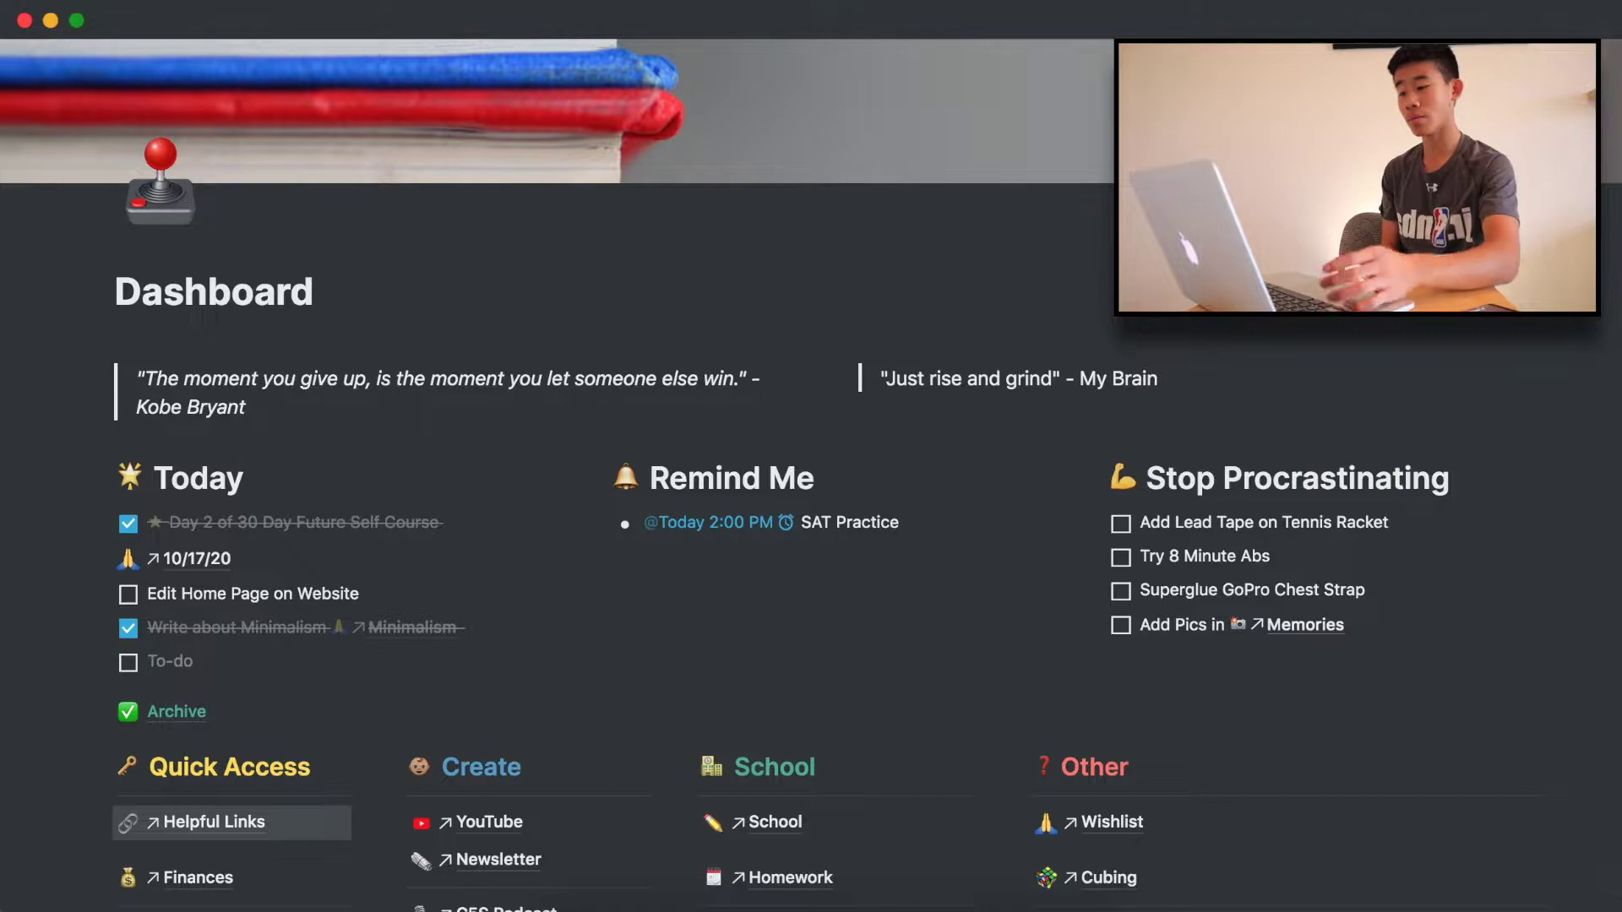
key(BackSpace)
text(/)
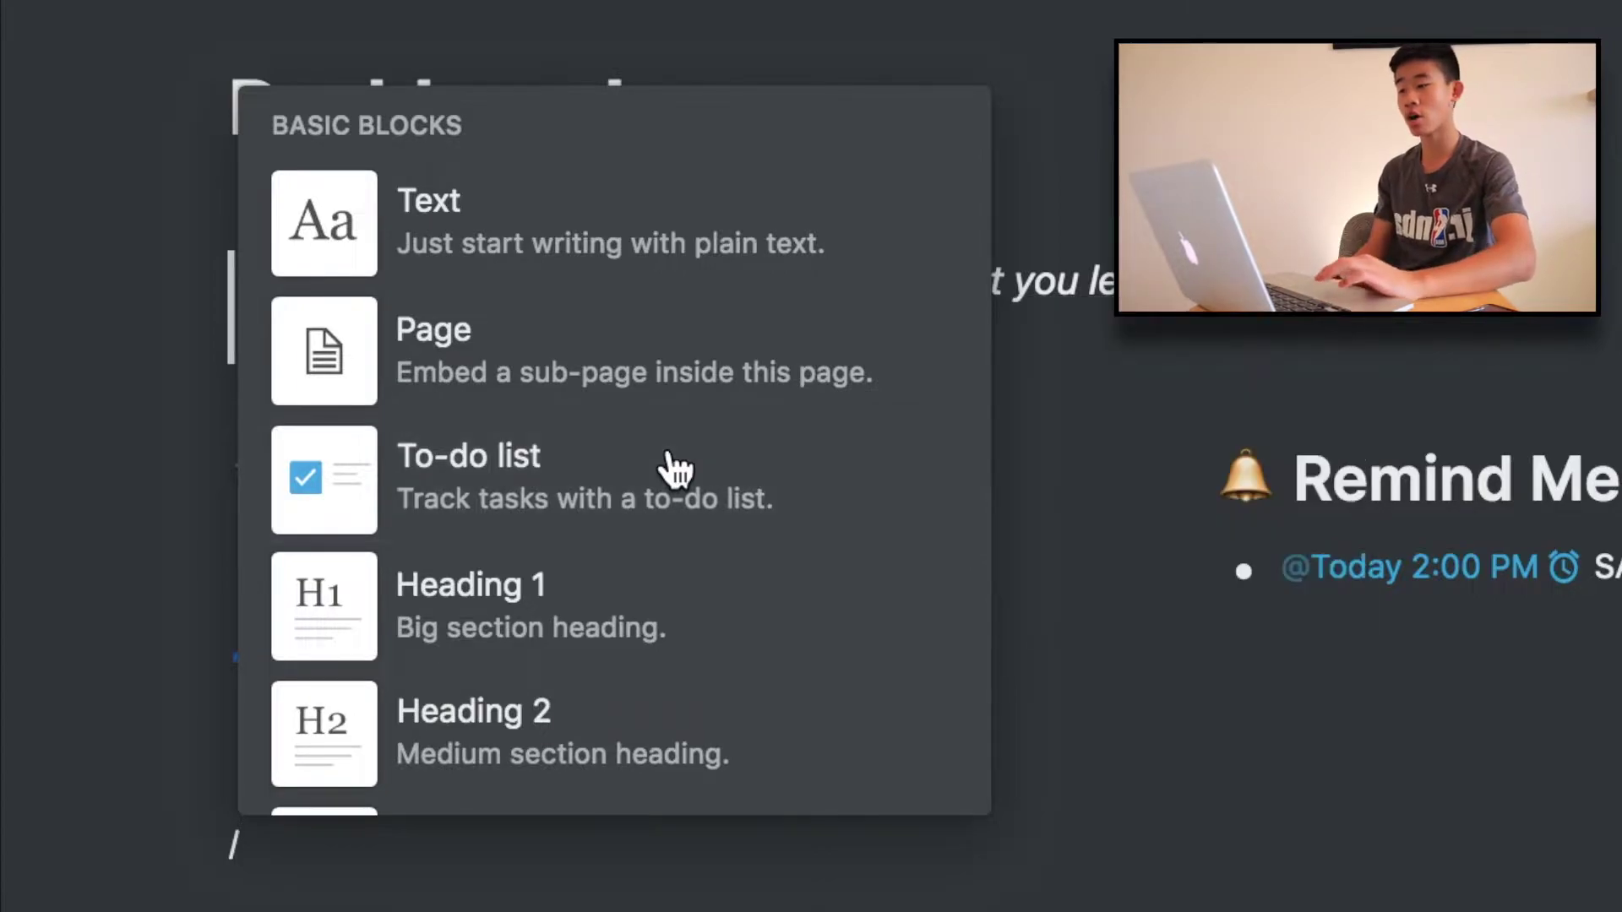
click(674, 466)
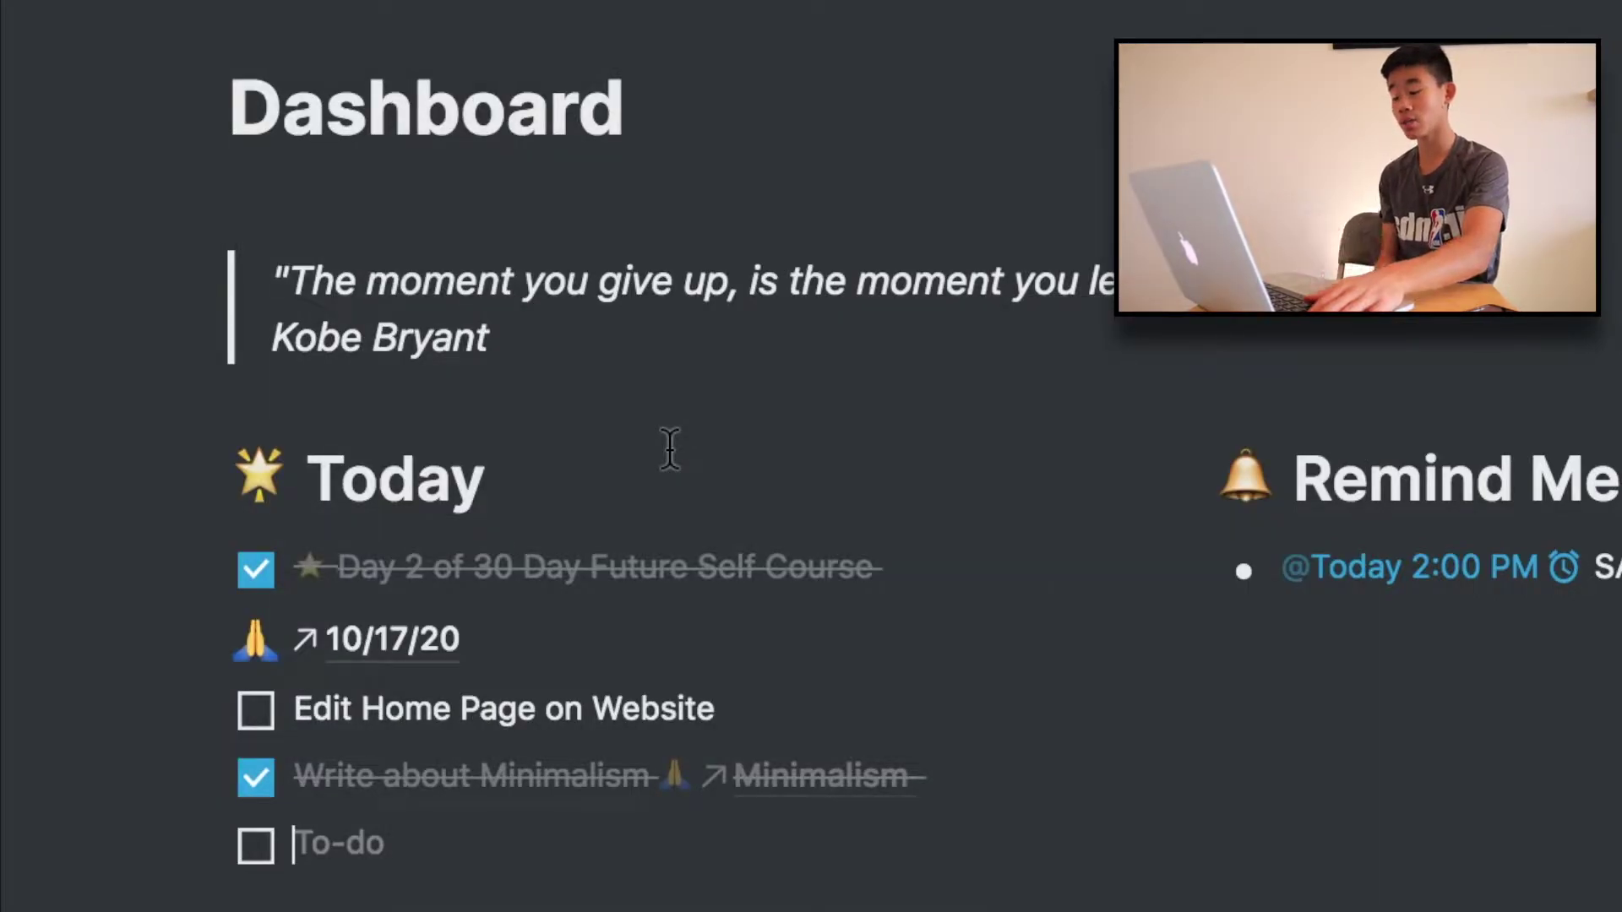
key(super+Return)
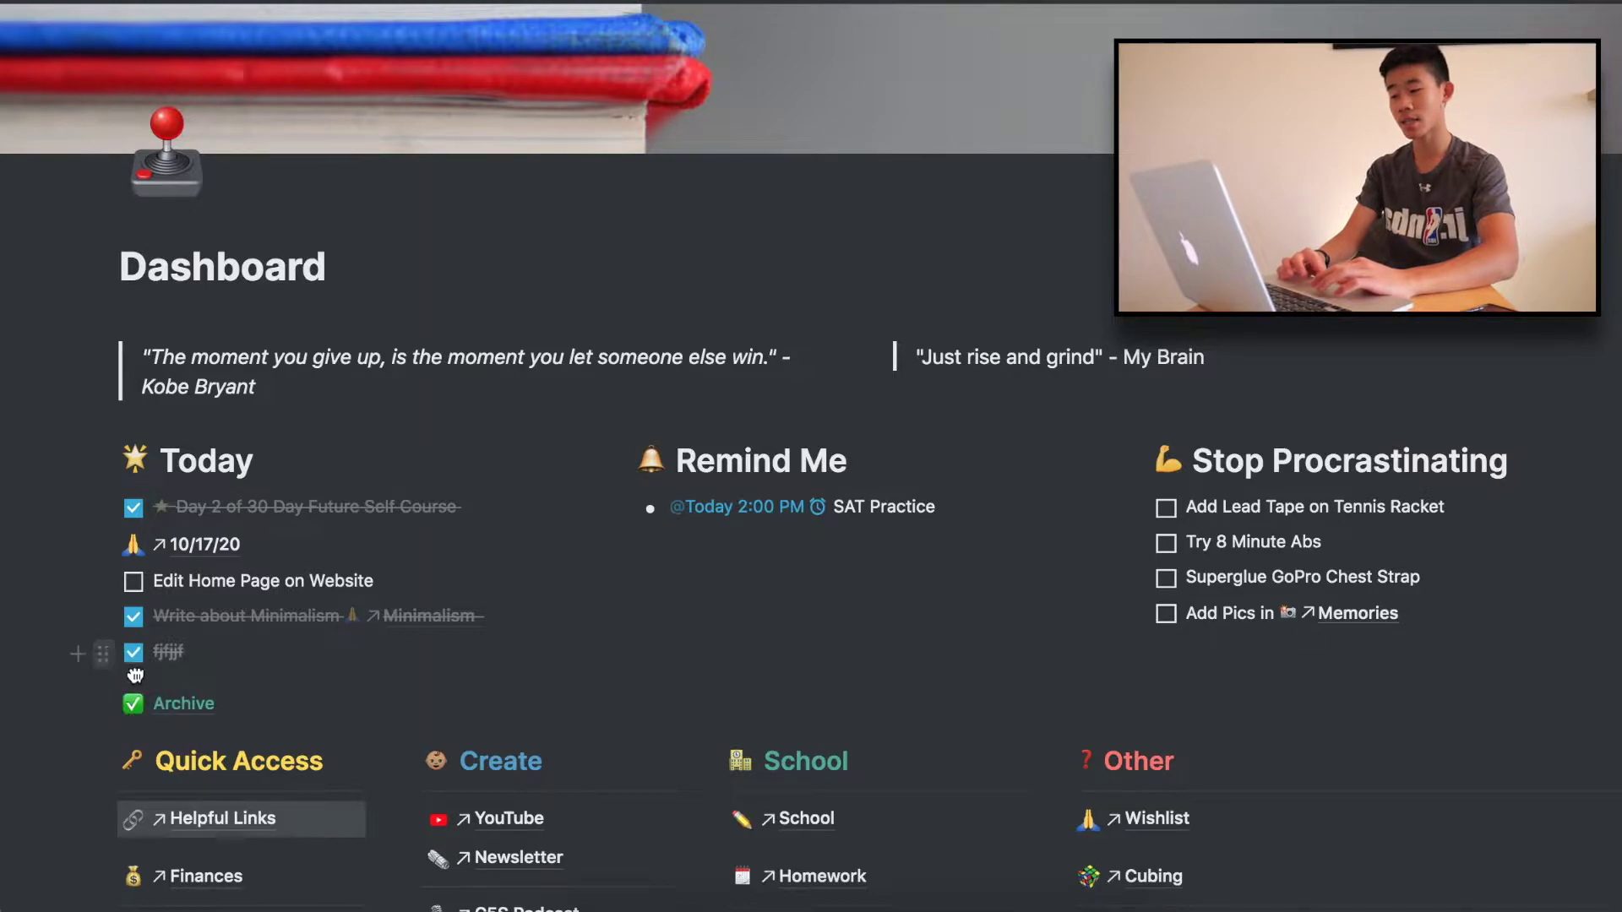
drag(172, 723, 172, 722)
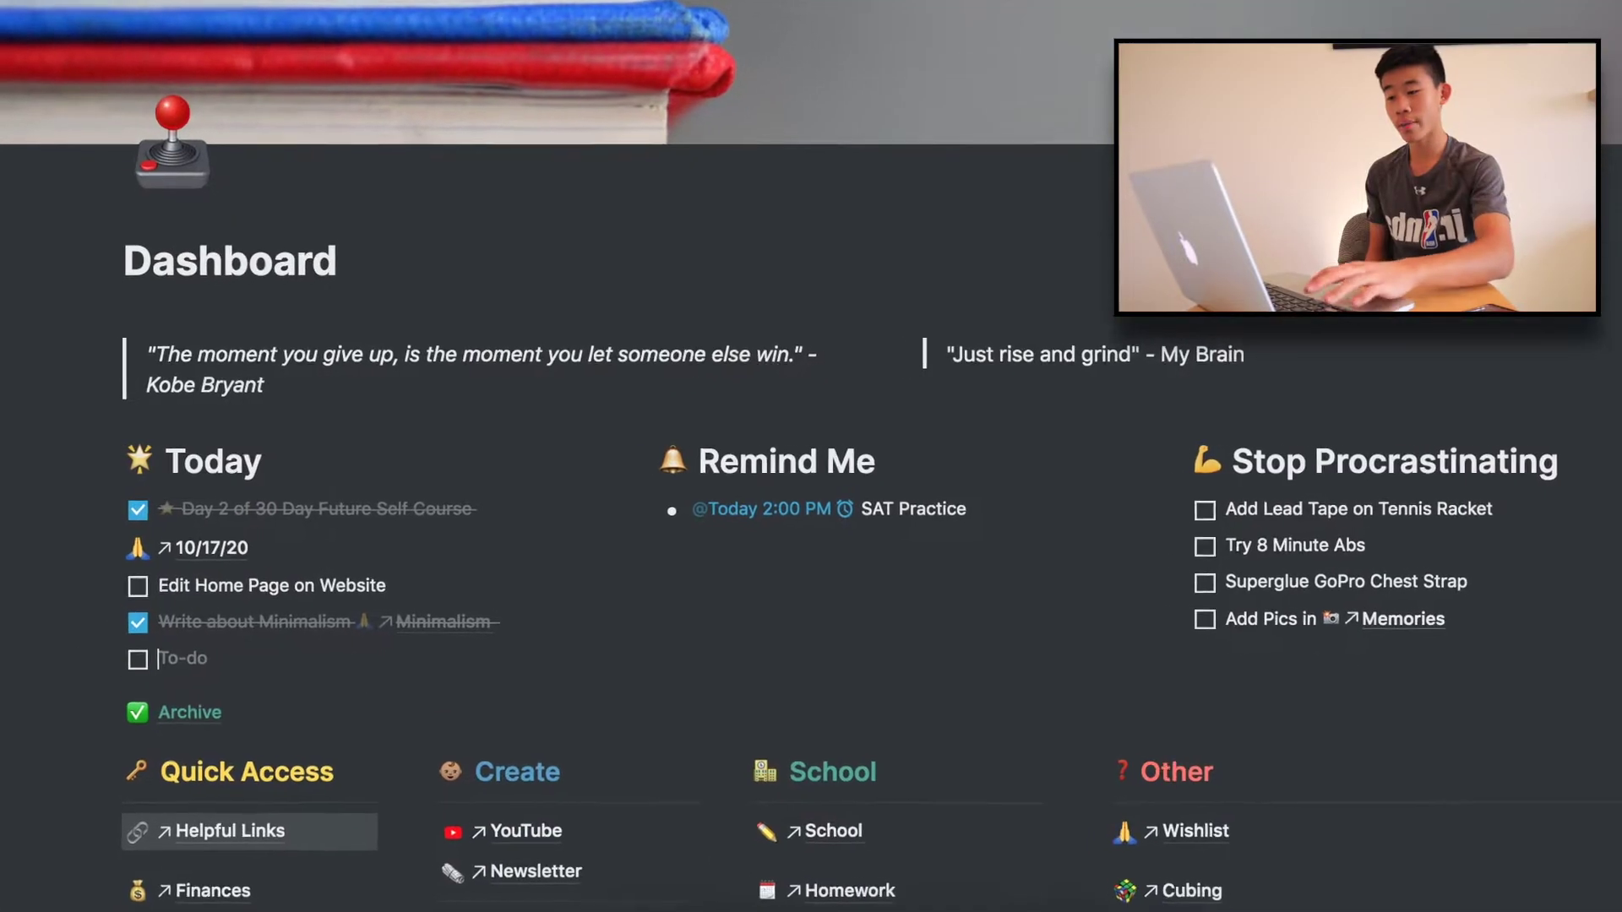
Browse the Basic Blocks slash menu, then dismiss it and delete the empty to-do line
text(/)
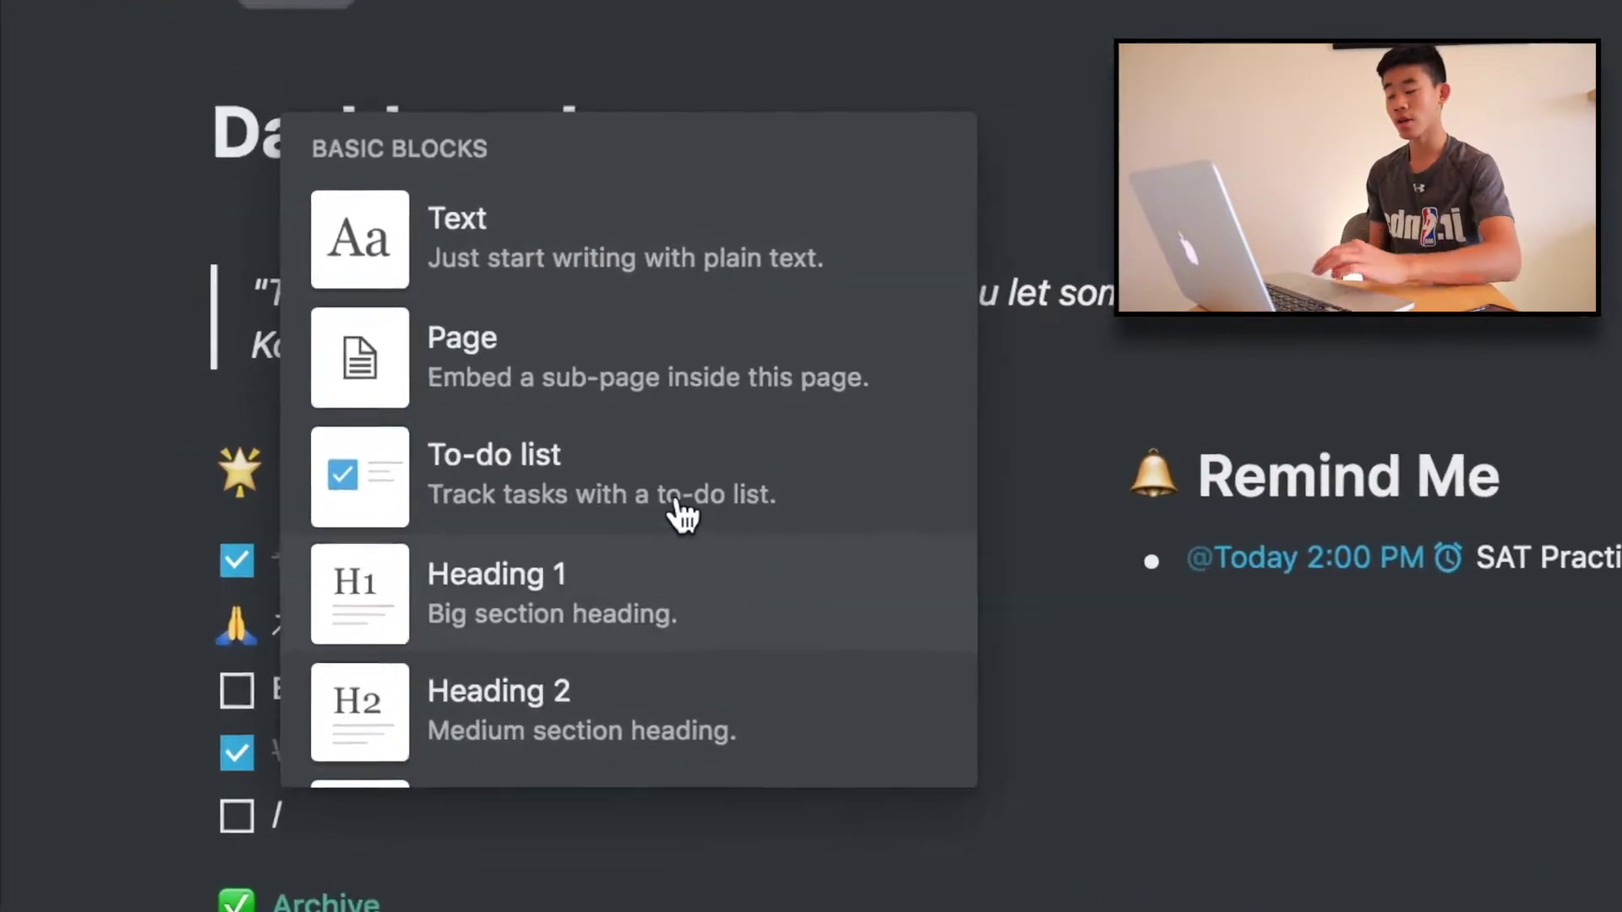
scroll(683, 516, down, 2)
scroll(681, 513, up, 2)
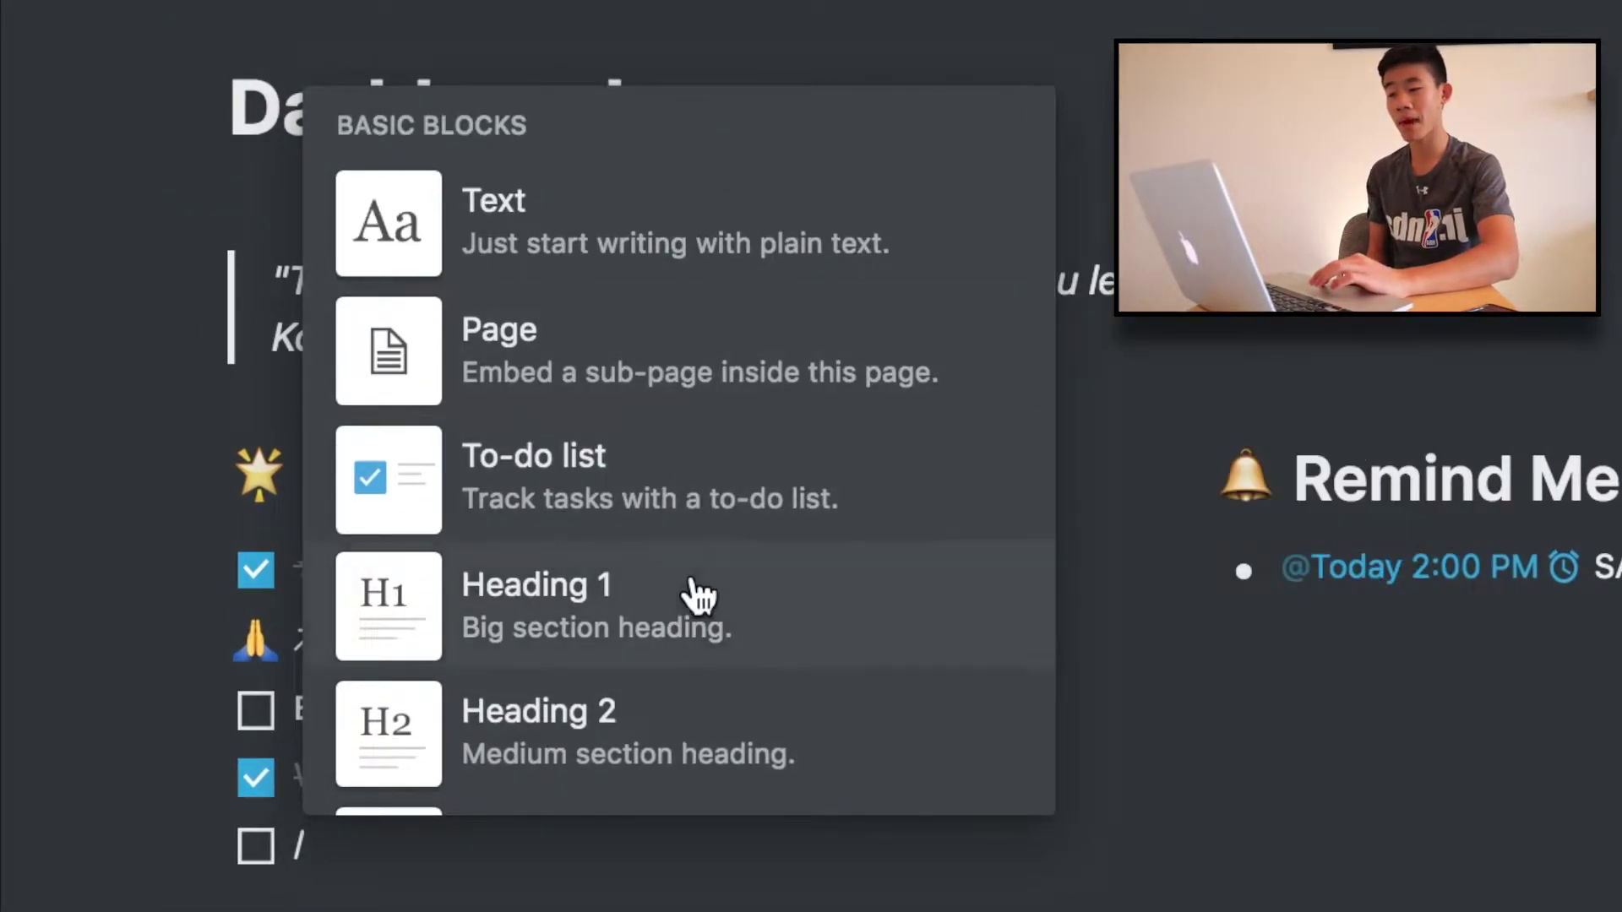
scroll(697, 596, down, 8)
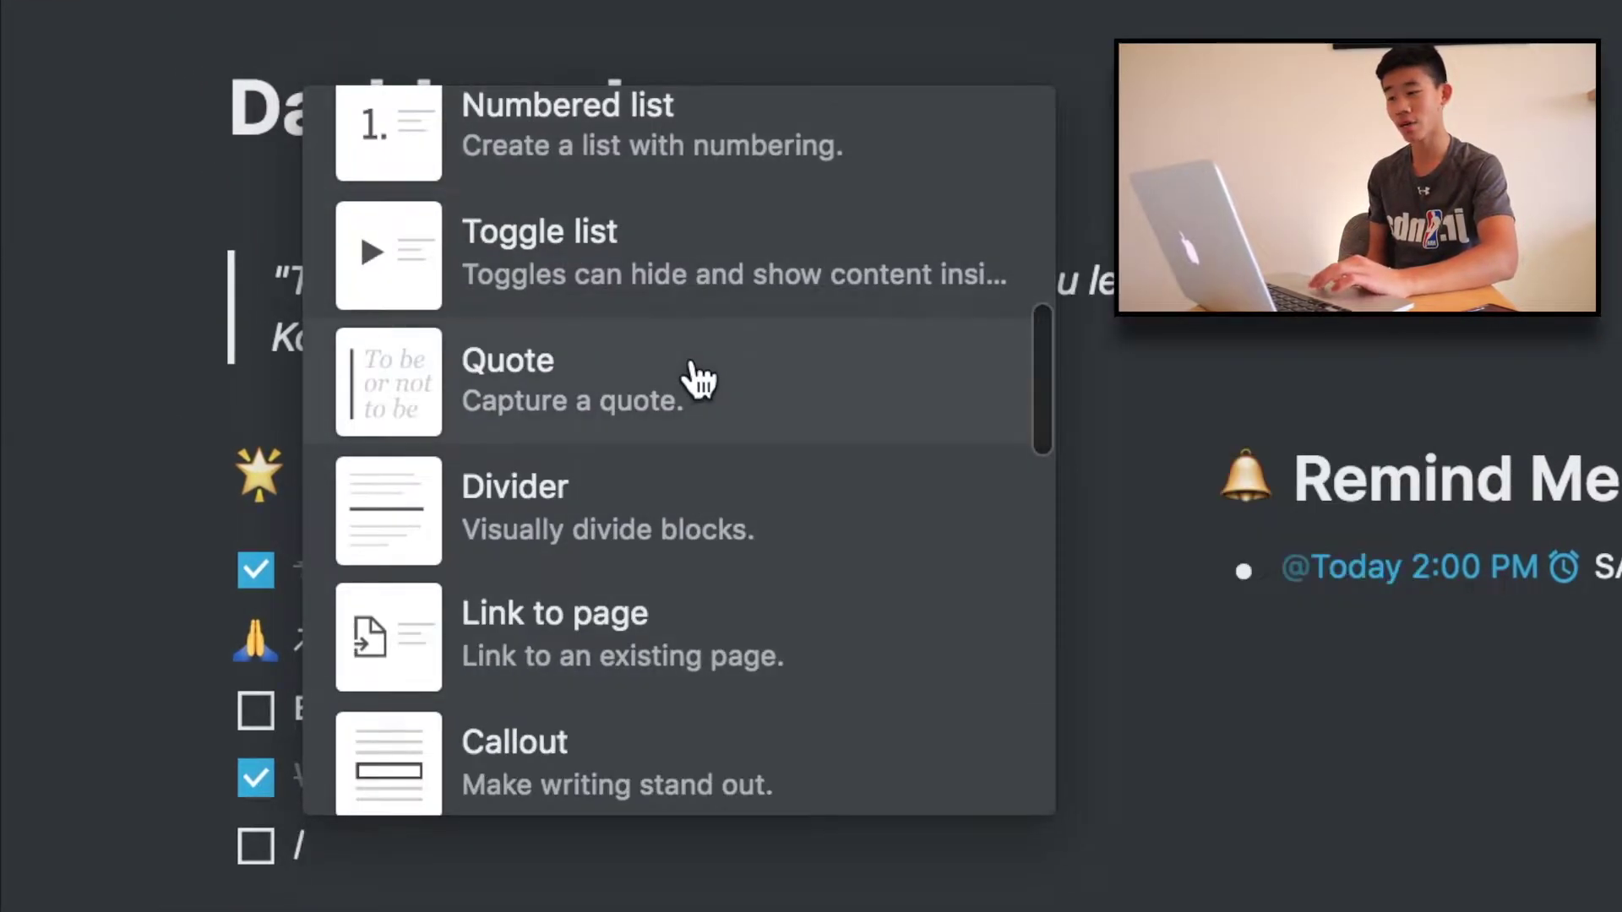
scroll(695, 377, down, 1)
scroll(677, 505, up, 8)
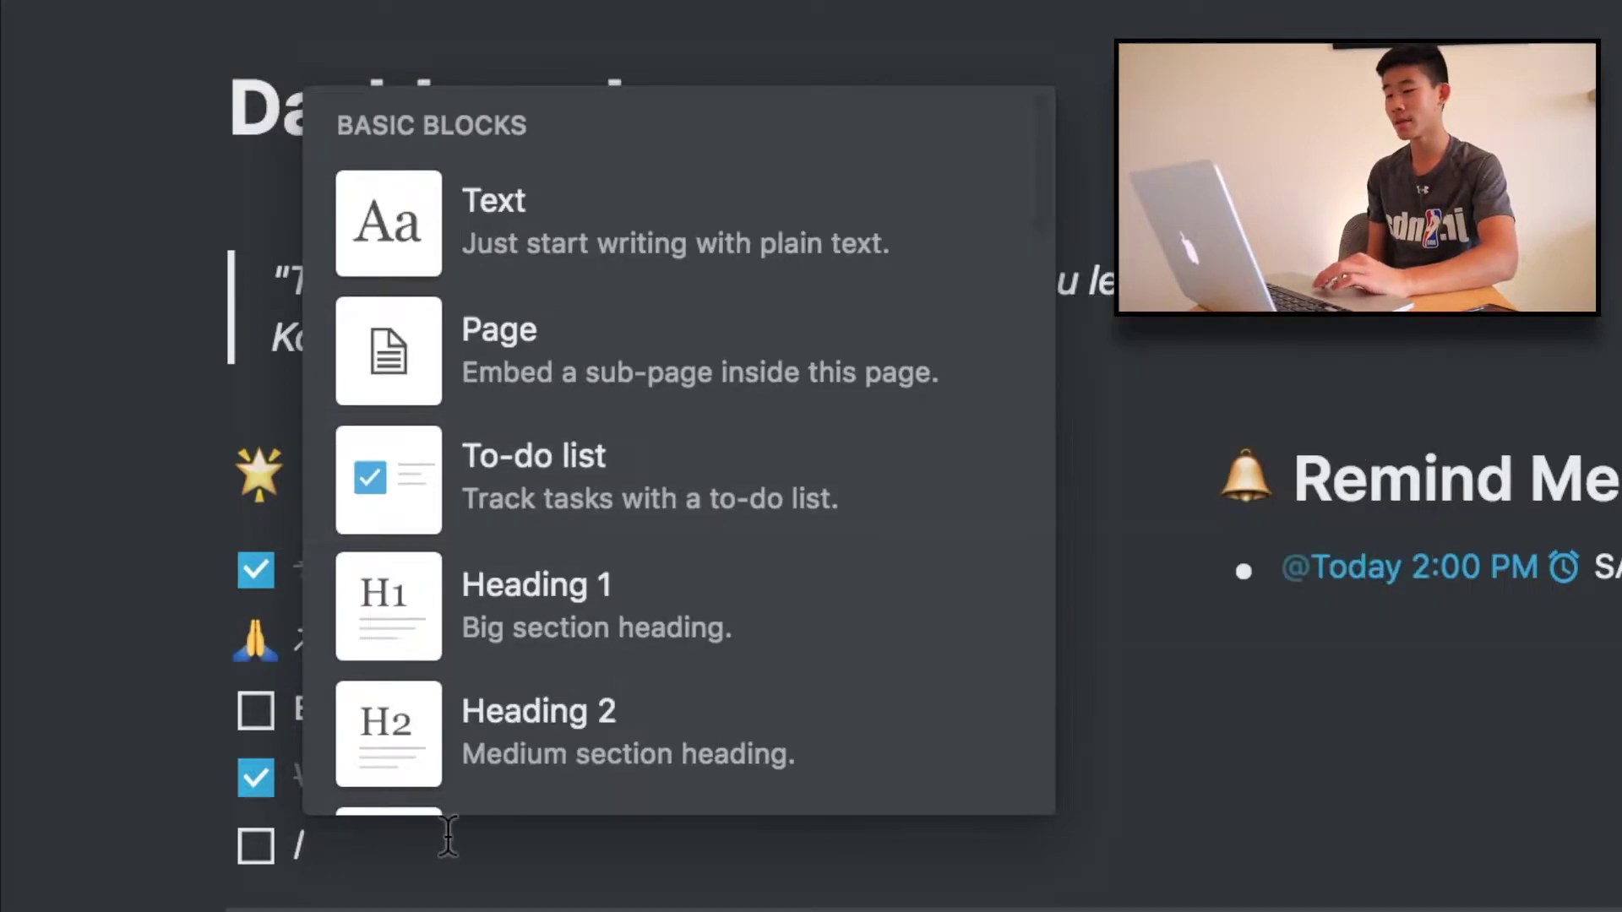
key(Escape)
key(BackSpace)
key(BackSpace)
key(BackSpace)
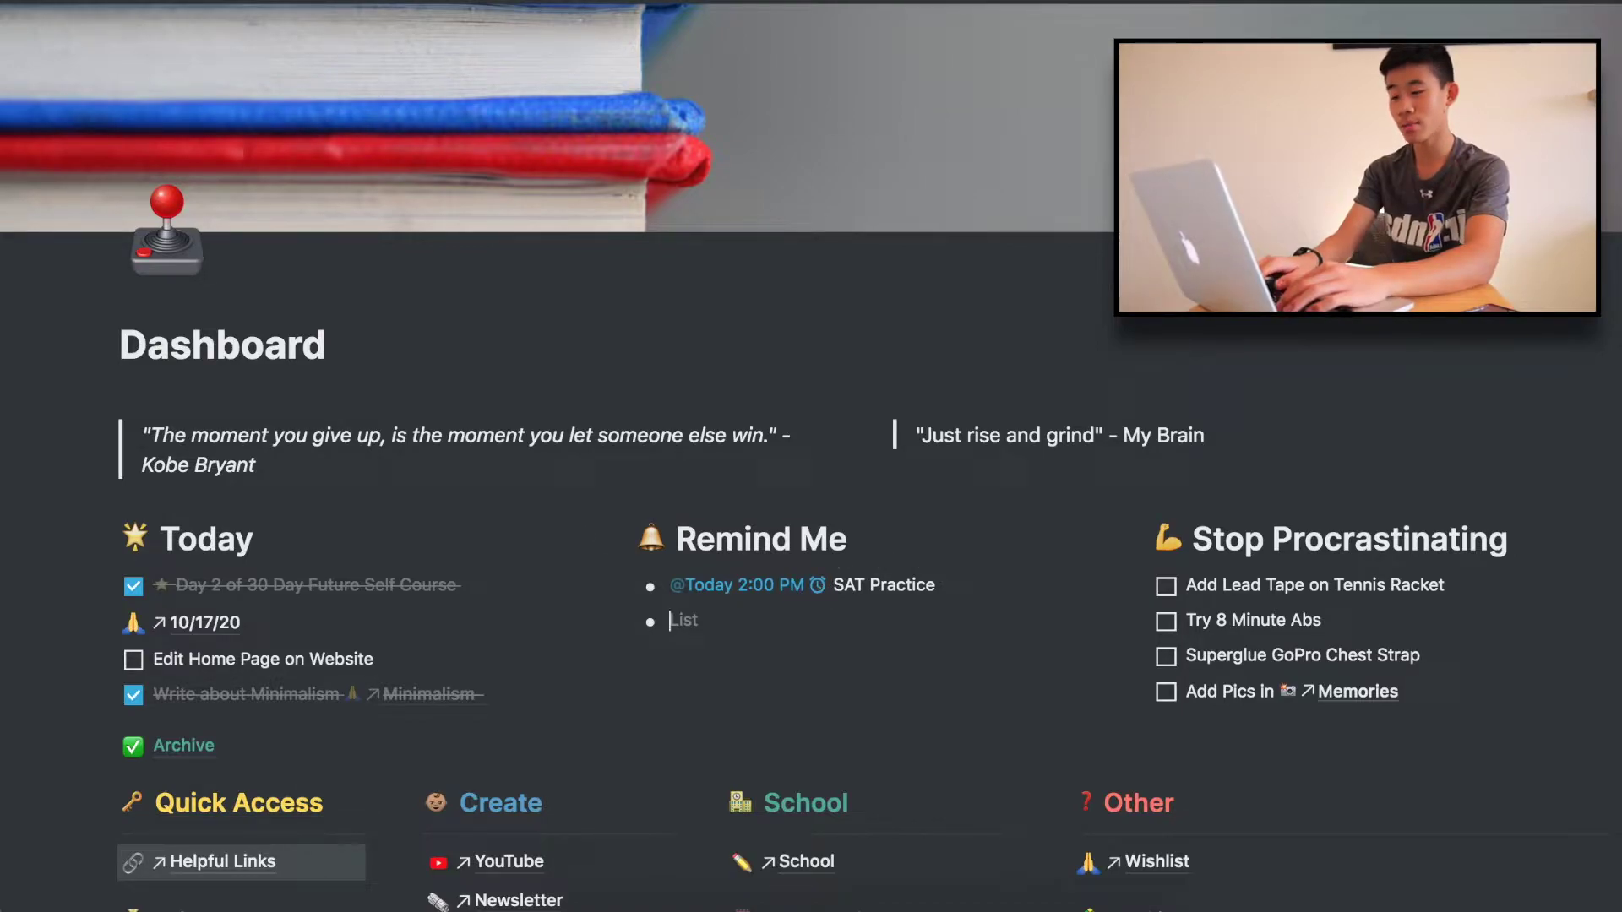
Add a trial Today 9:00 PM reminder set 5 minutes before, then delete that line
text(@)
text(tod)
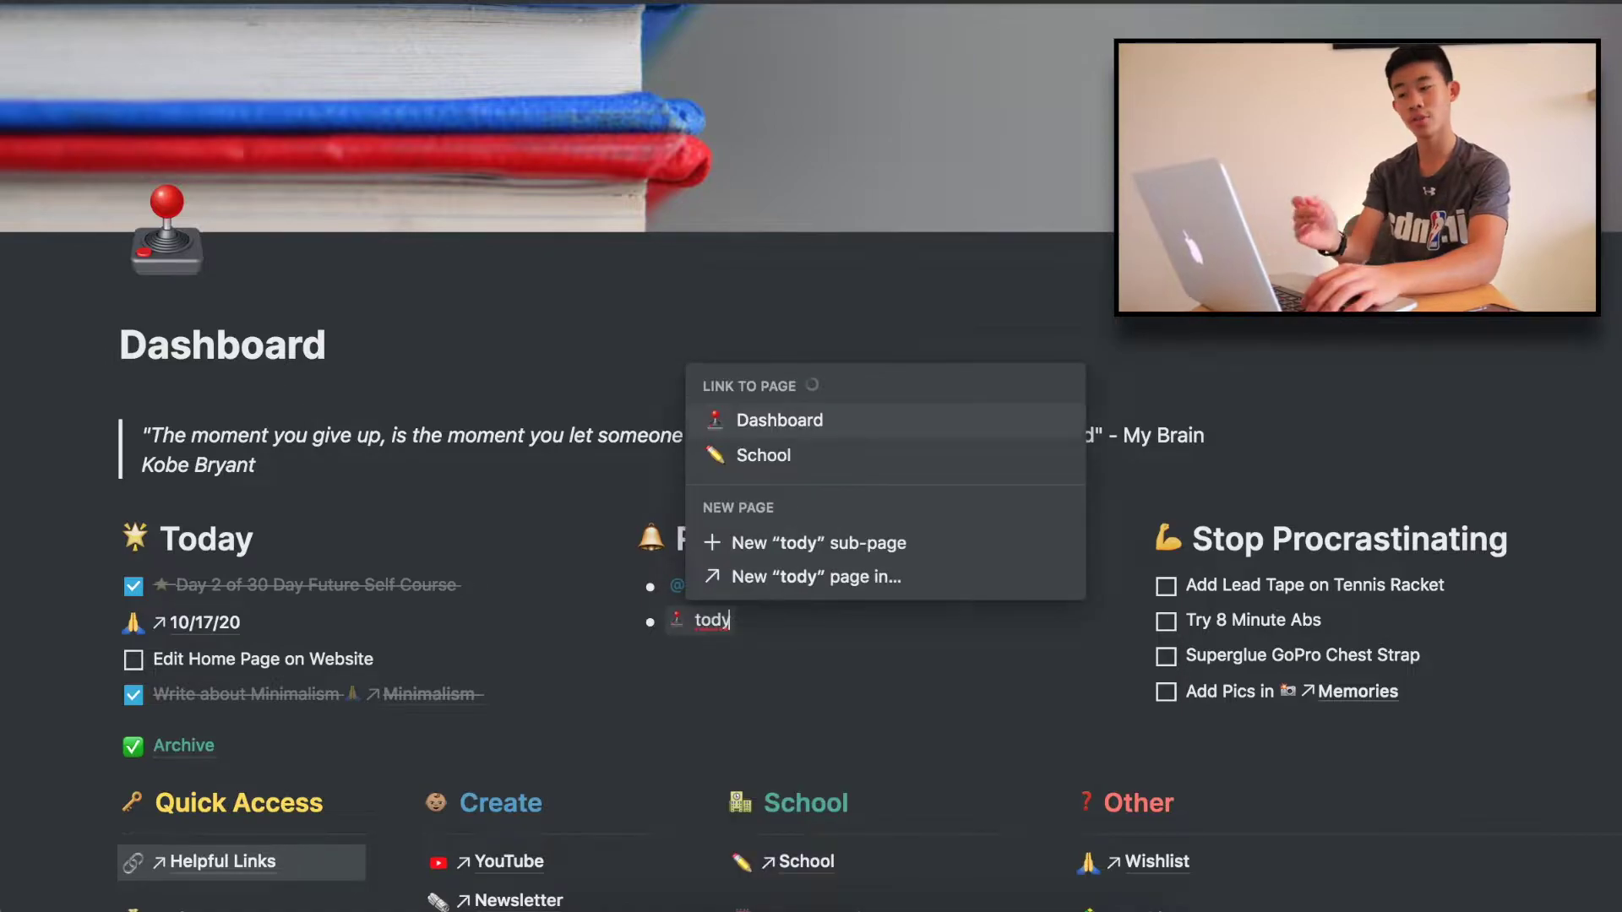
text(ay9:00)
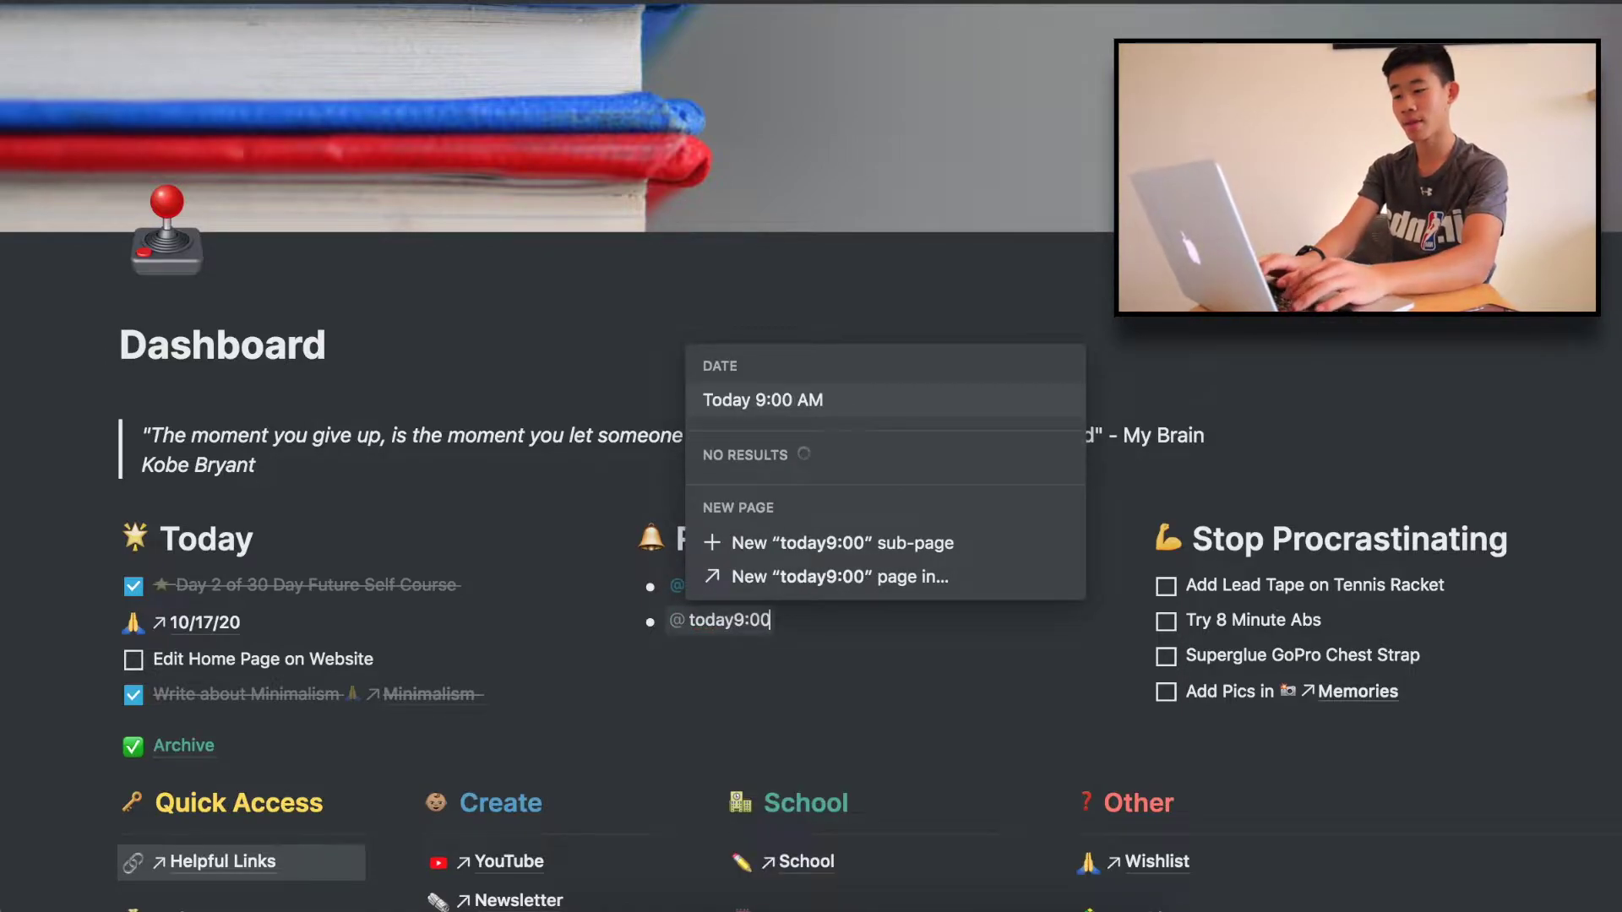
text(PM)
key(Return)
click(752, 615)
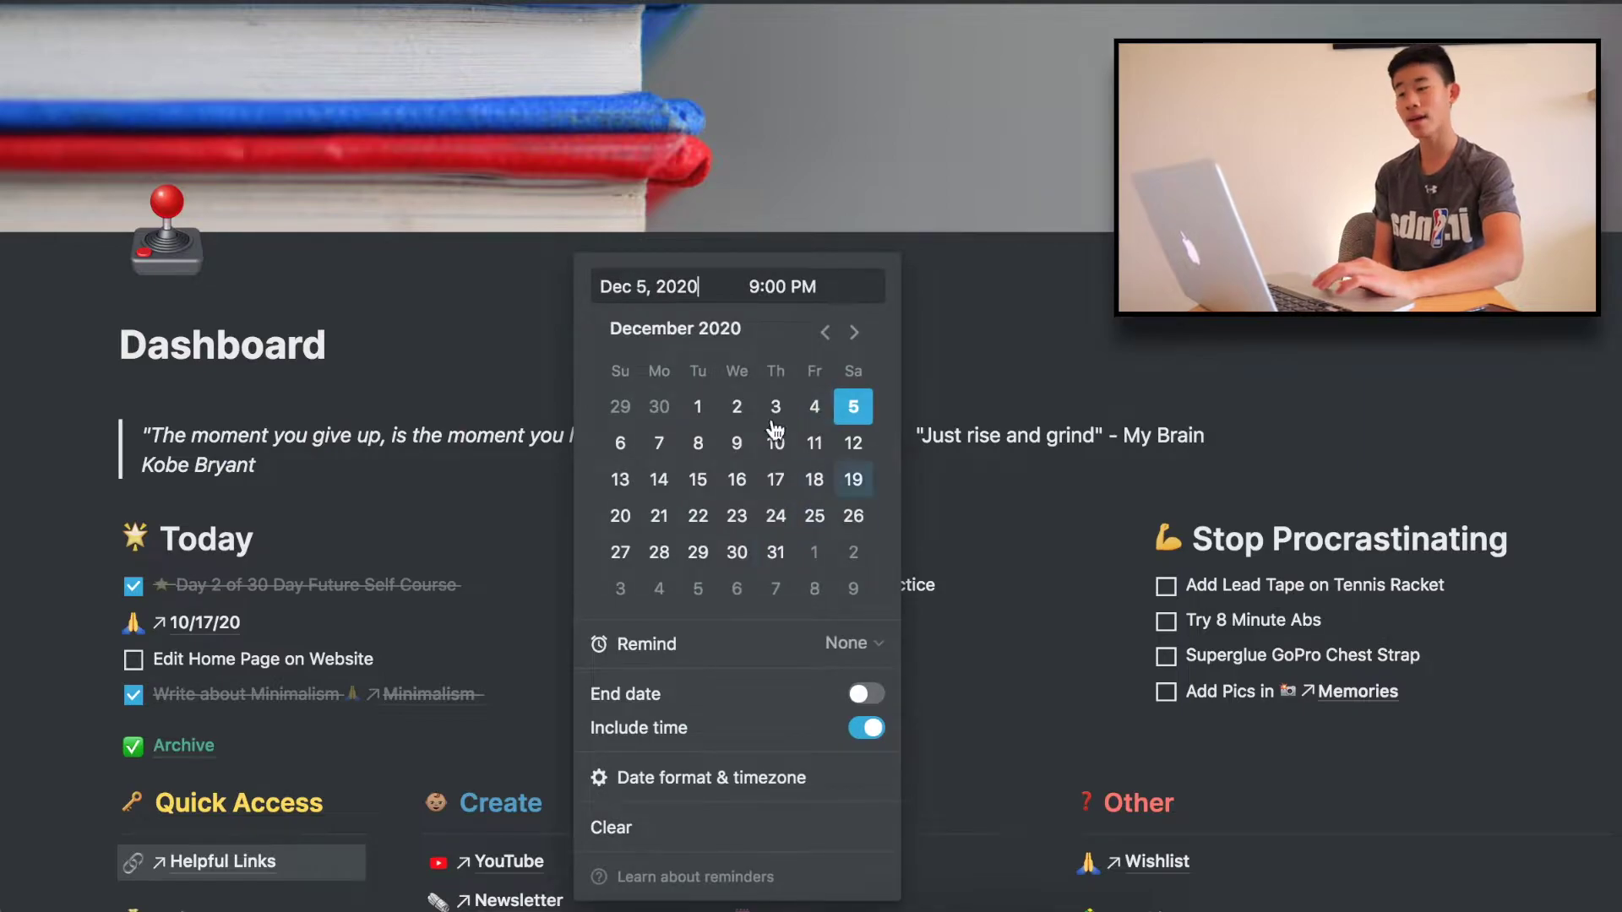
click(740, 651)
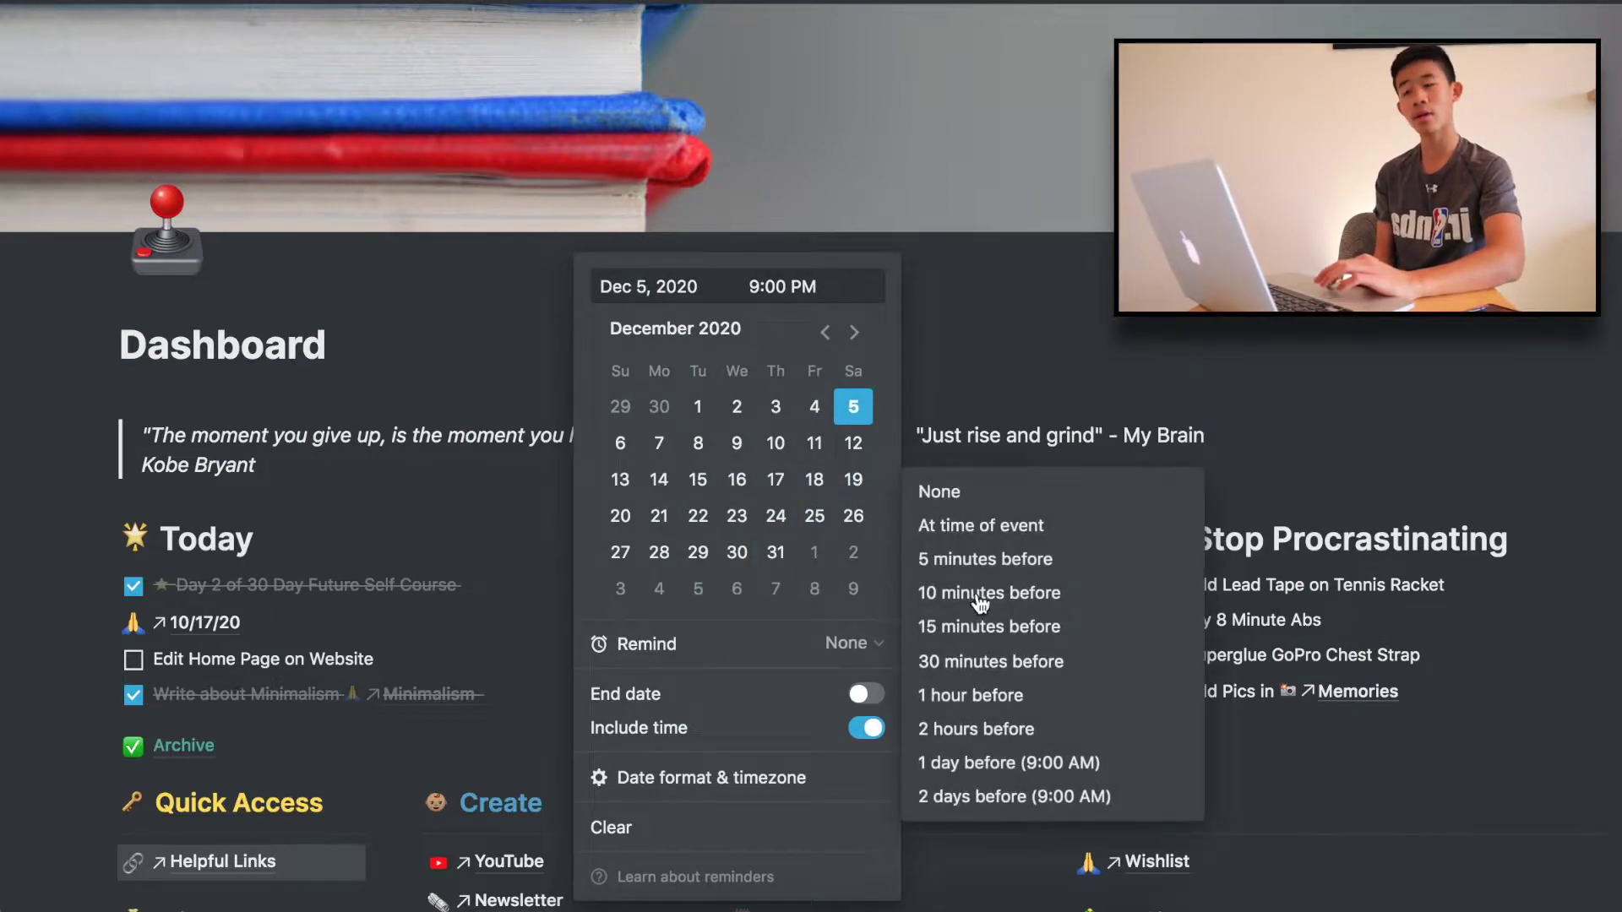
click(1034, 562)
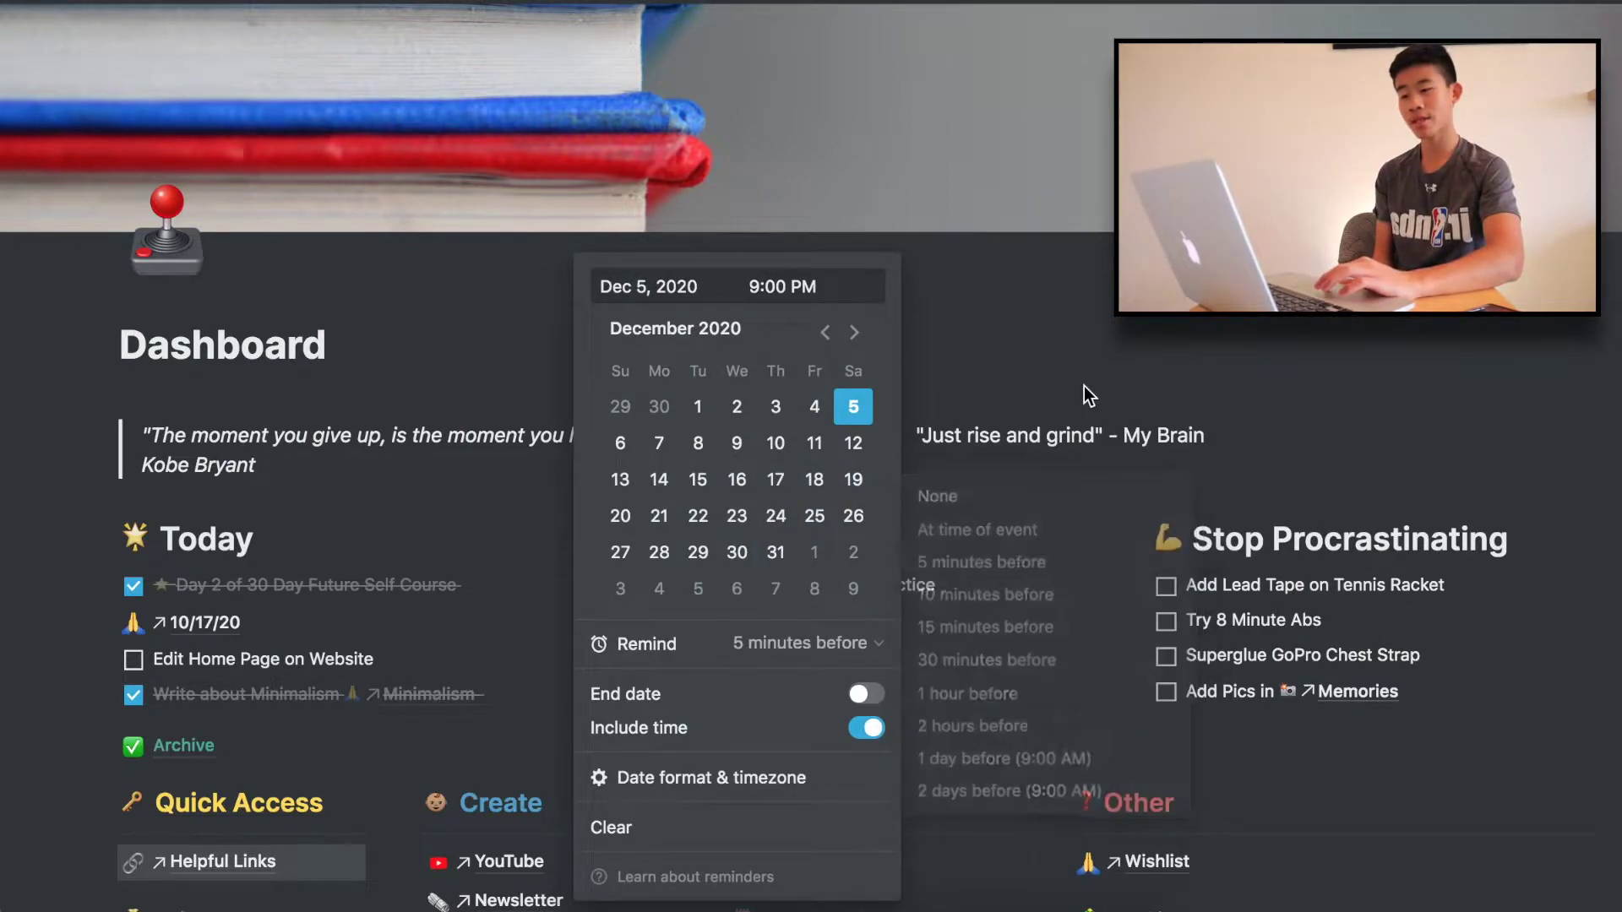
click(945, 621)
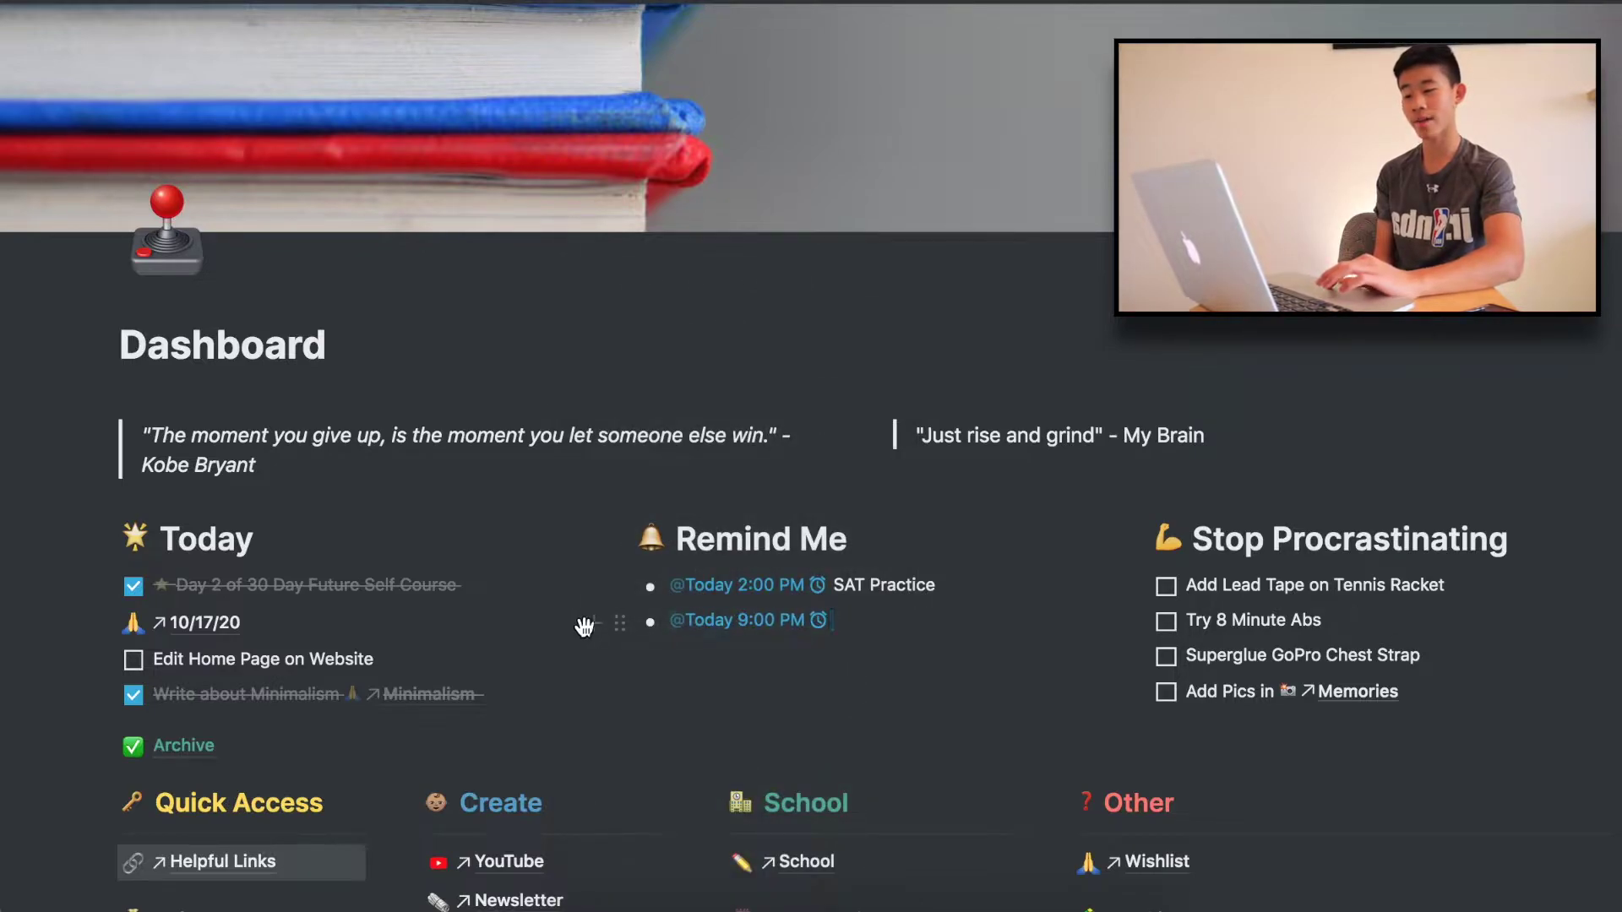
key(Escape)
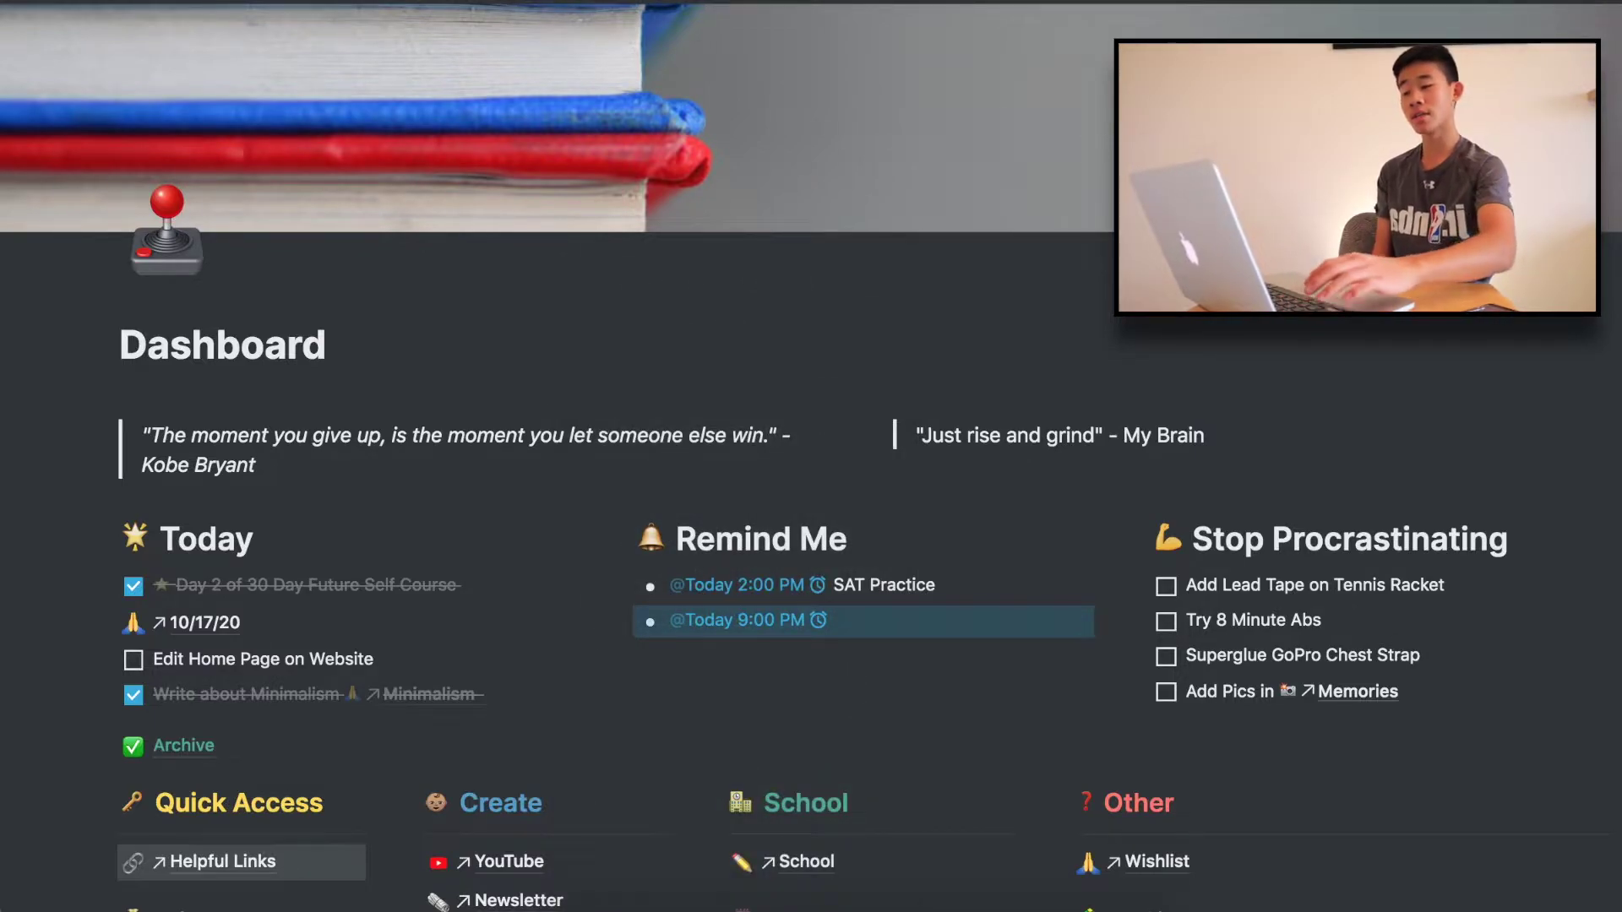
key(BackSpace)
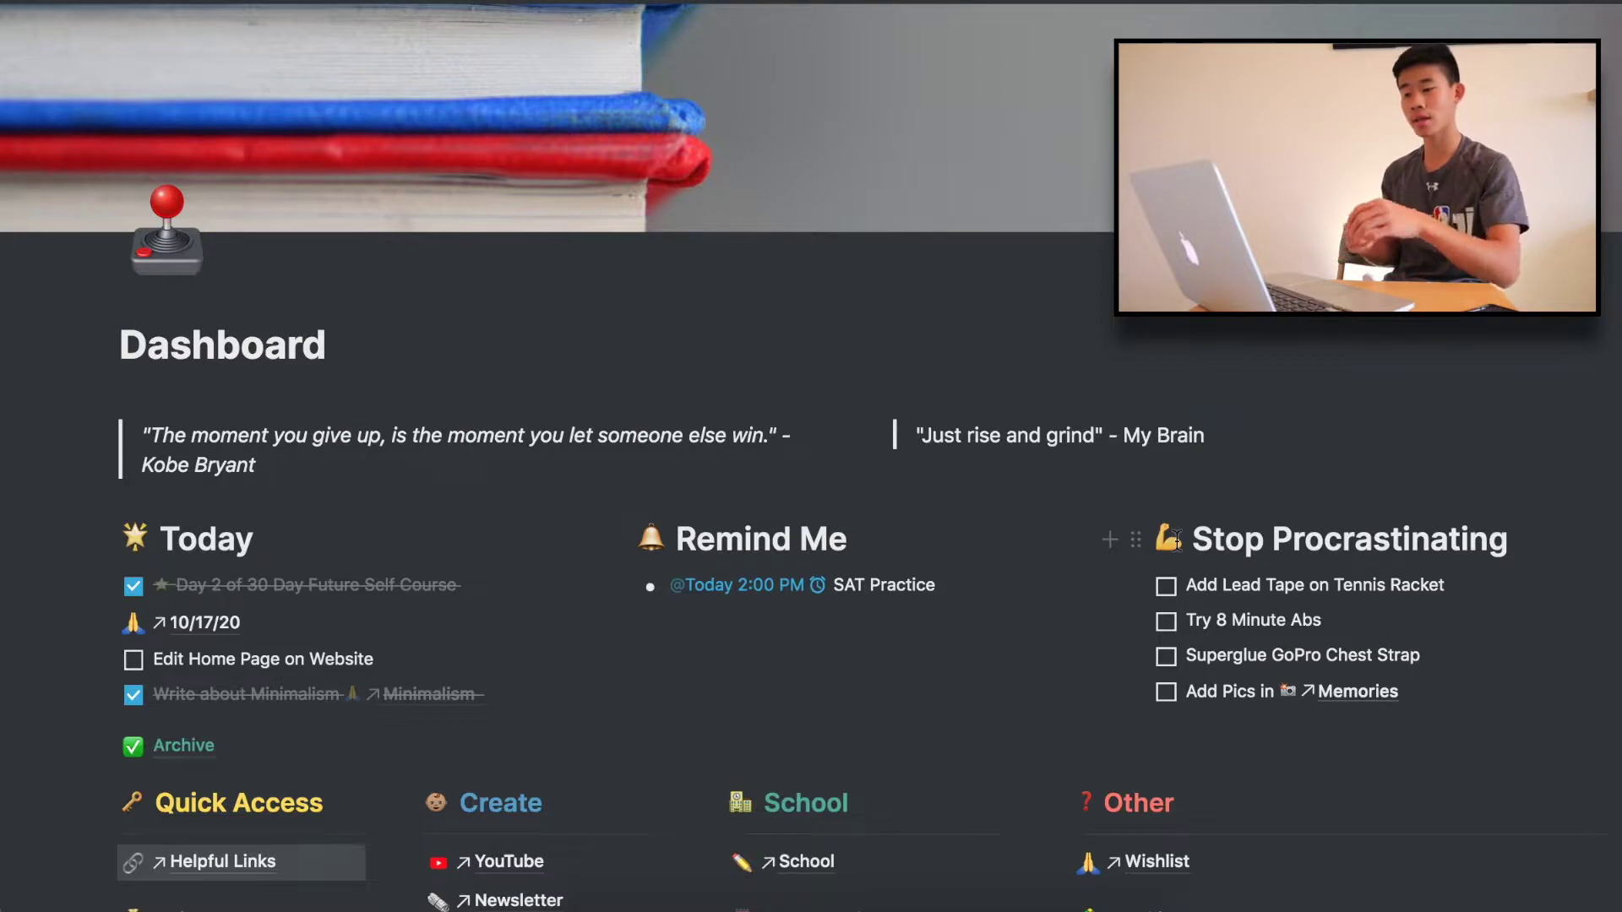
scroll(1262, 554, down, 5)
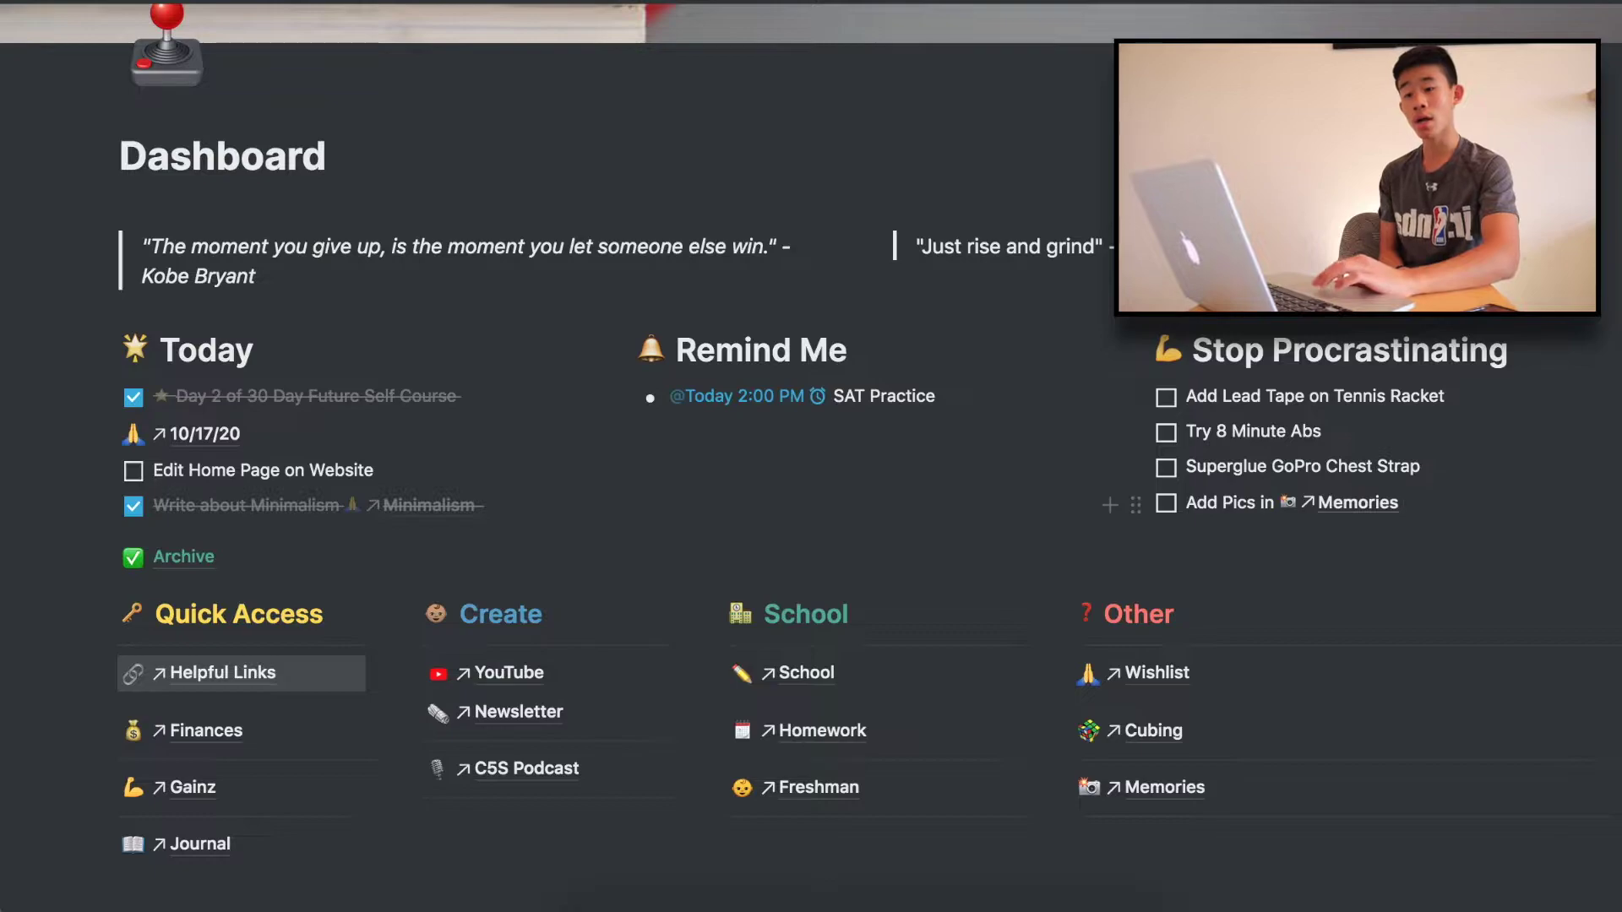
key(Return)
text(/link)
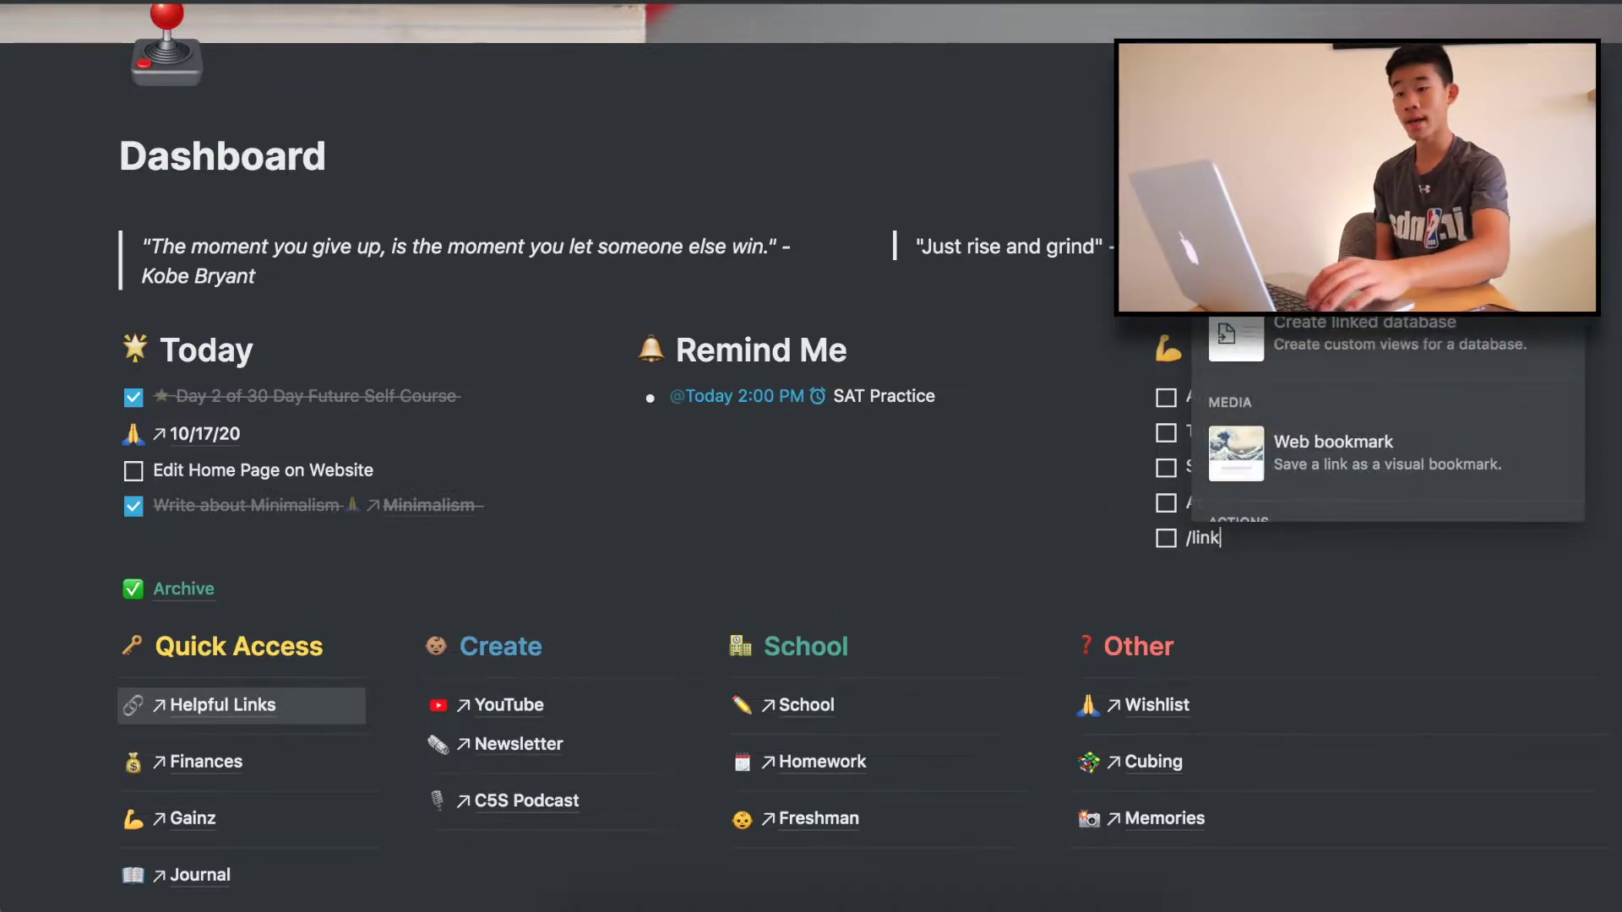
key(Return)
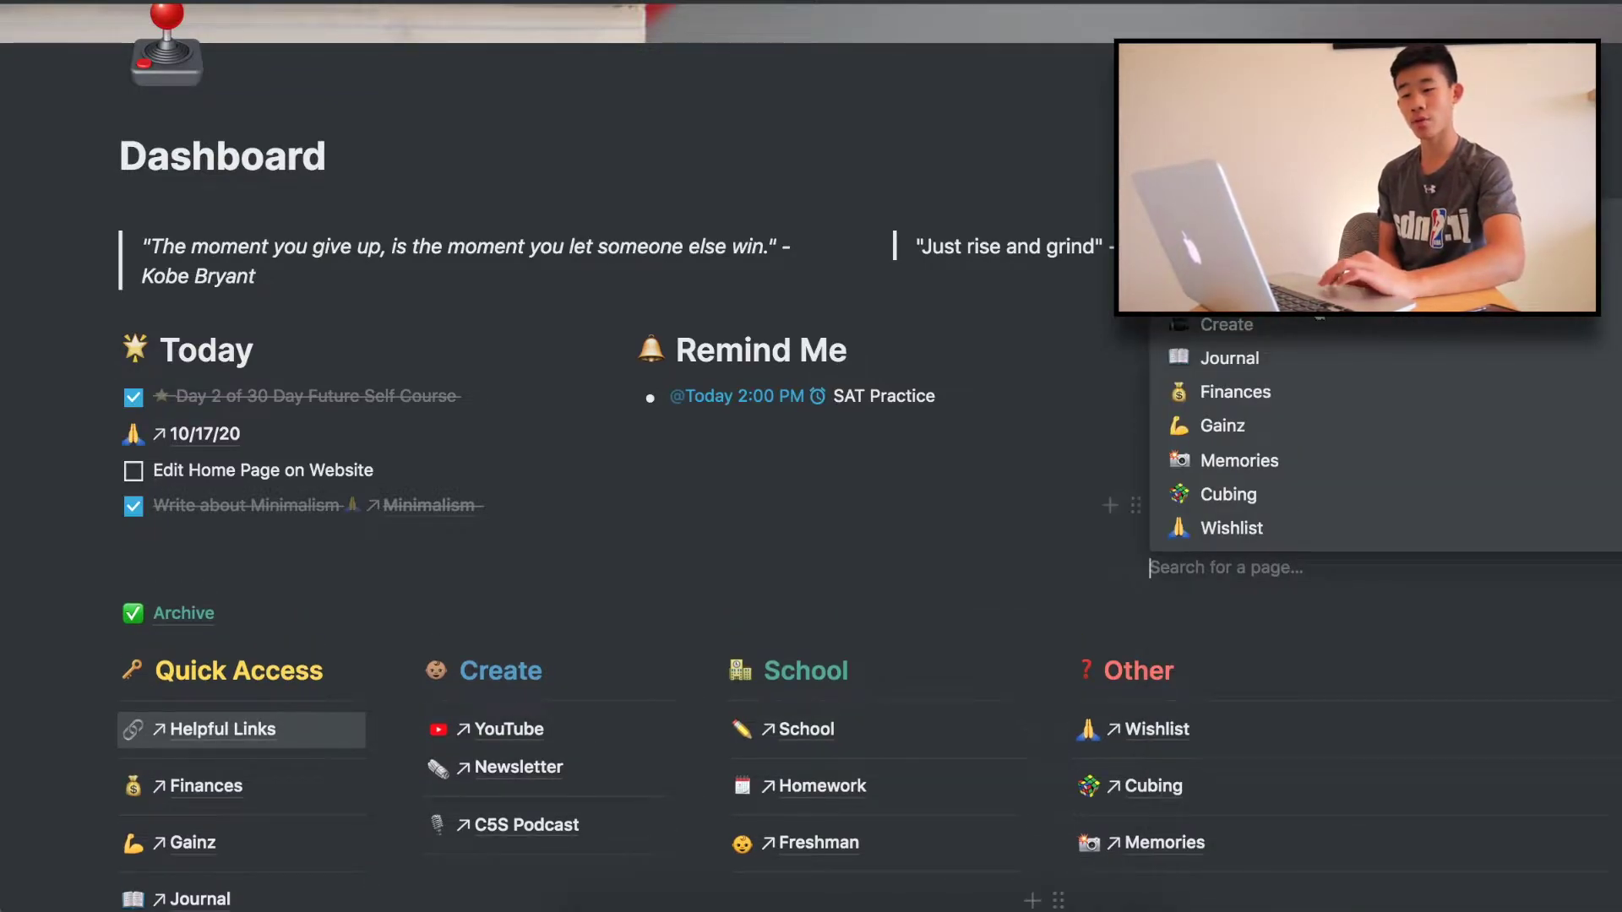
key(Escape)
scroll(898, 735, down, 2)
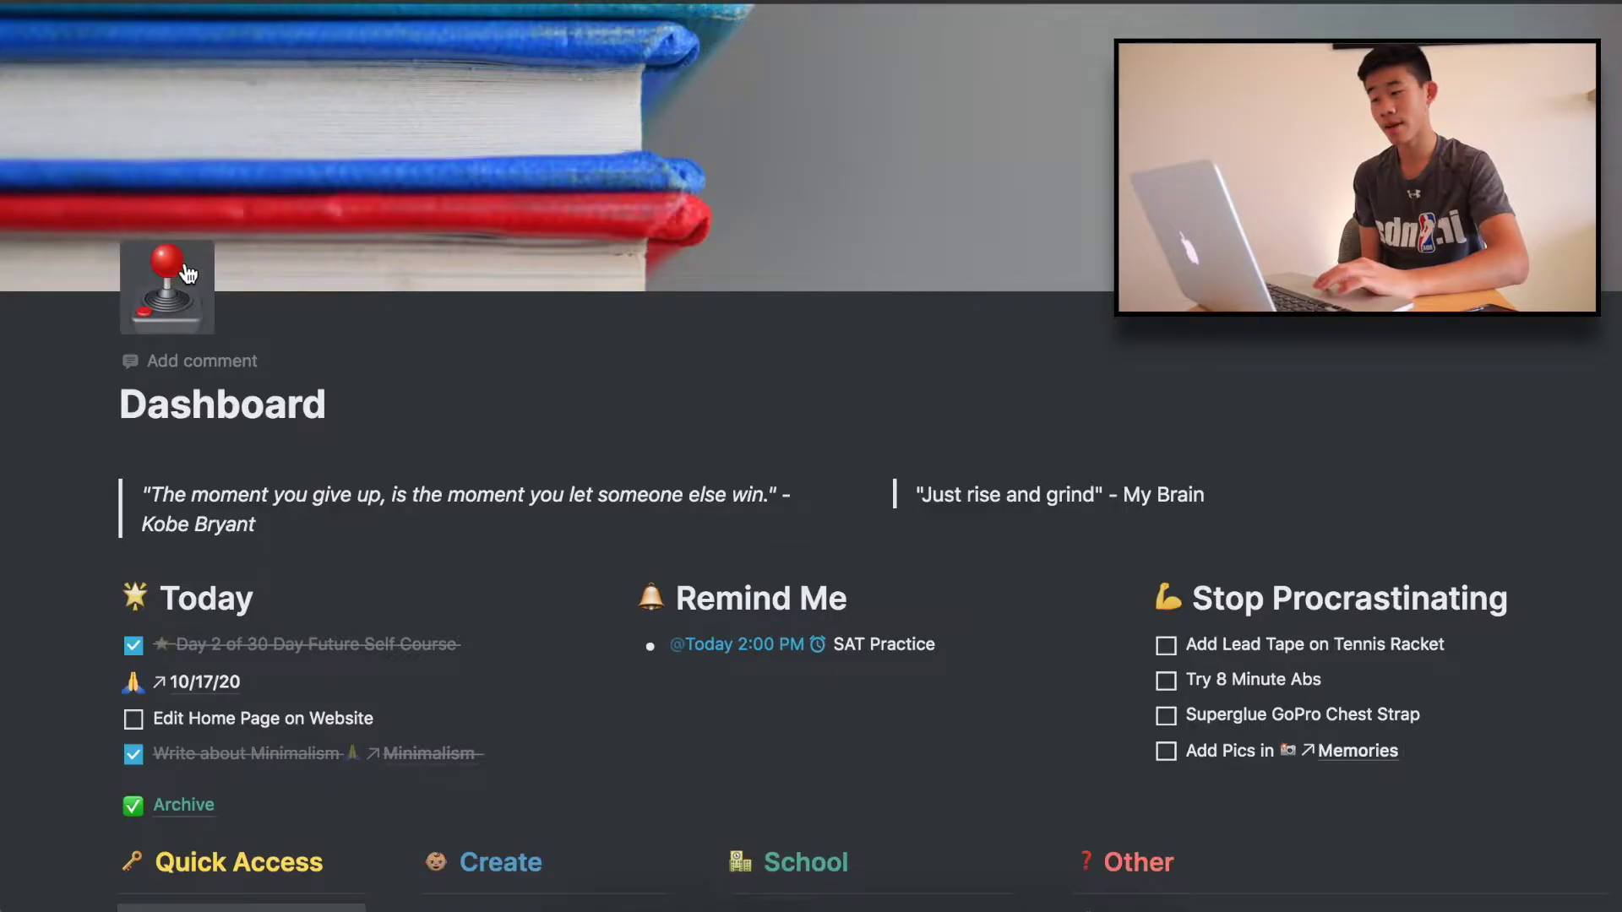
Search 'controller' and make the game-controller emoji the Dashboard's page icon
click(170, 261)
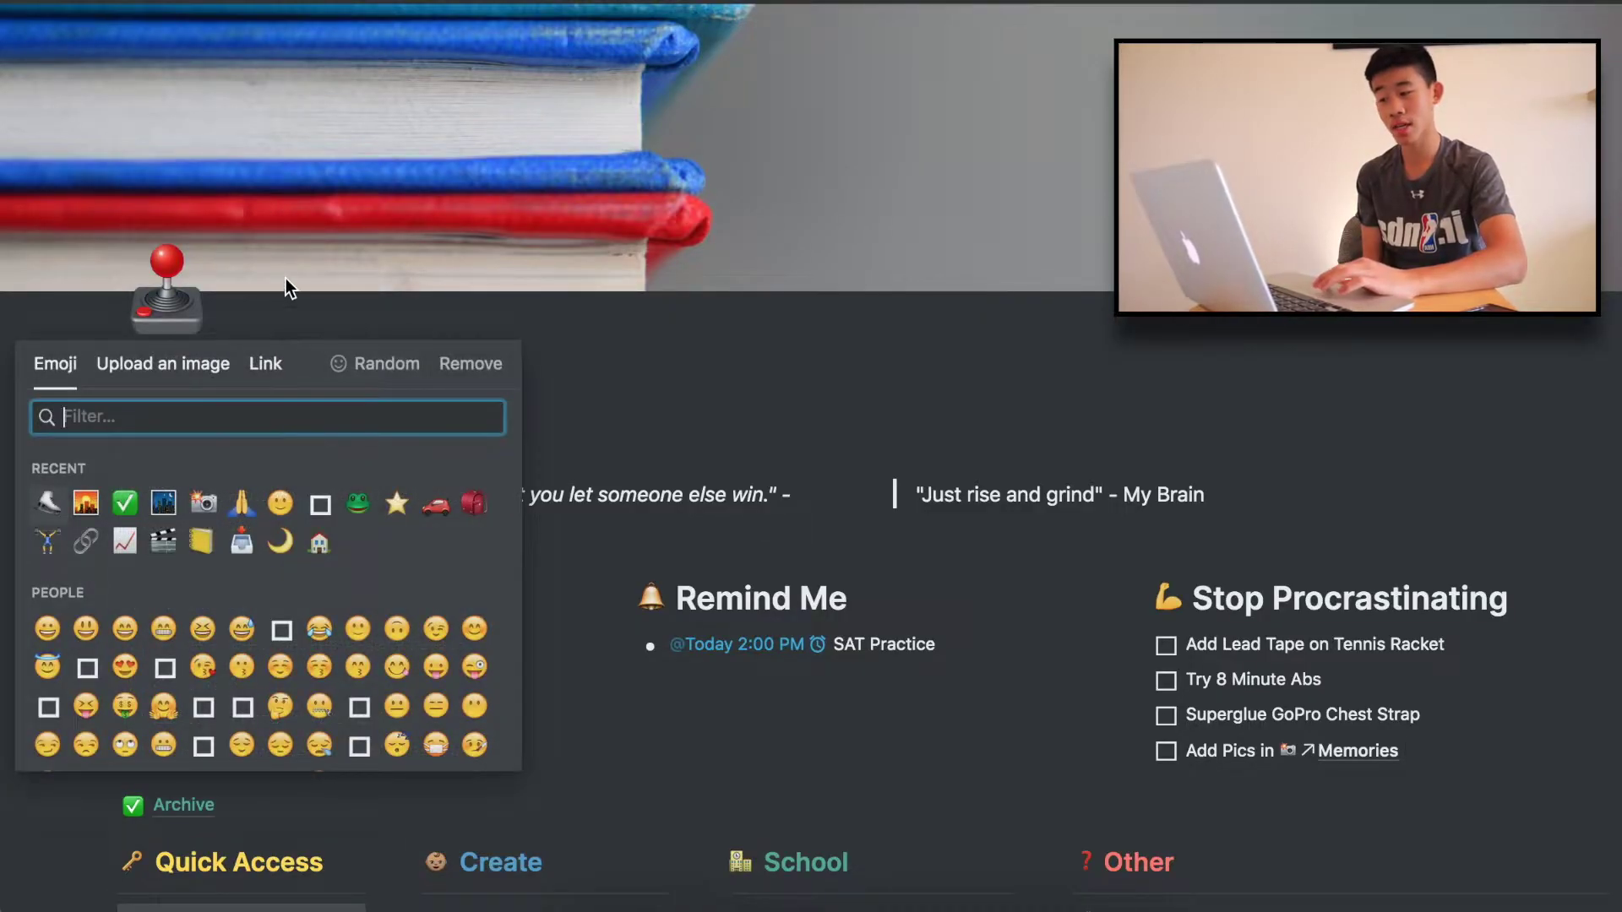
scroll(359, 667, down, 2)
scroll(359, 667, up, 2)
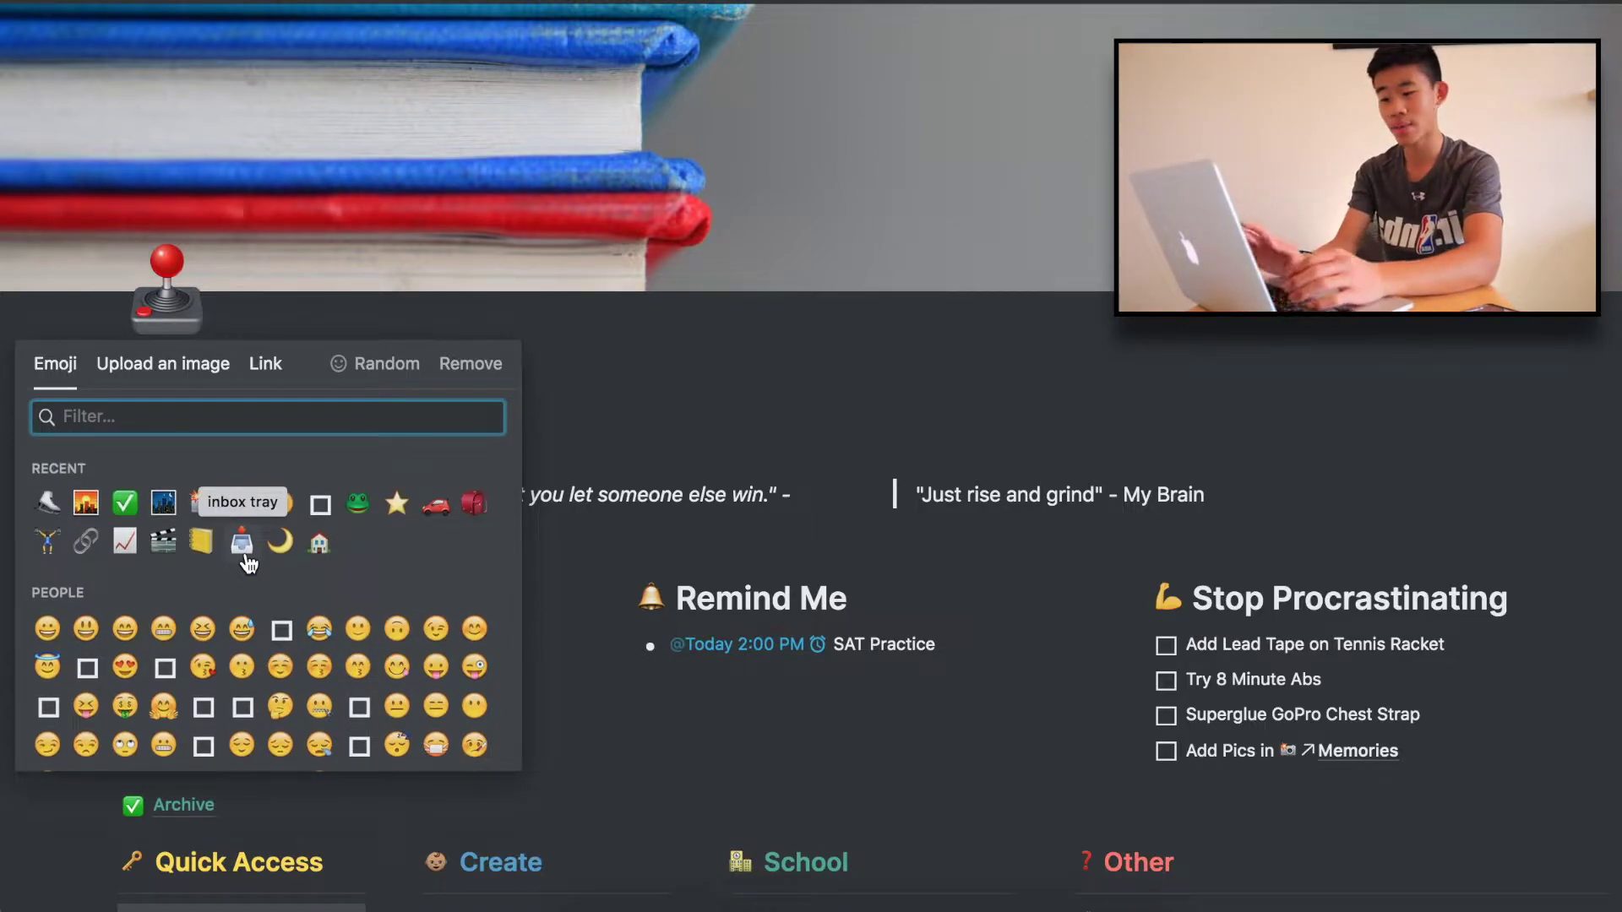
text(controller)
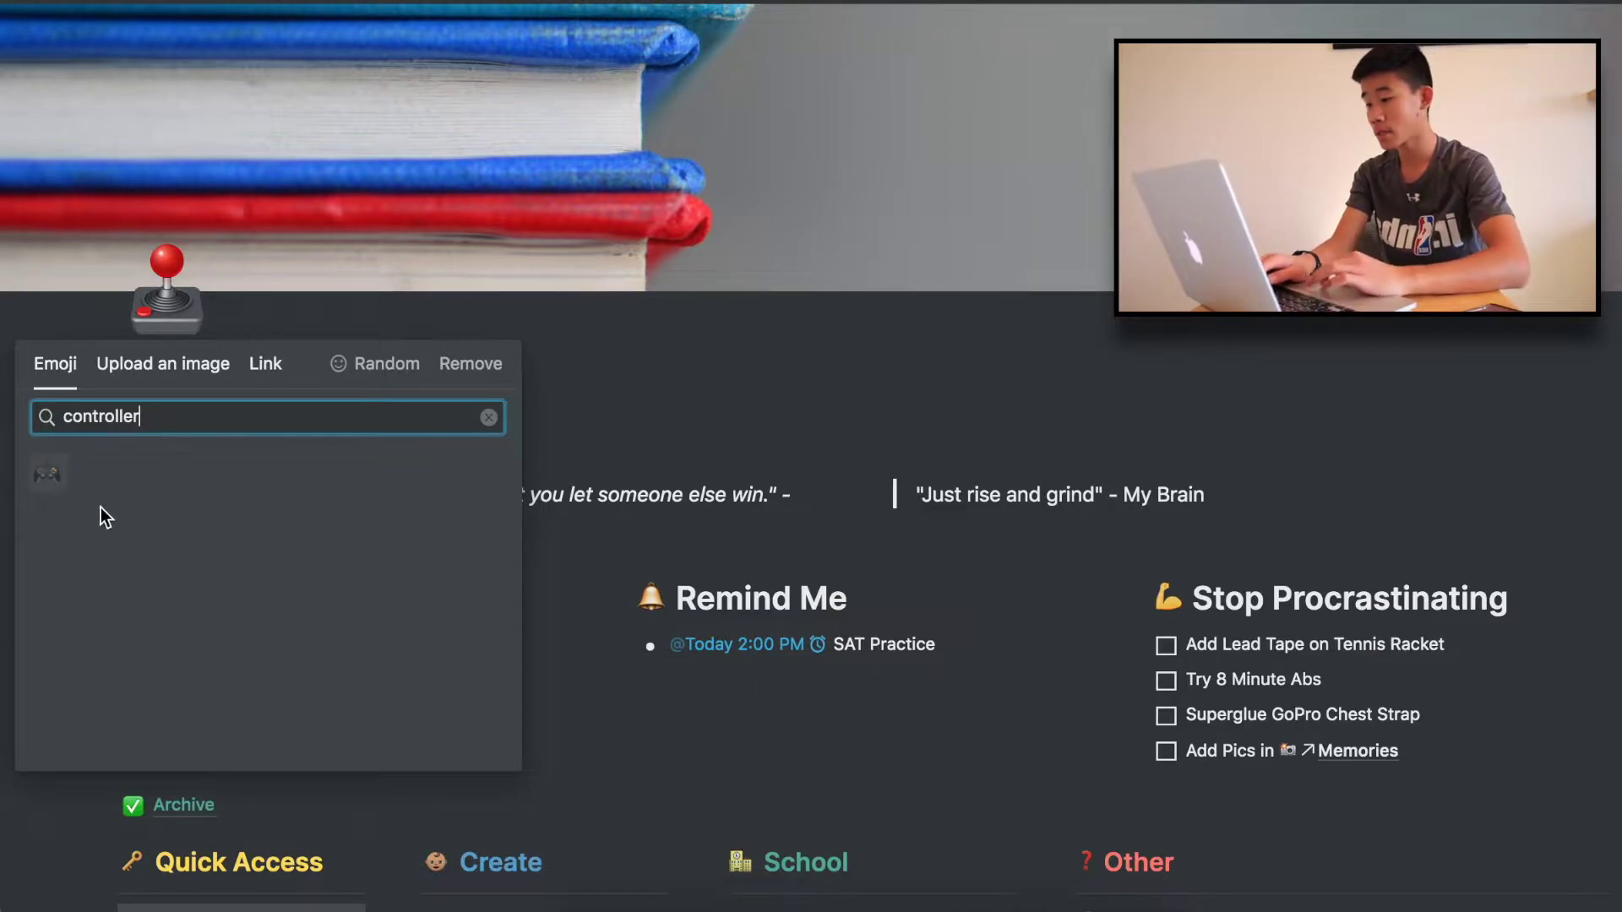
click(53, 476)
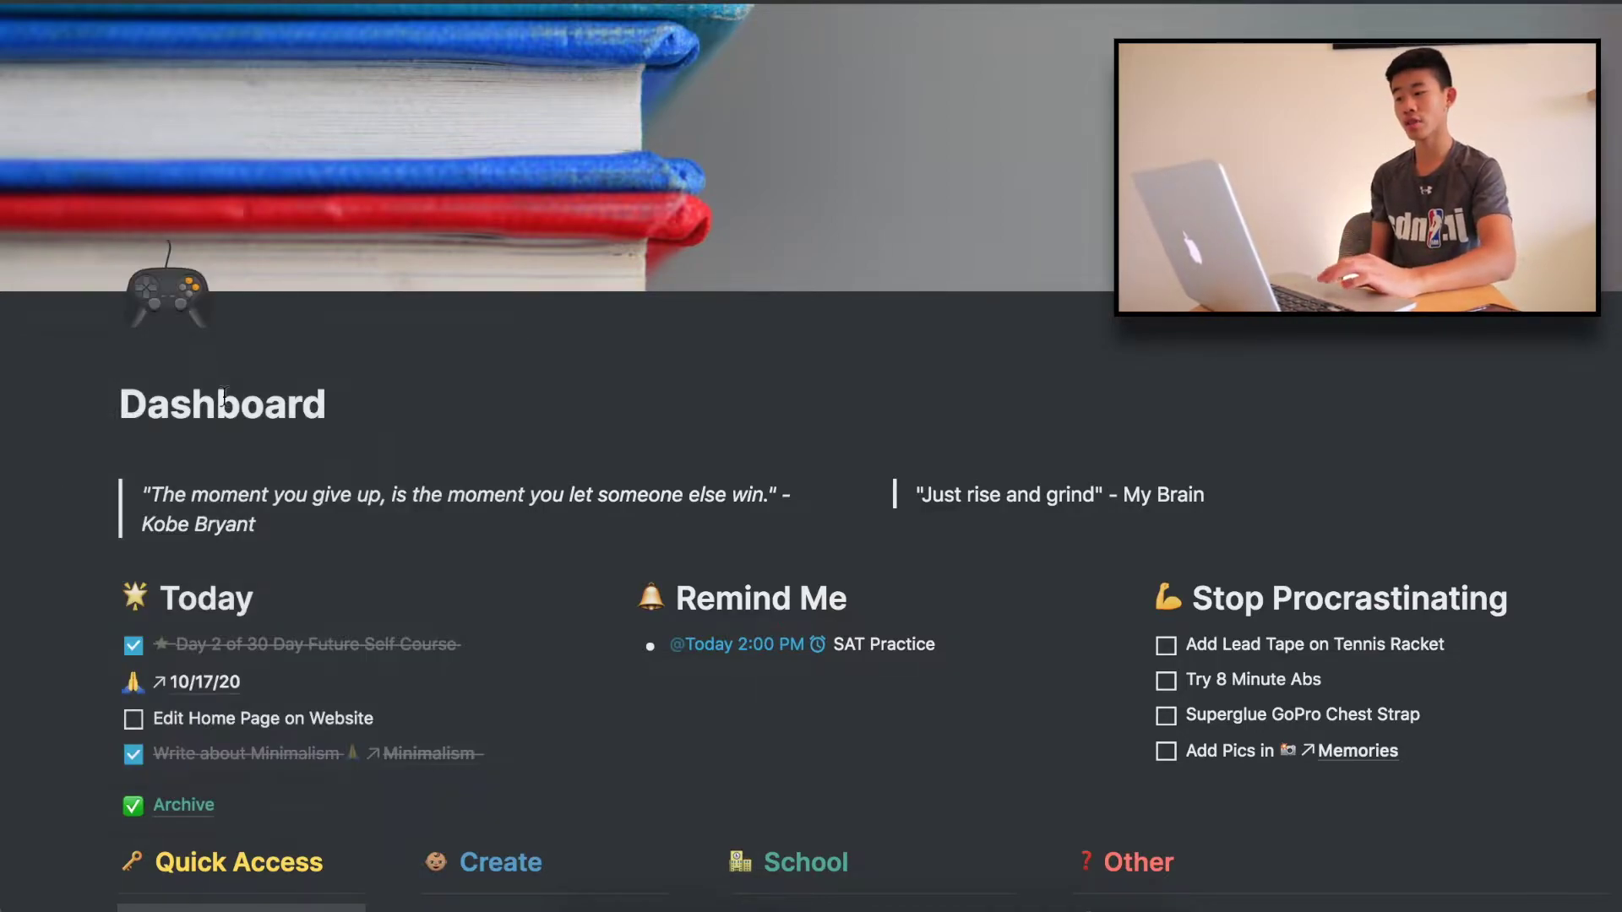
click(187, 275)
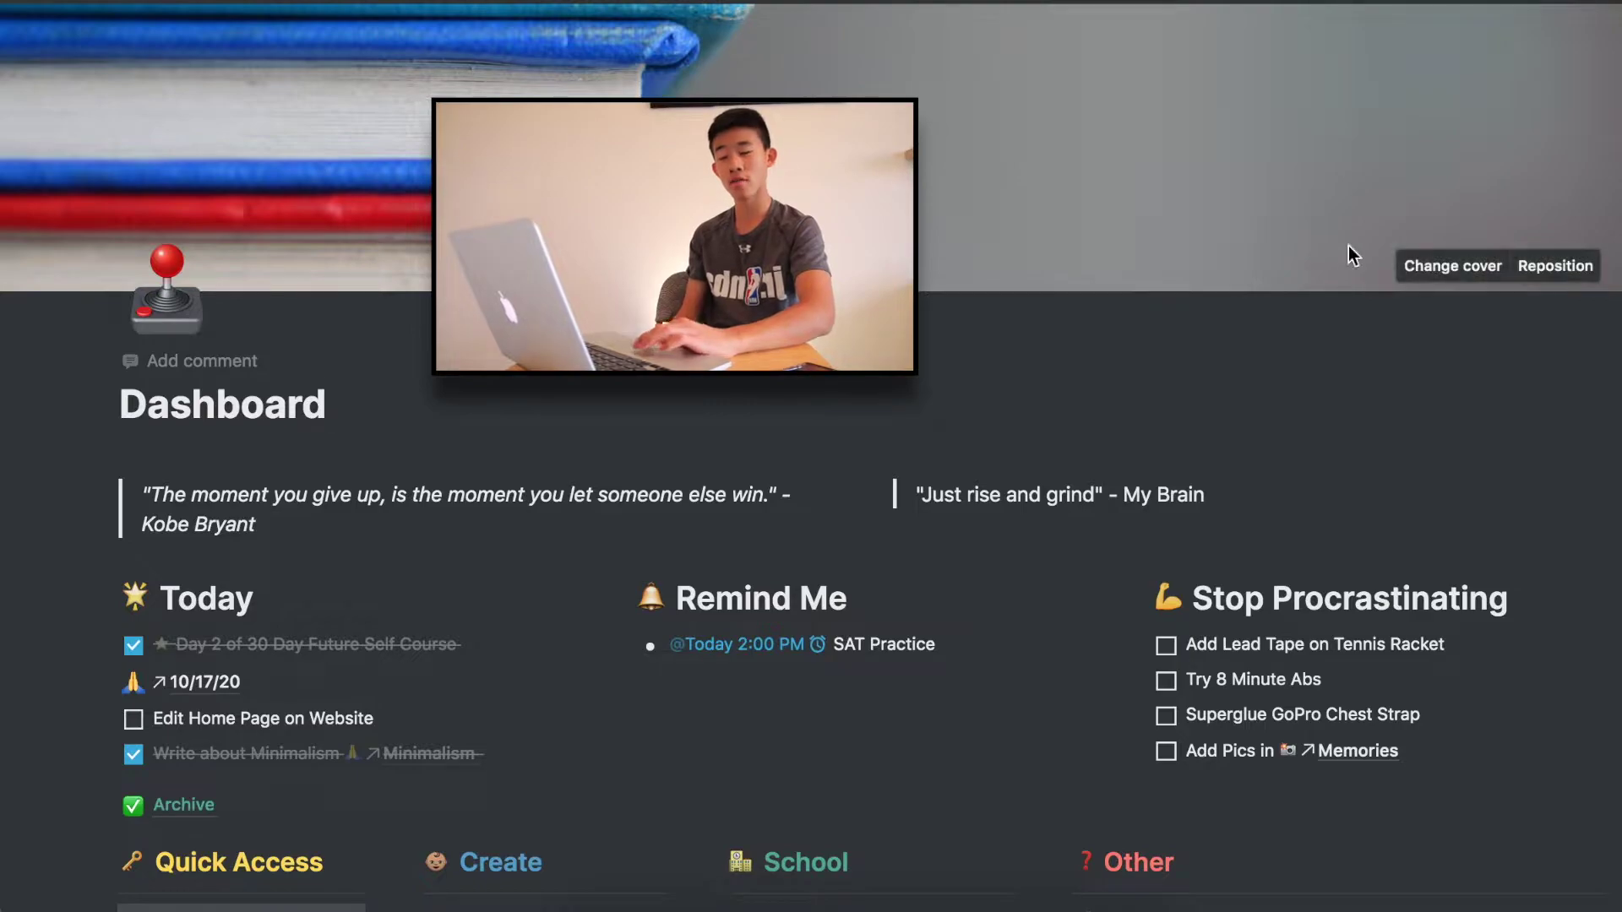
Browse the Unsplash and Link cover options, then close them keeping the stacked-books cover
click(1465, 258)
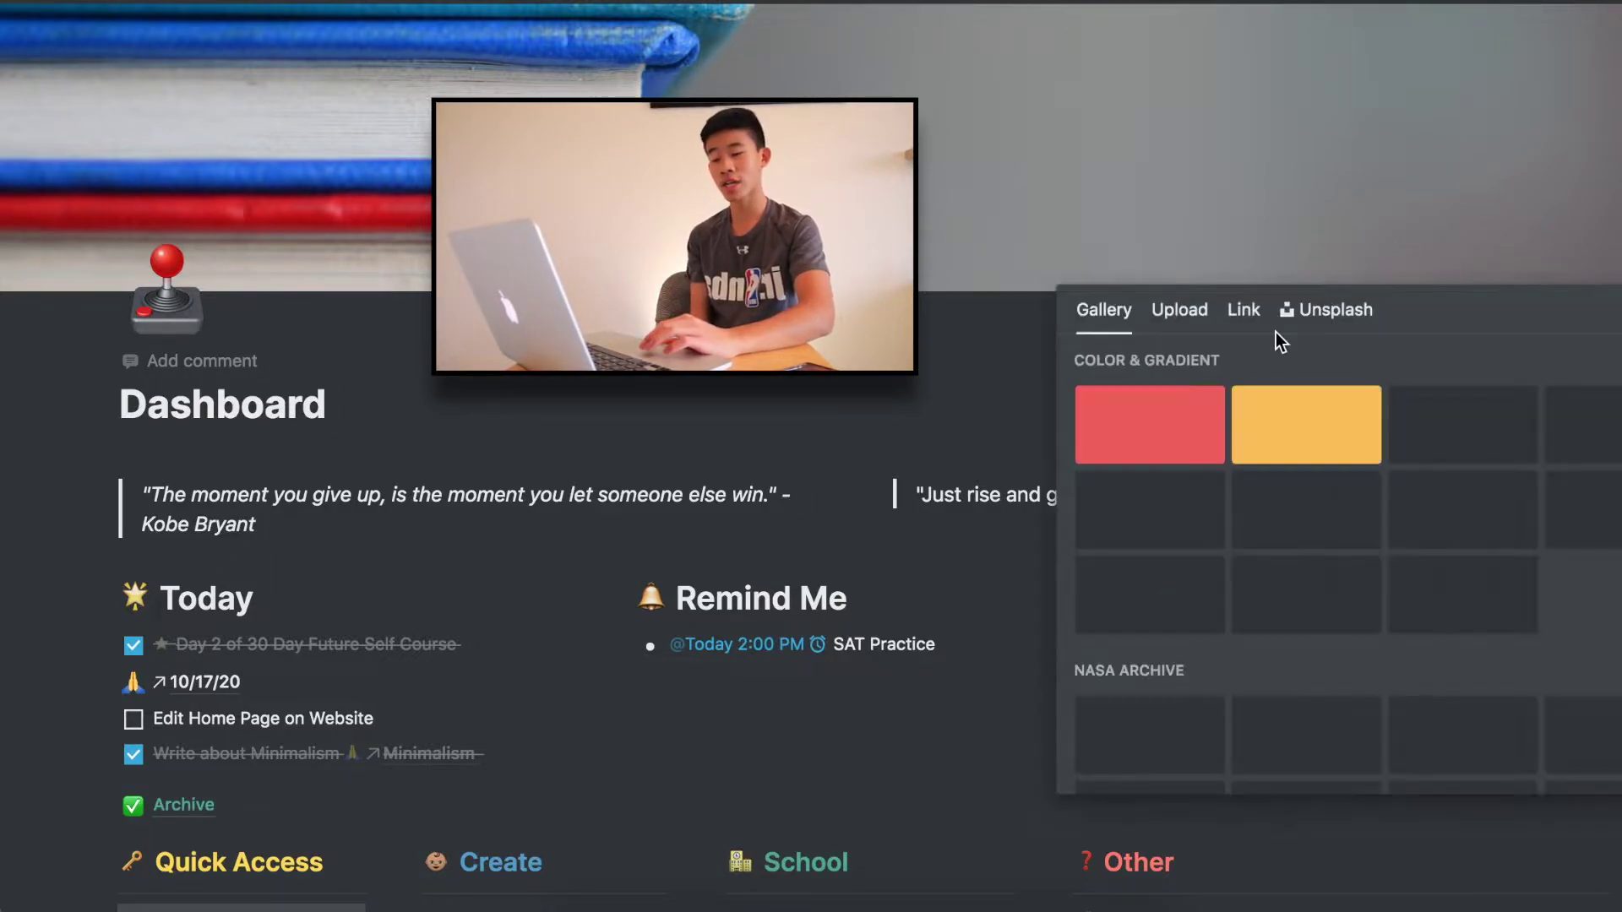
click(1327, 318)
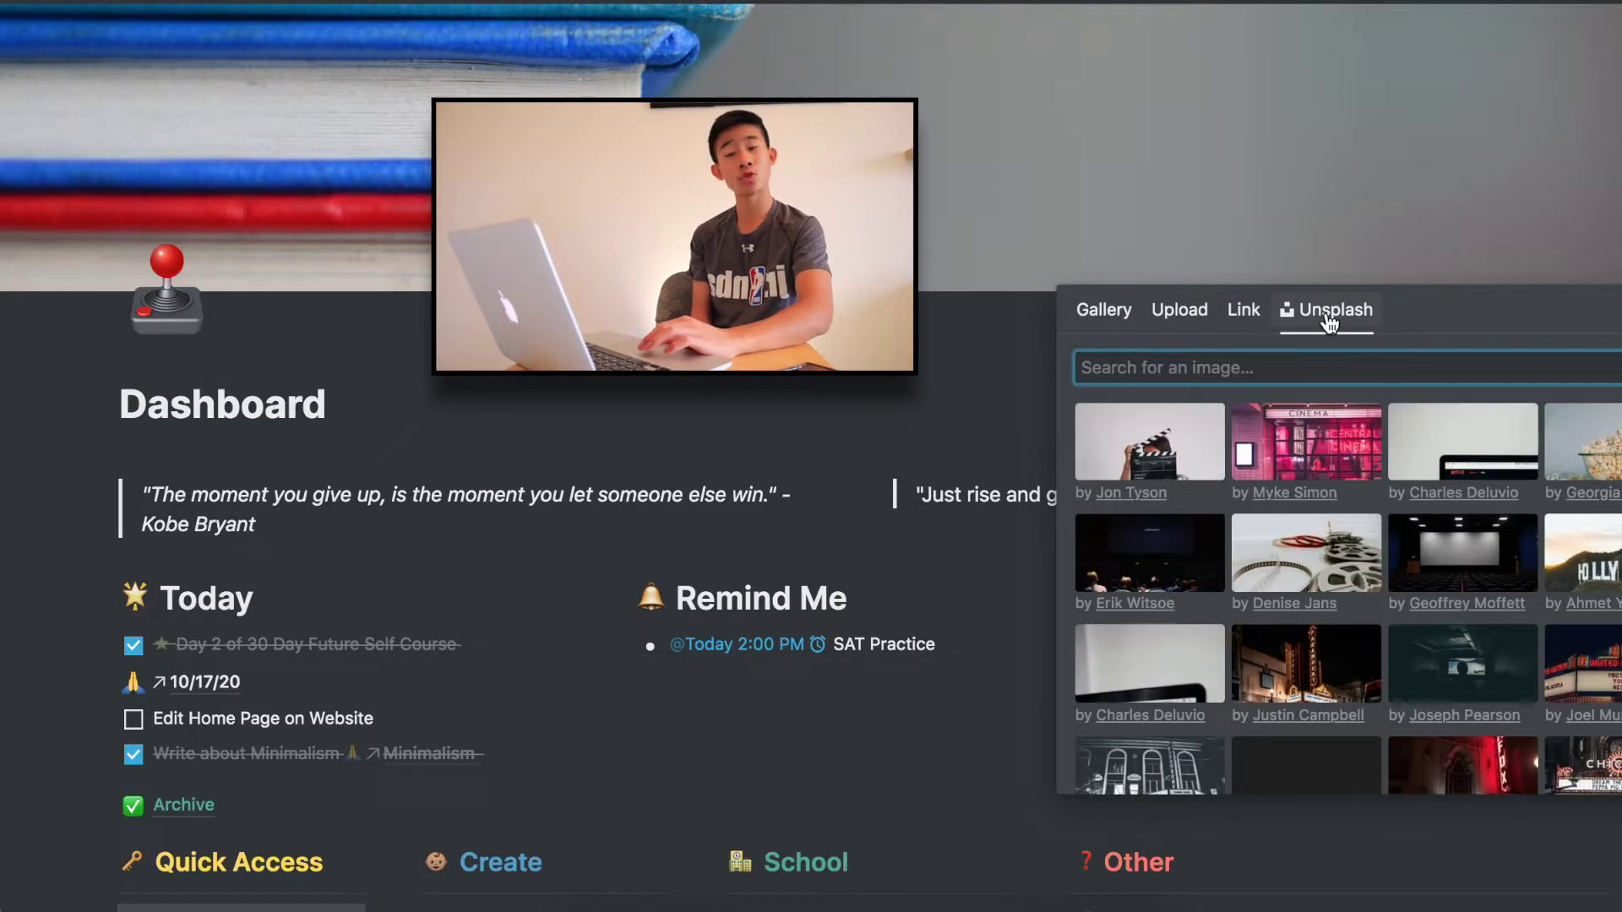
scroll(1318, 549, down, 3)
scroll(1318, 550, up, 3)
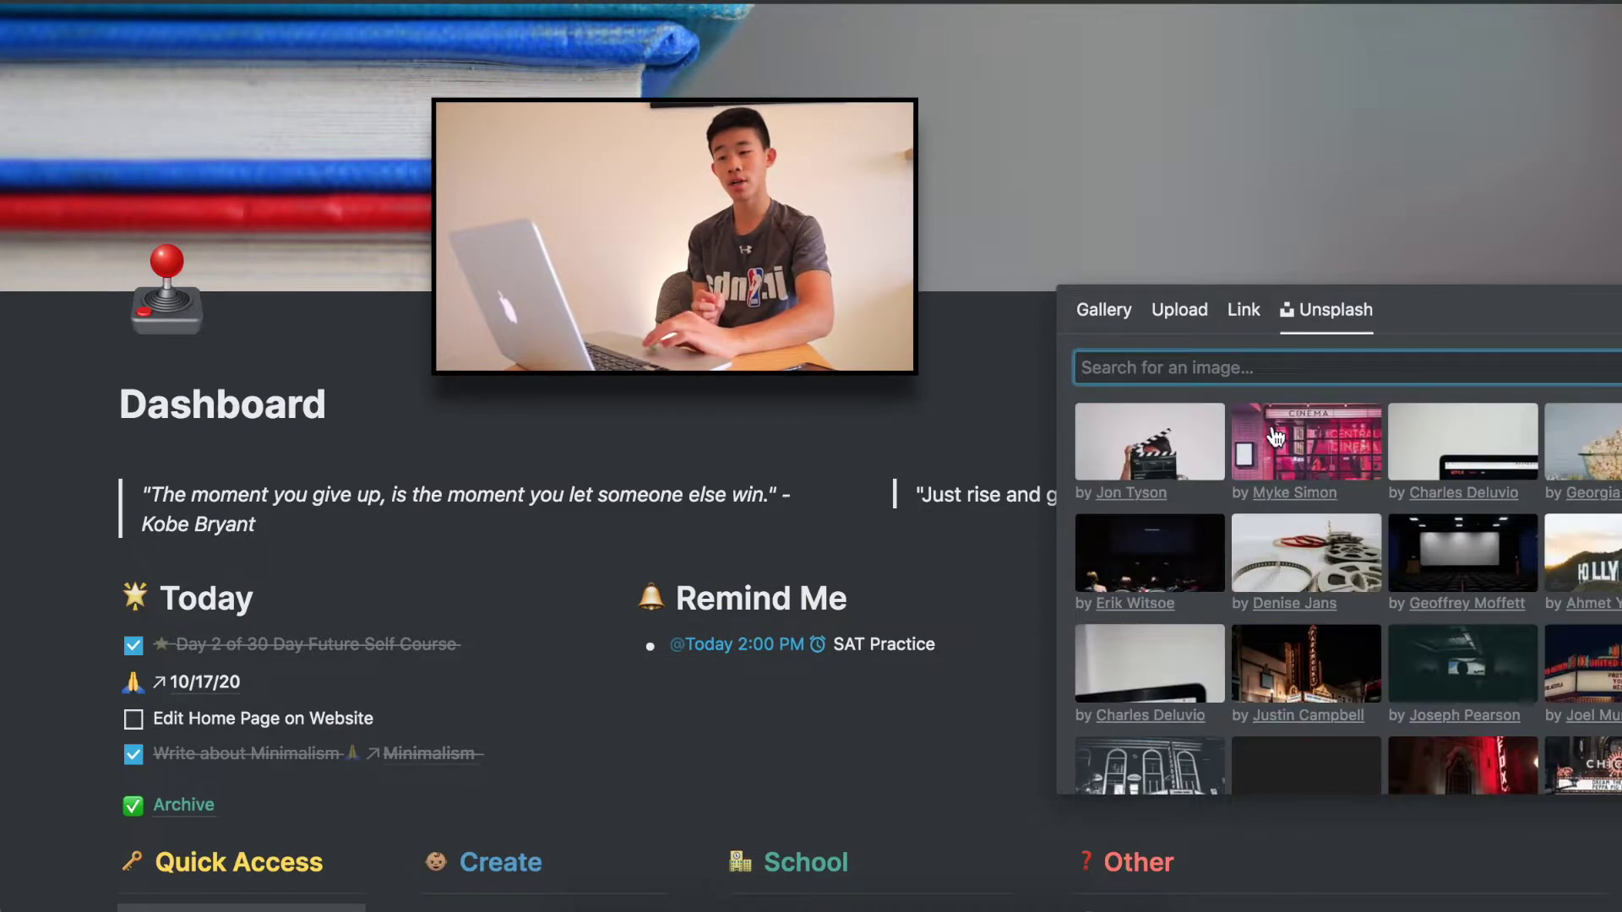
click(1245, 313)
click(988, 345)
scroll(989, 345, down, 5)
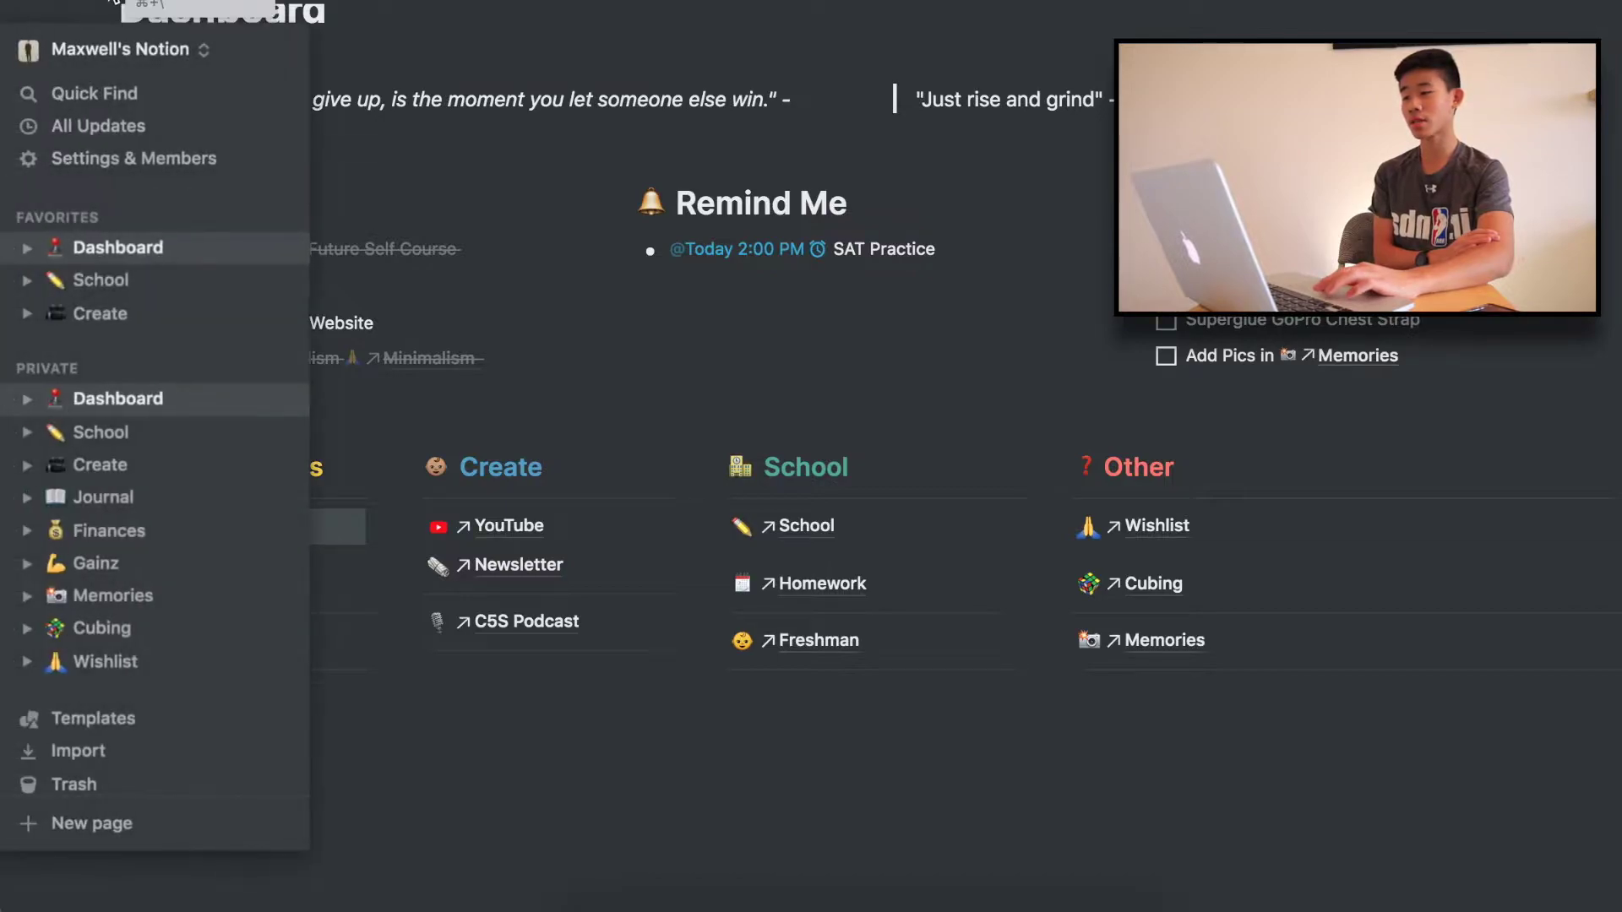
Dock the sidebar, open the School page from Favorites, and add a line under ATTENDANCE
key(super+backslash)
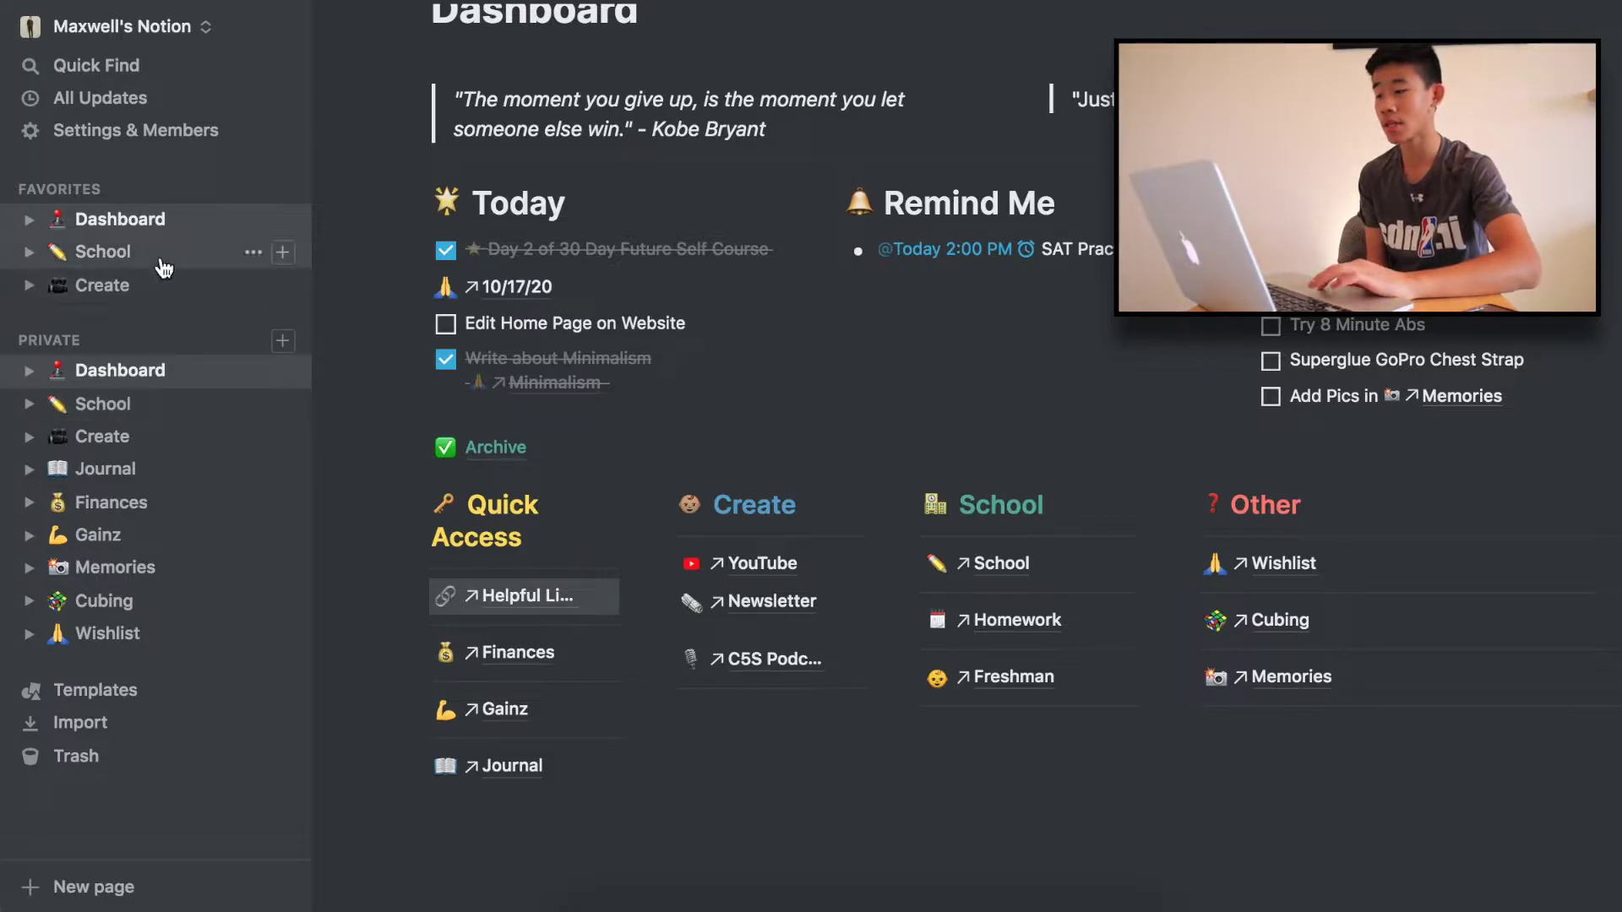
click(160, 420)
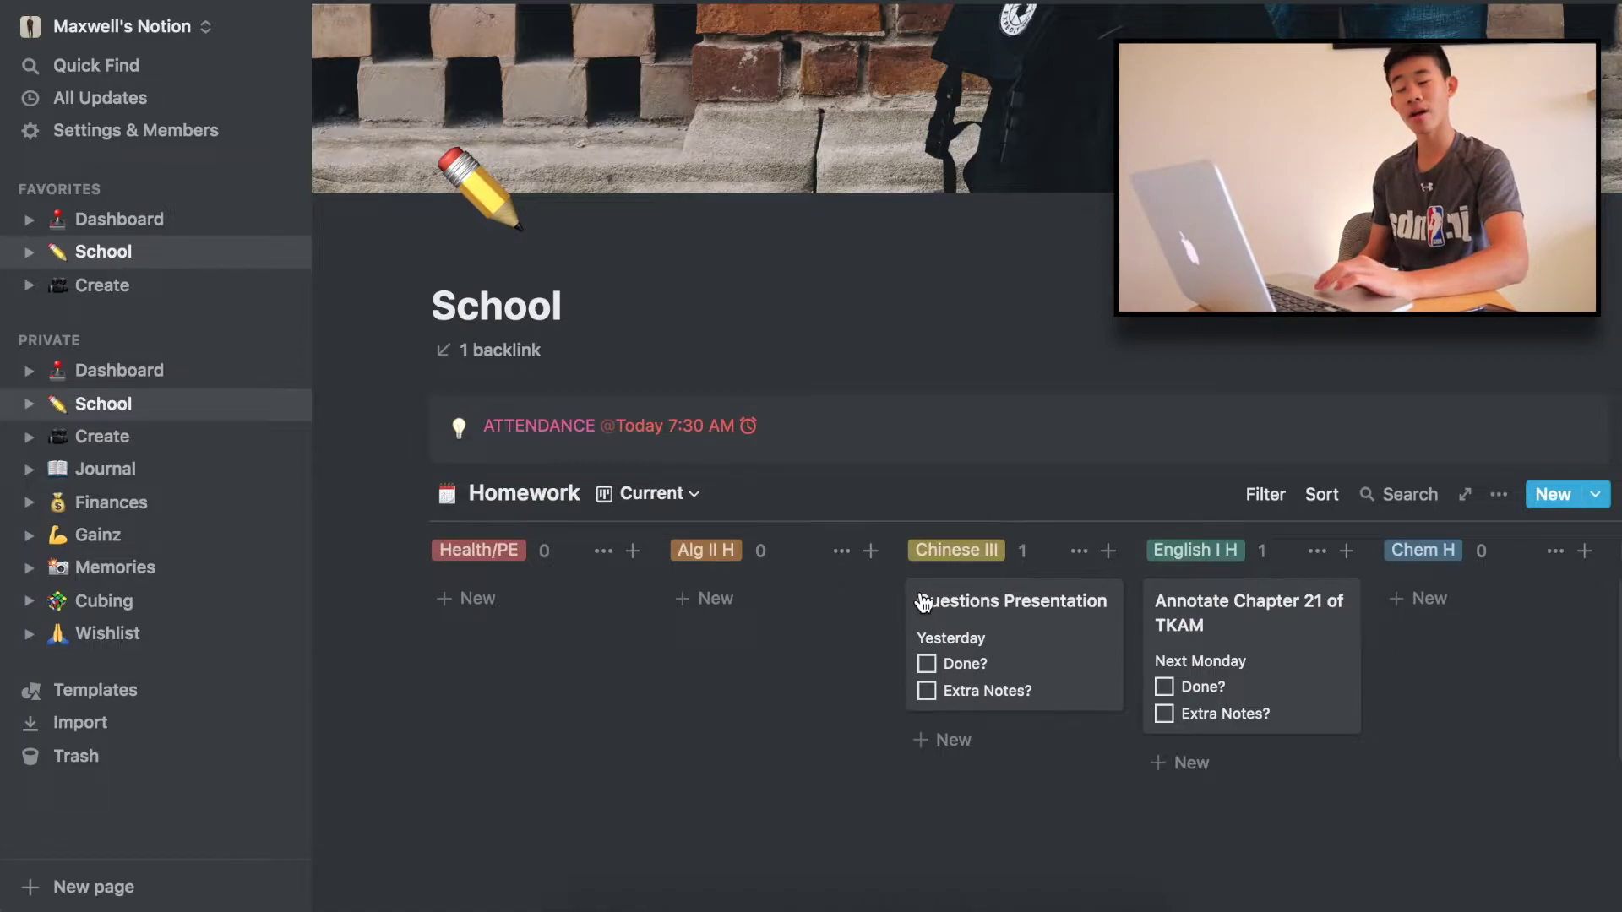
scroll(712, 639, down, 1)
scroll(718, 650, up, 2)
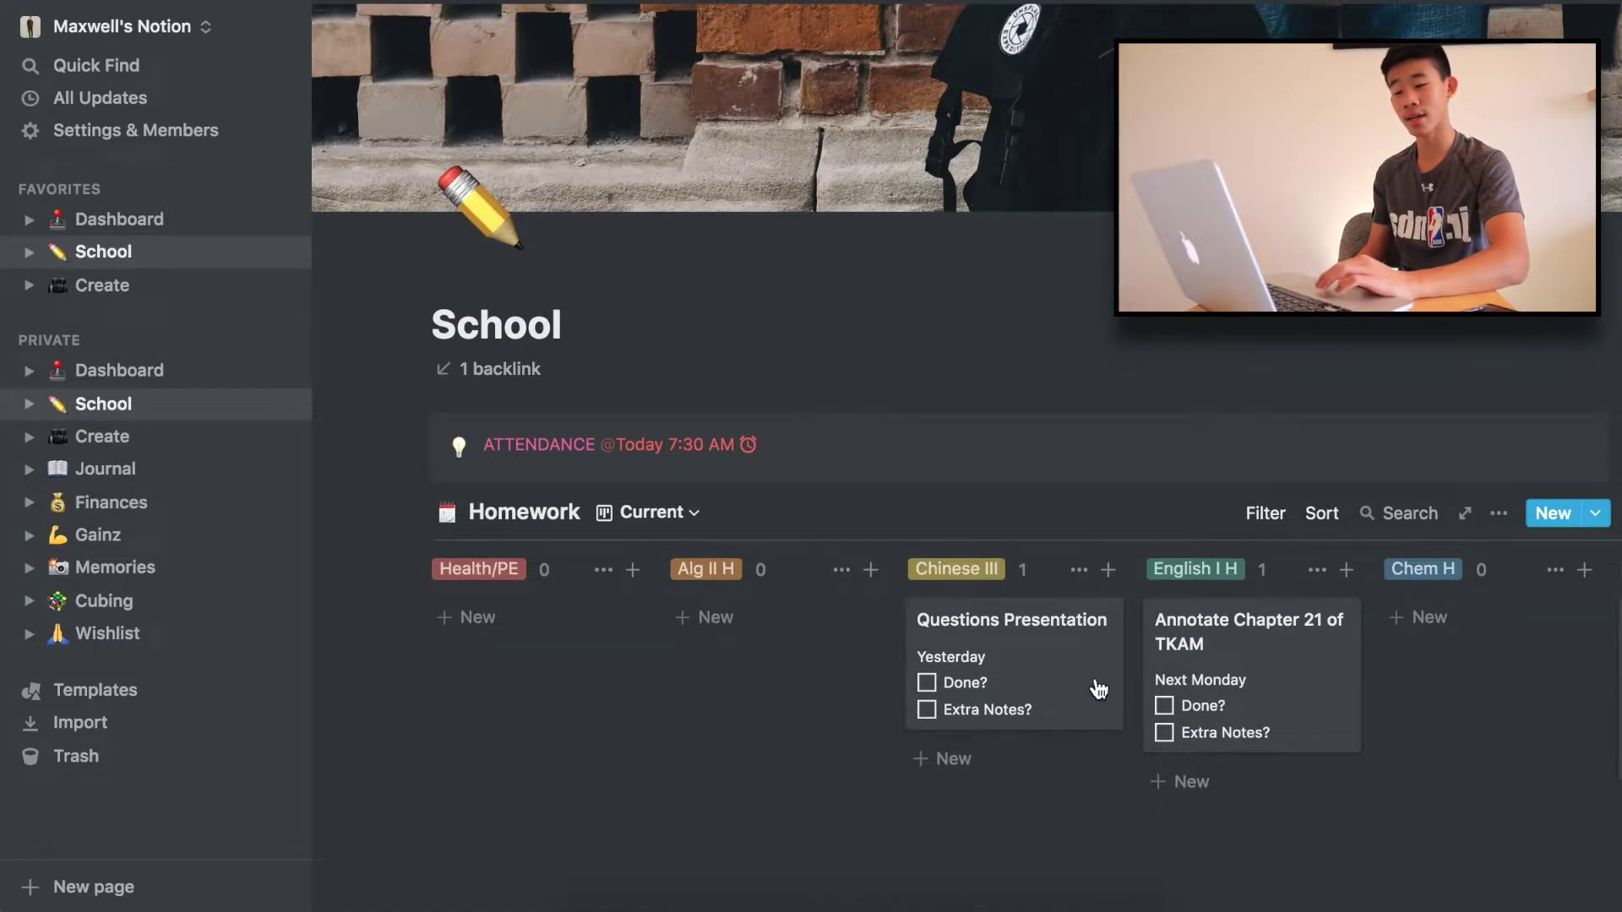
scroll(762, 693, up, 2)
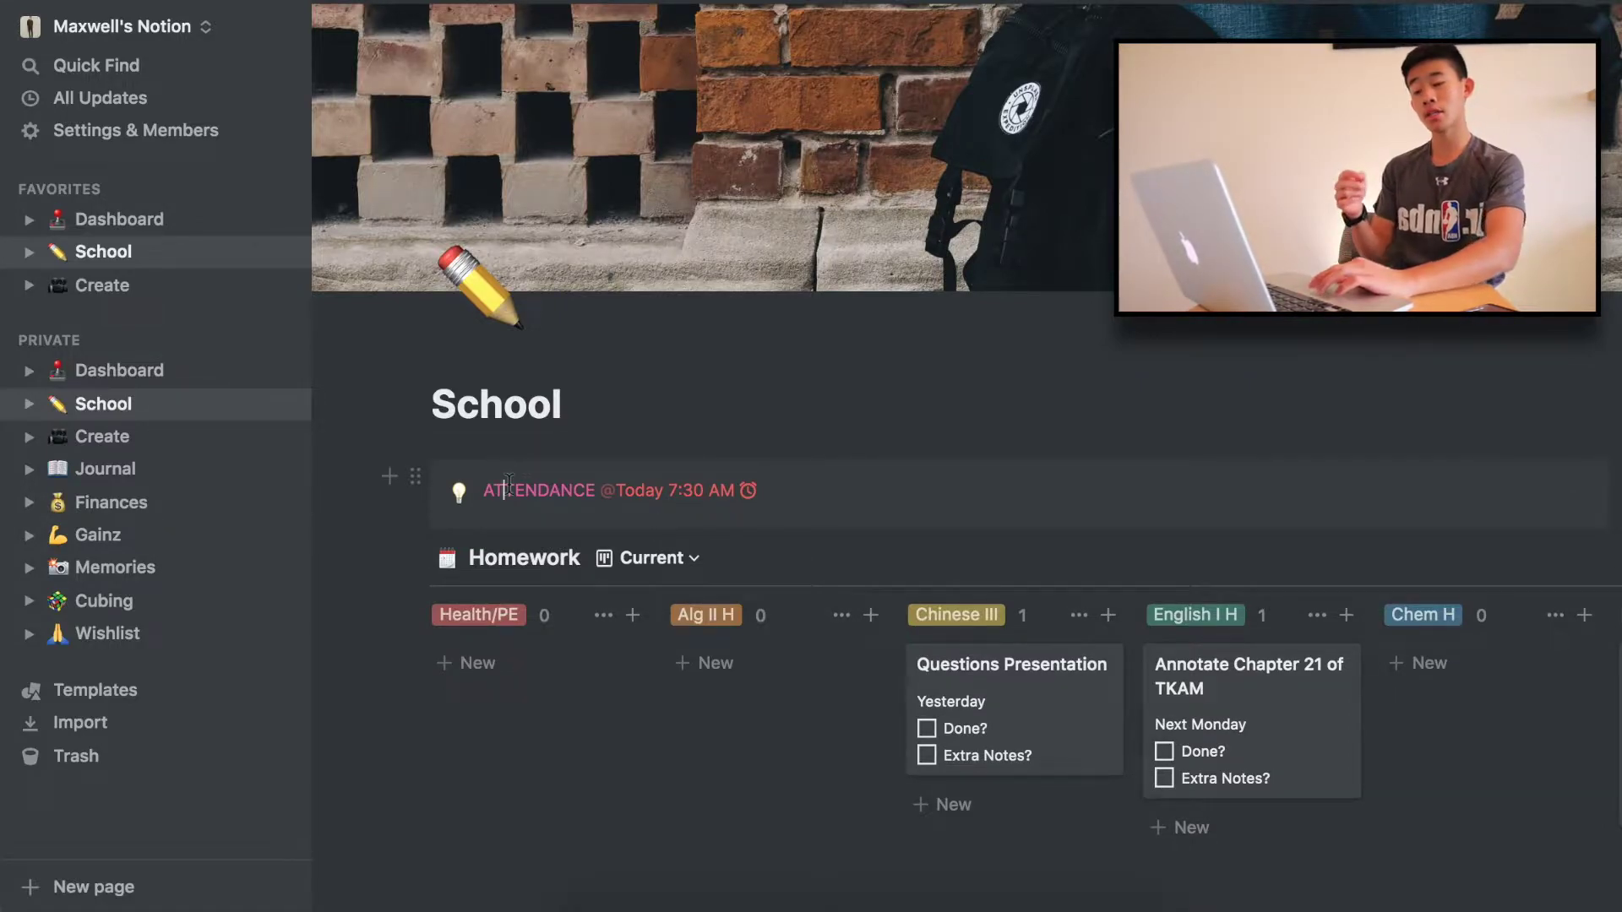
key(Return)
Insert an empty Callout block with /, then undo it and the slash line
text(/)
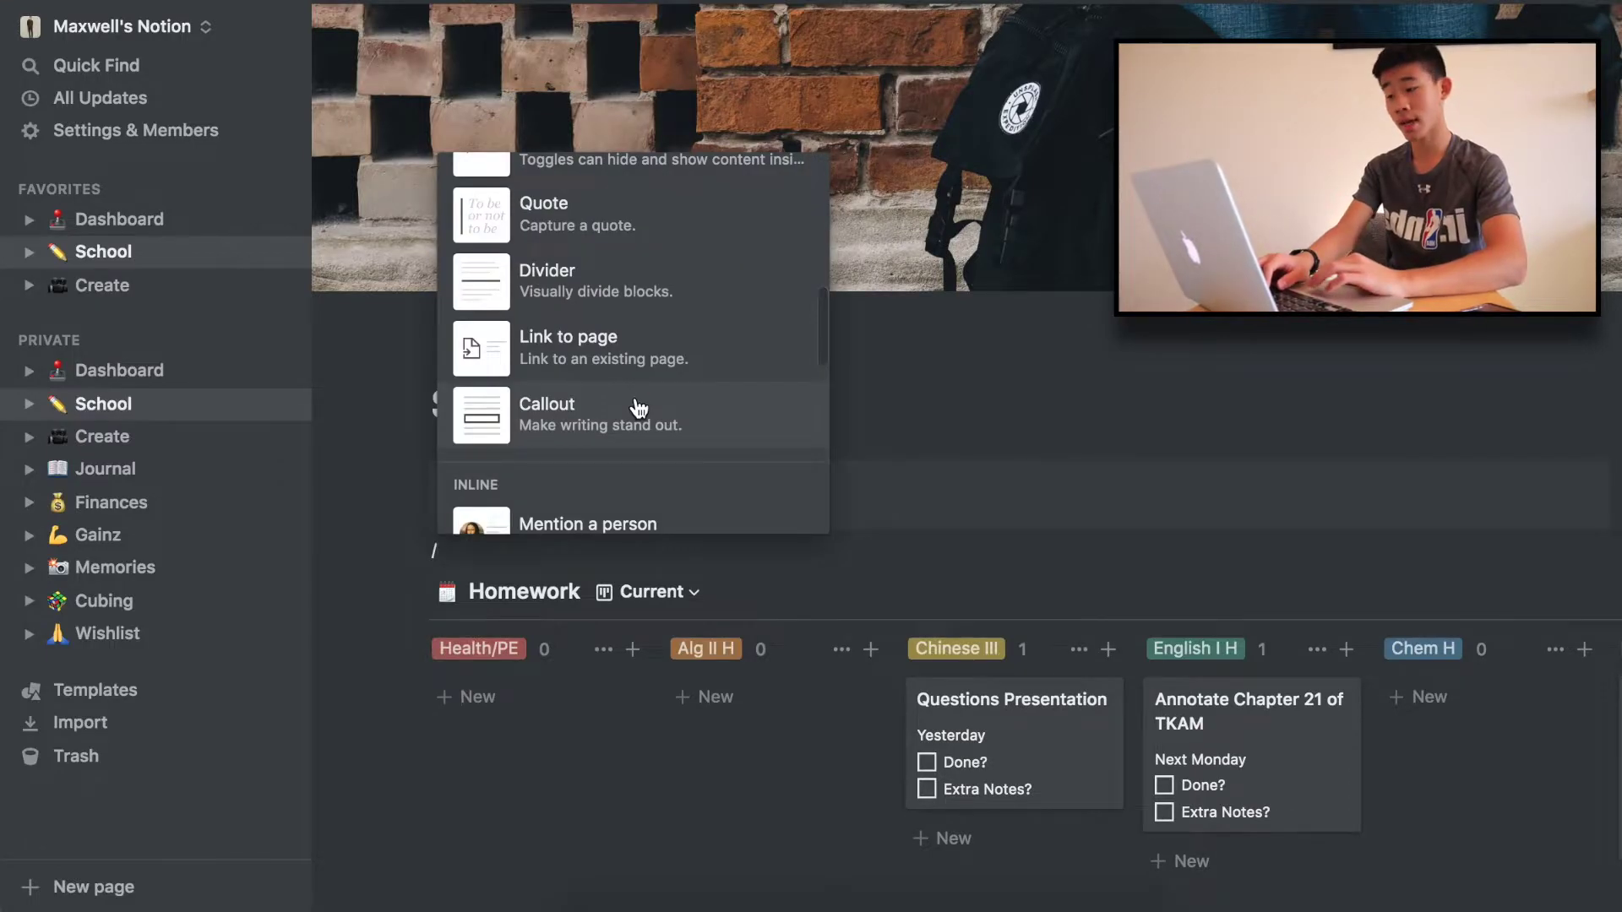
click(634, 404)
key(super+z)
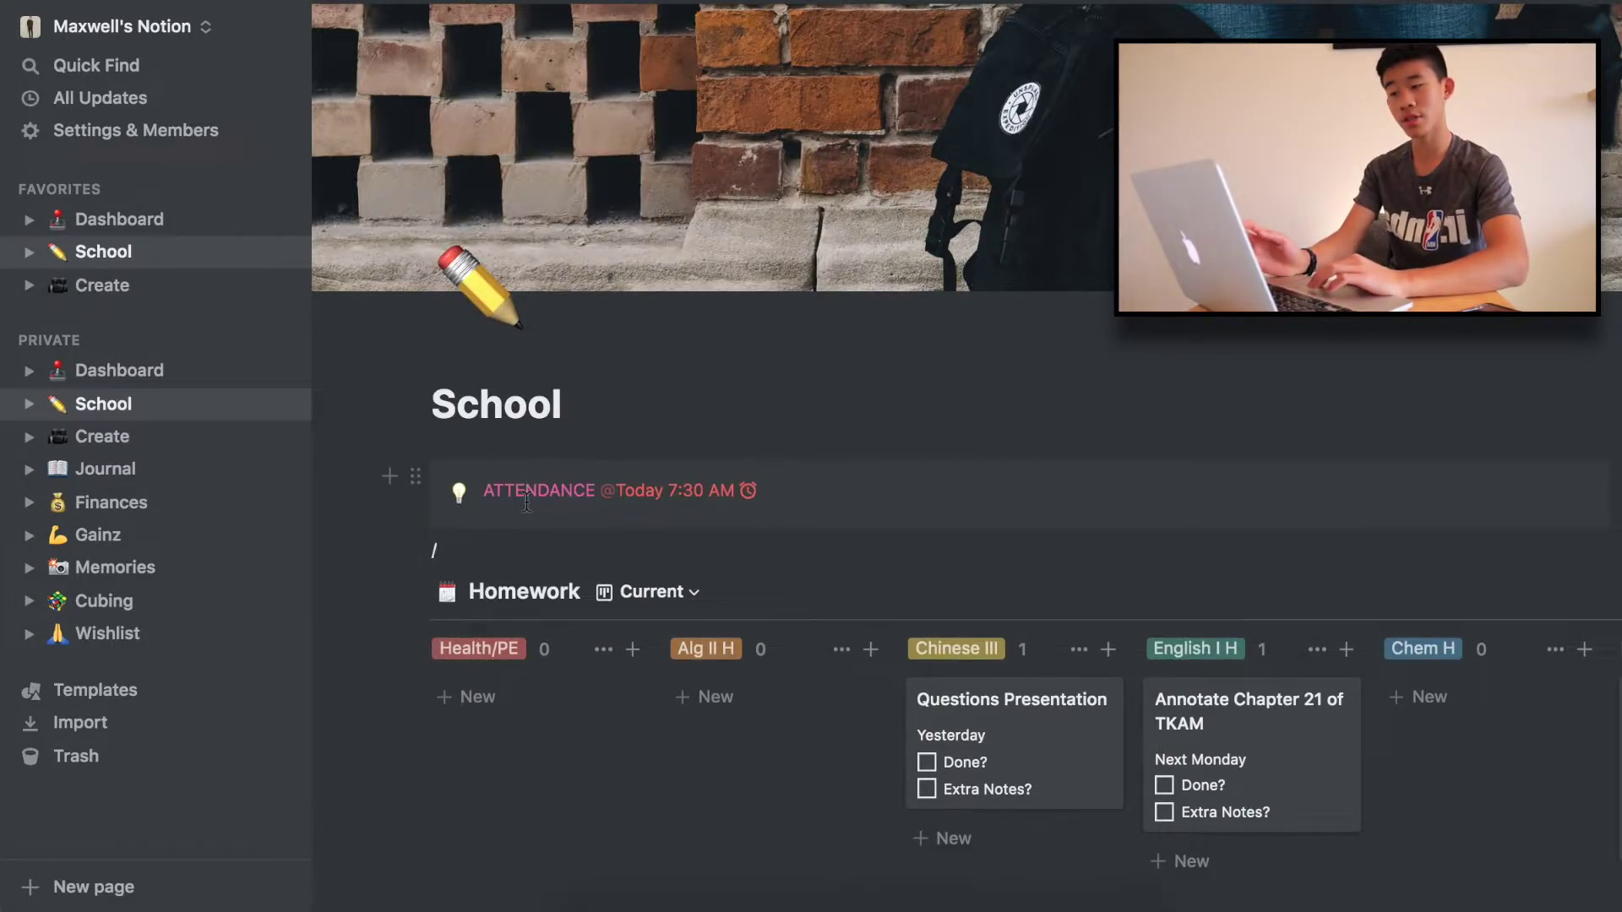
key(super+z)
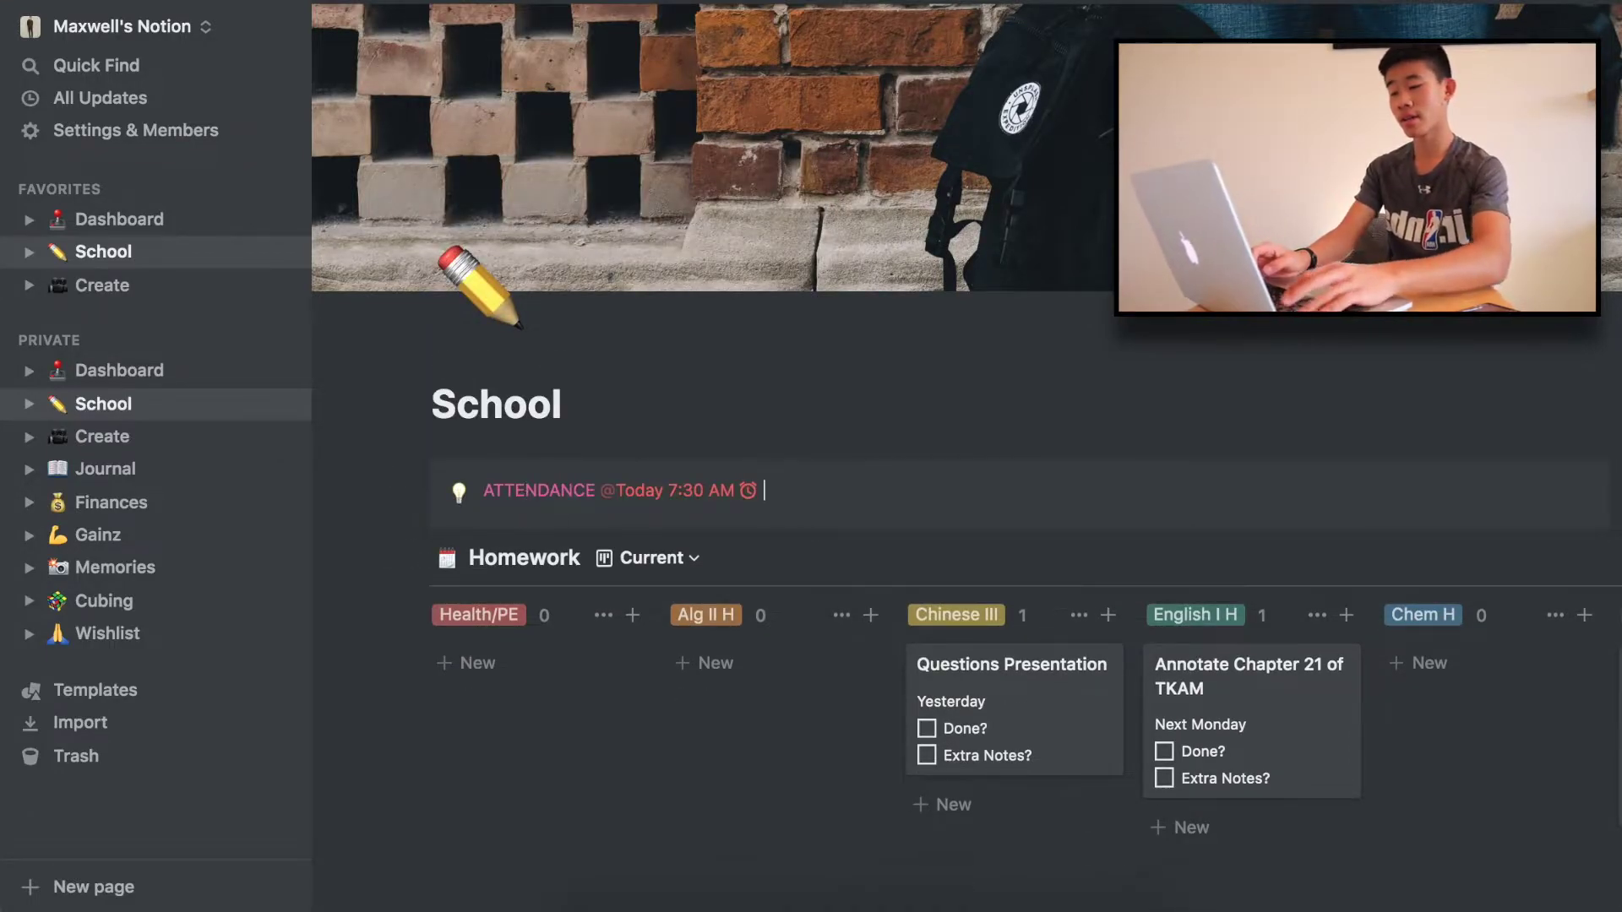
Move the ATTENDANCE reminder to December 7 (Next Monday) and open the TKAM Homework card
click(661, 495)
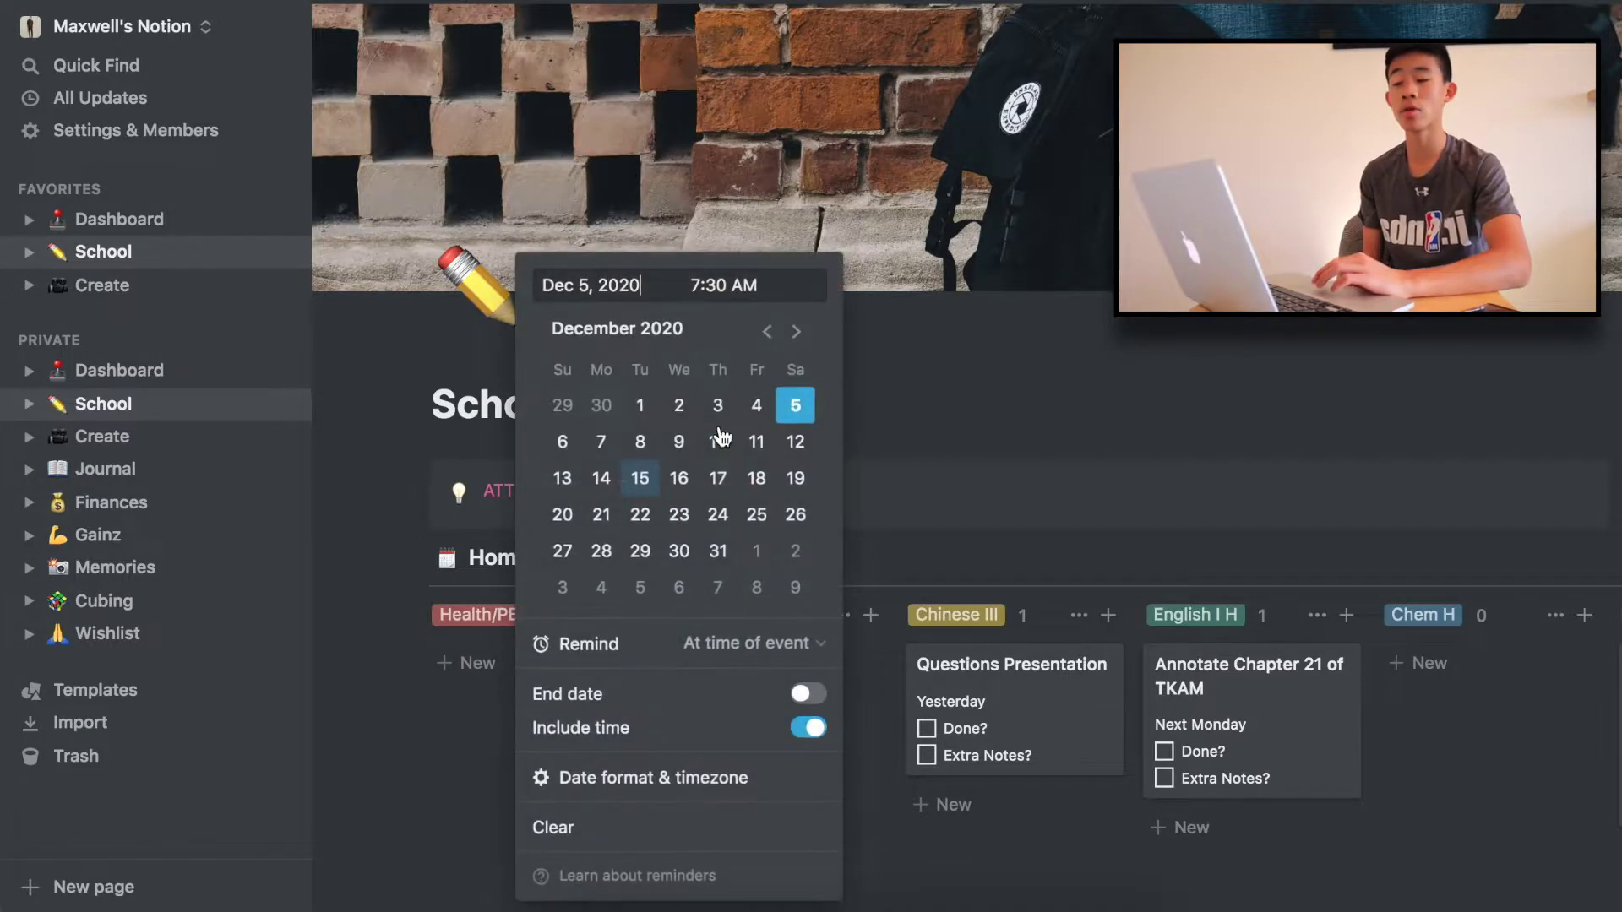
click(612, 443)
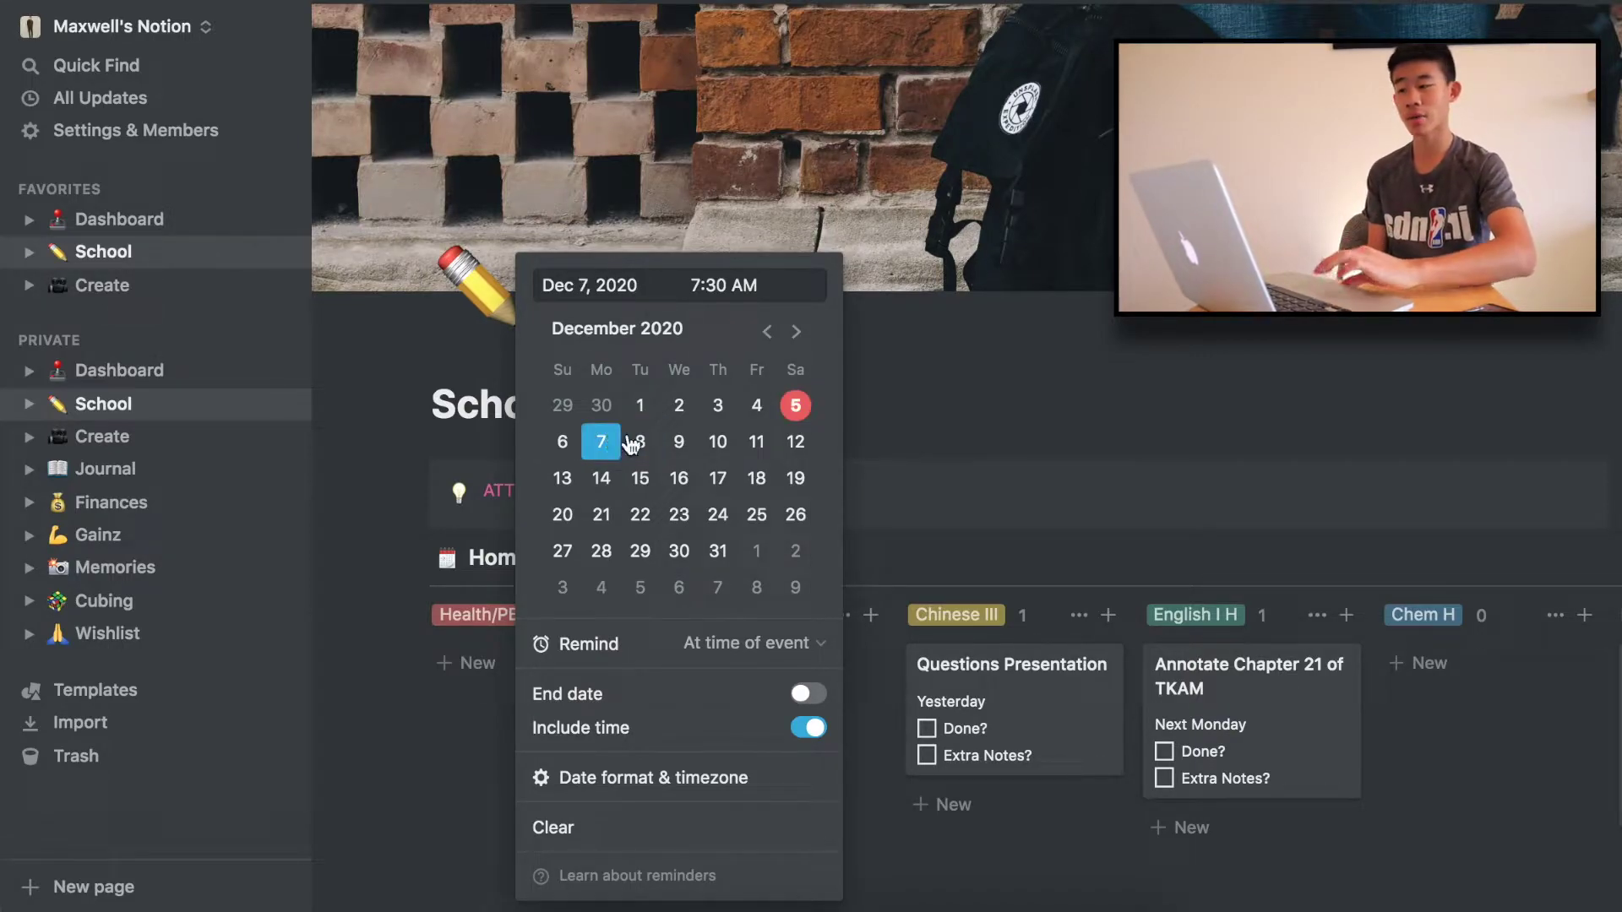
key(Escape)
scroll(541, 482, down, 3)
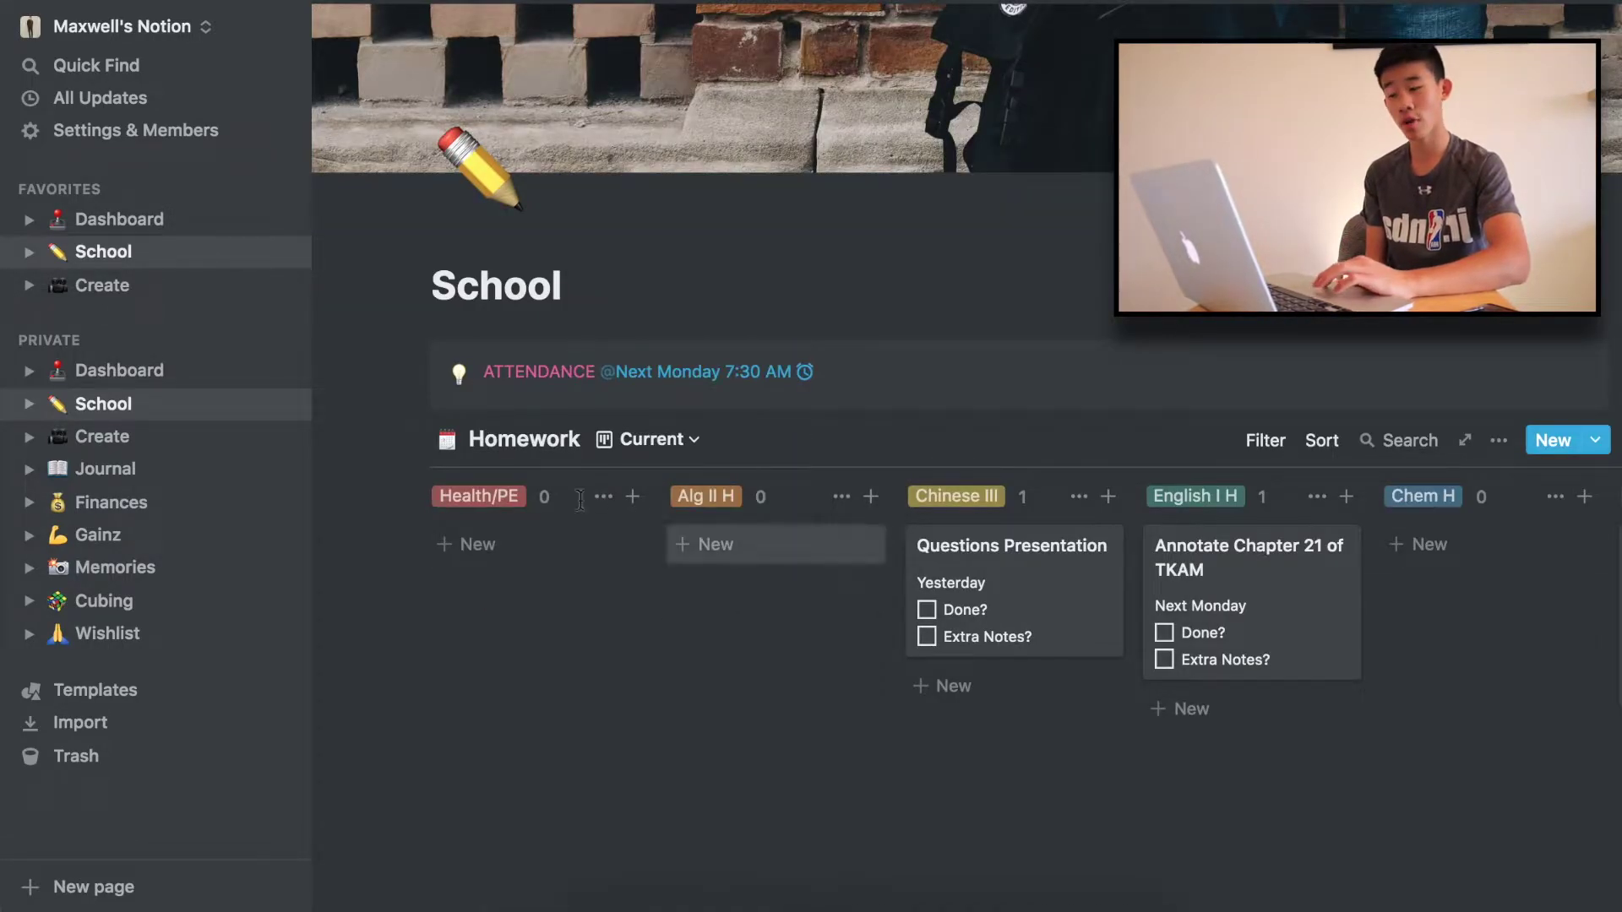
scroll(562, 562, down, 2)
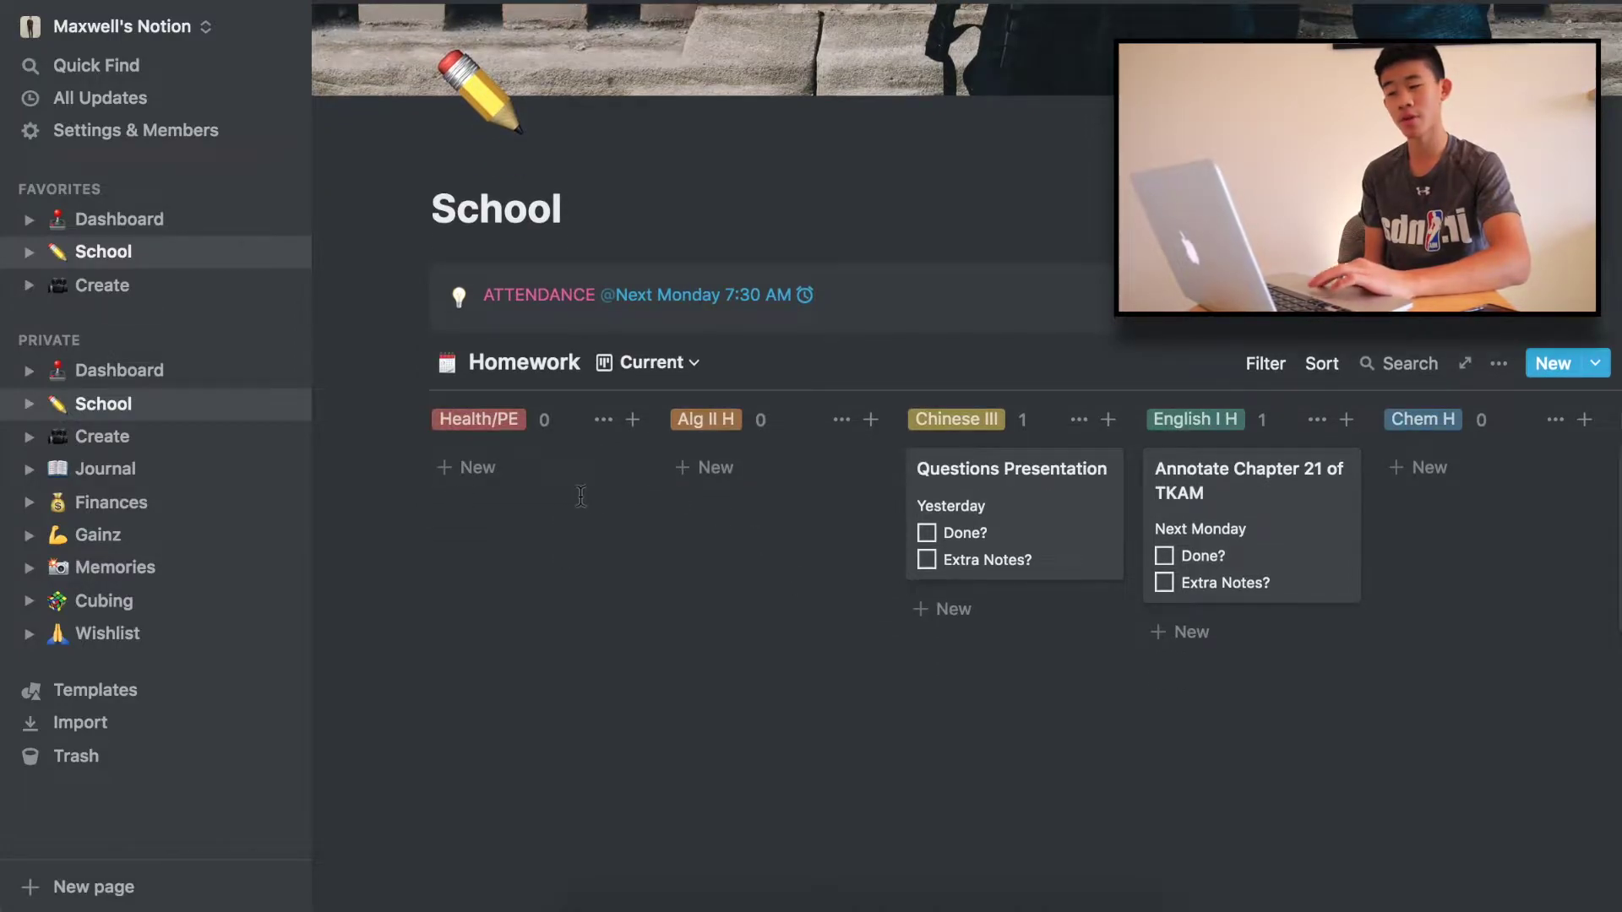
scroll(731, 591, right, 5)
scroll(1105, 523, right, 5)
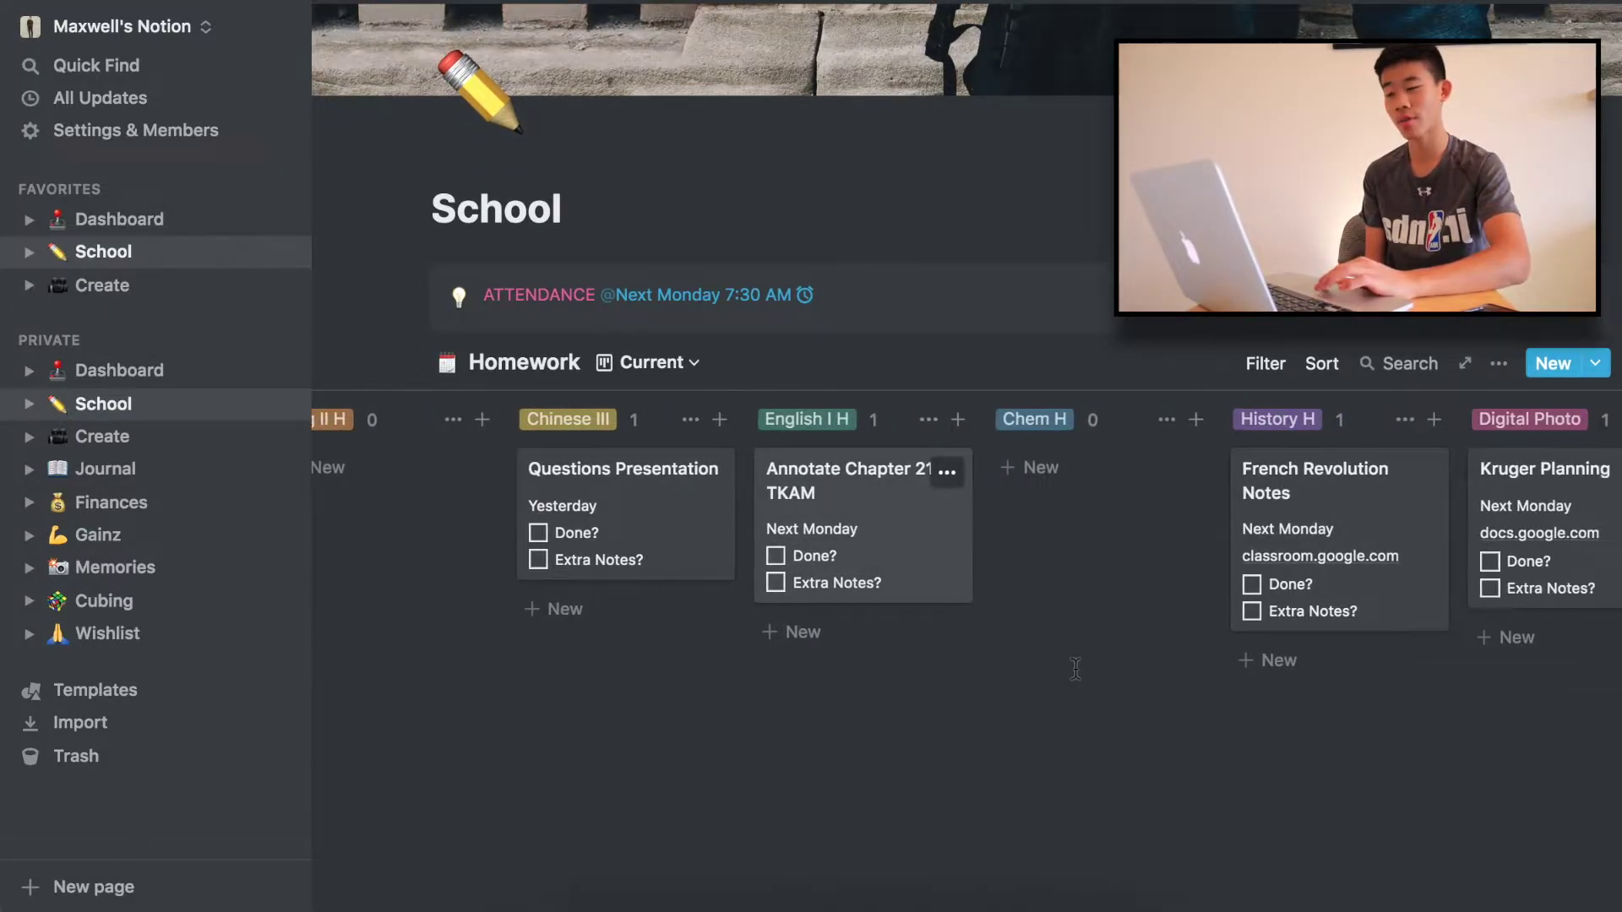
click(884, 504)
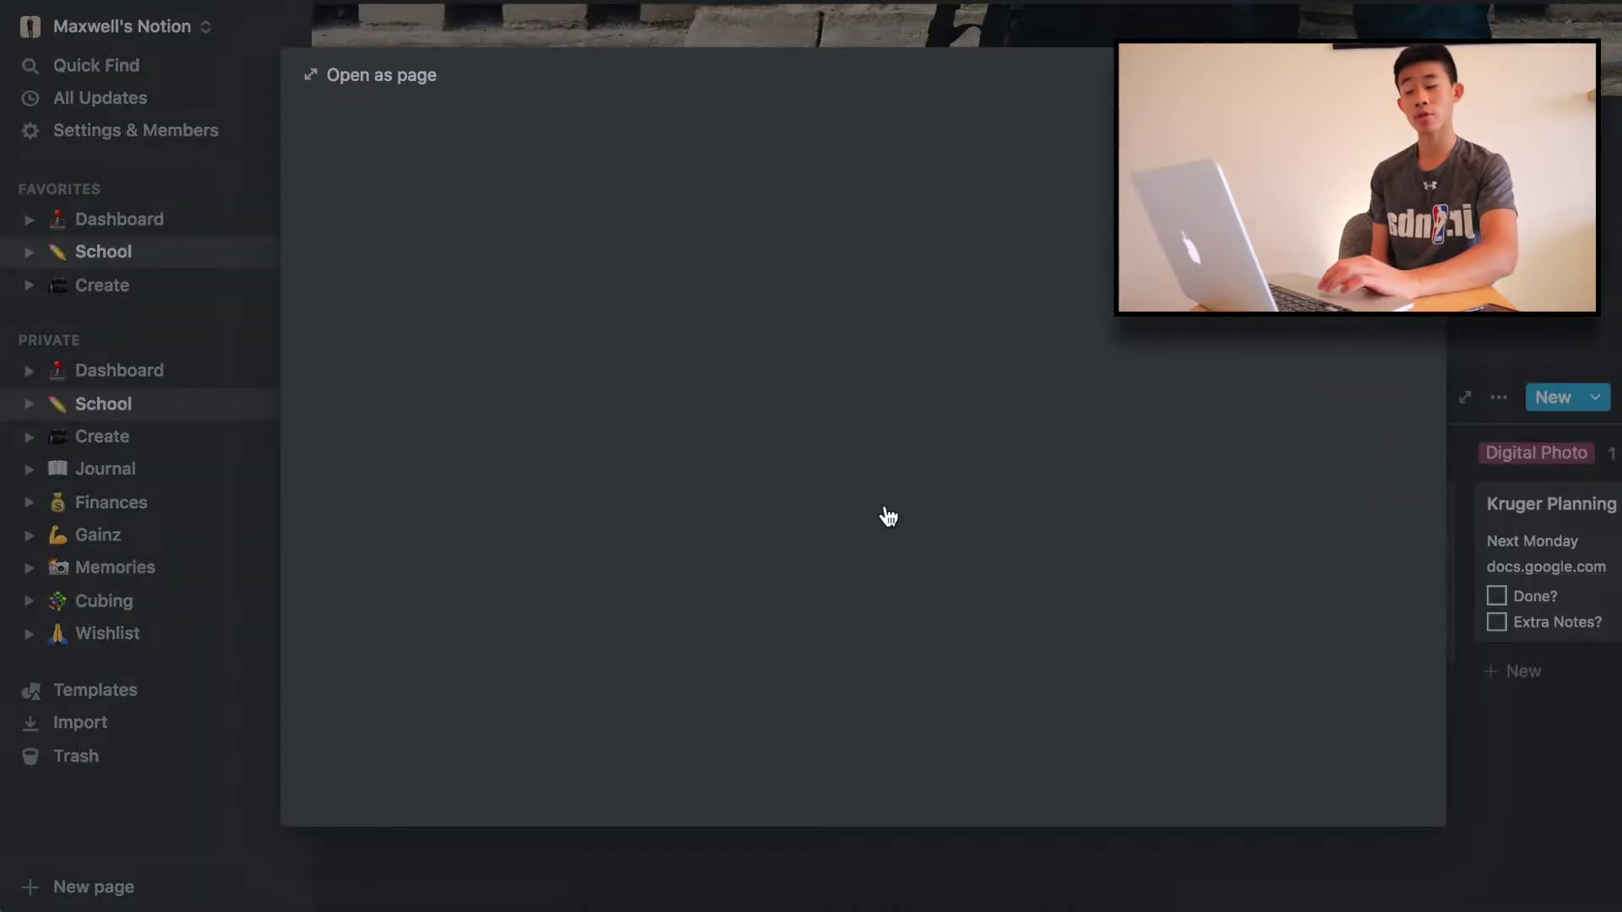
Add a trial Select property 'Classes' with option 'art' to the TKAM task, then discard it
scroll(789, 345, down, 1)
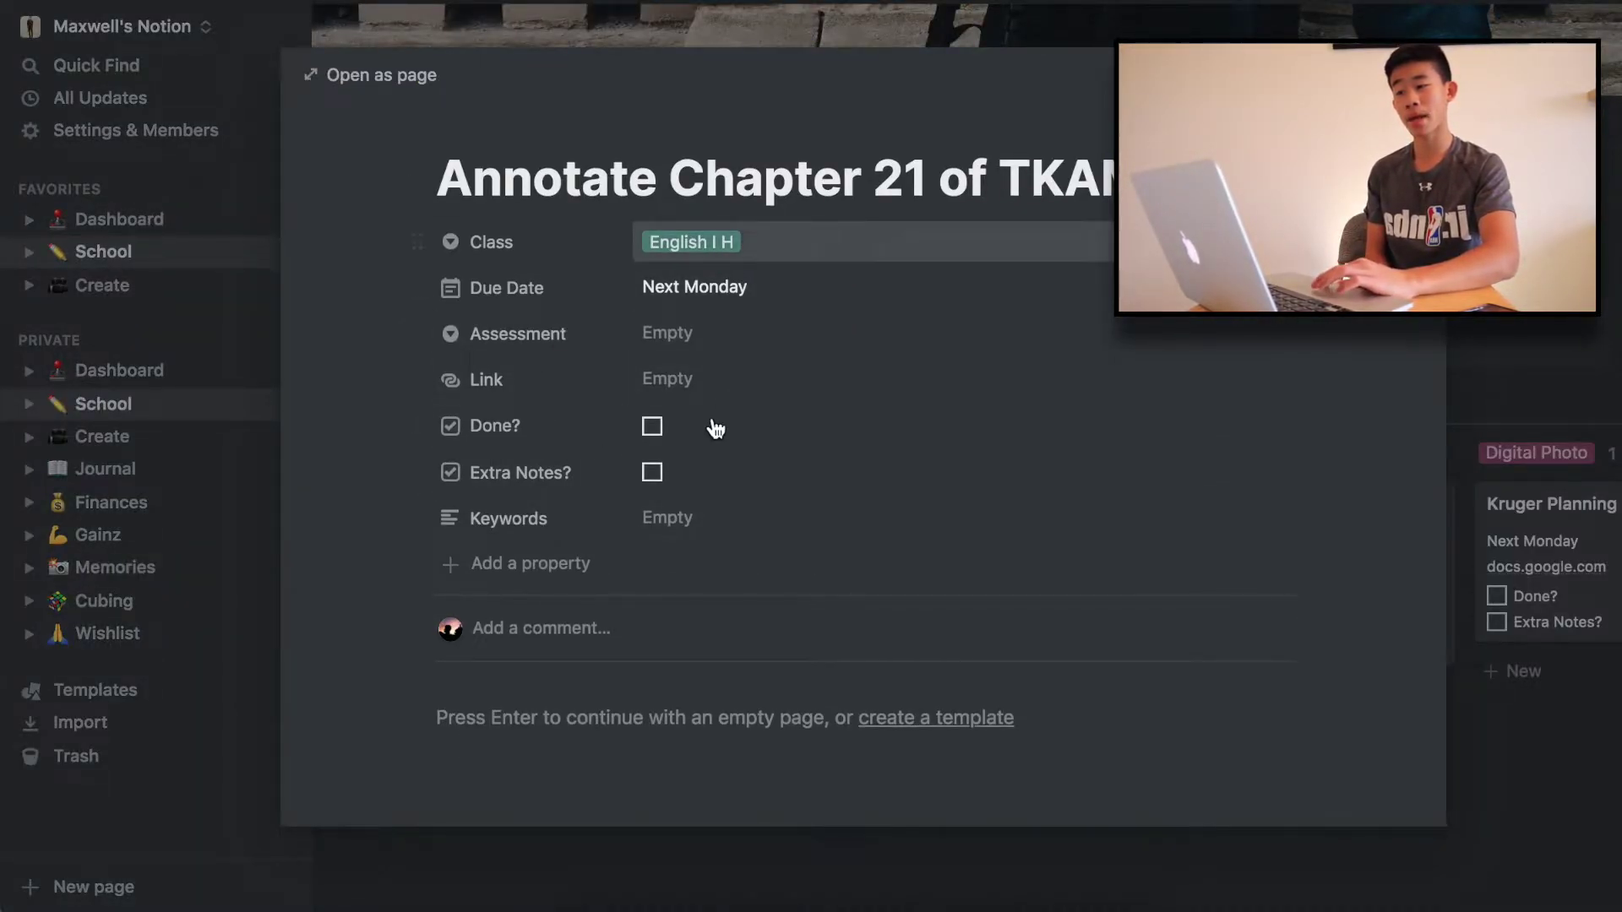
click(571, 570)
text(Classes)
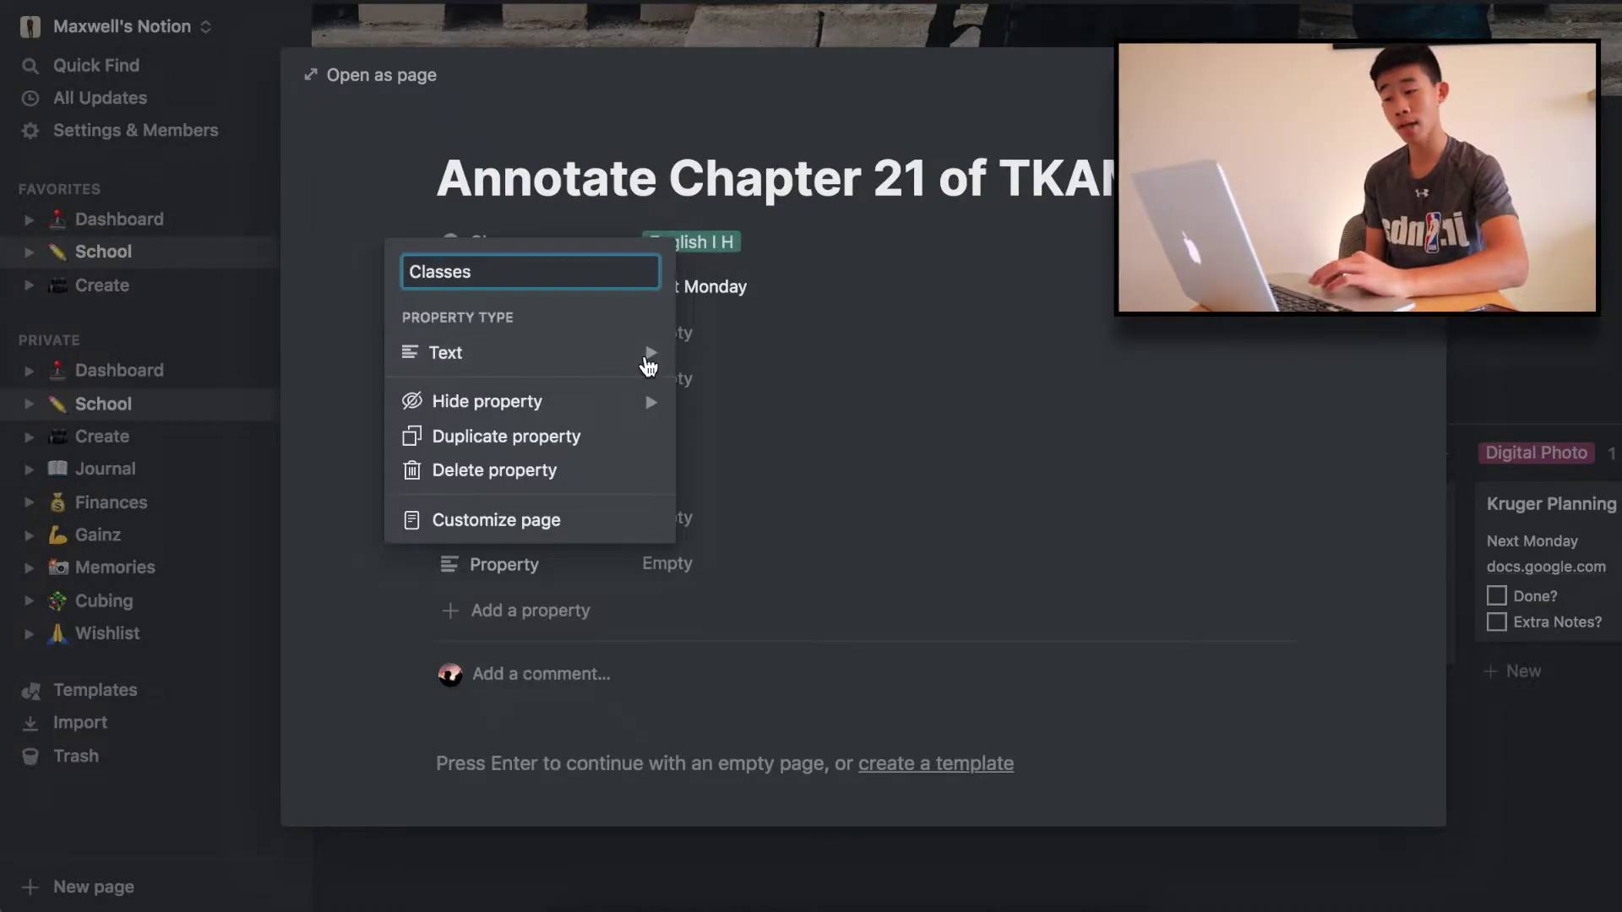
click(653, 363)
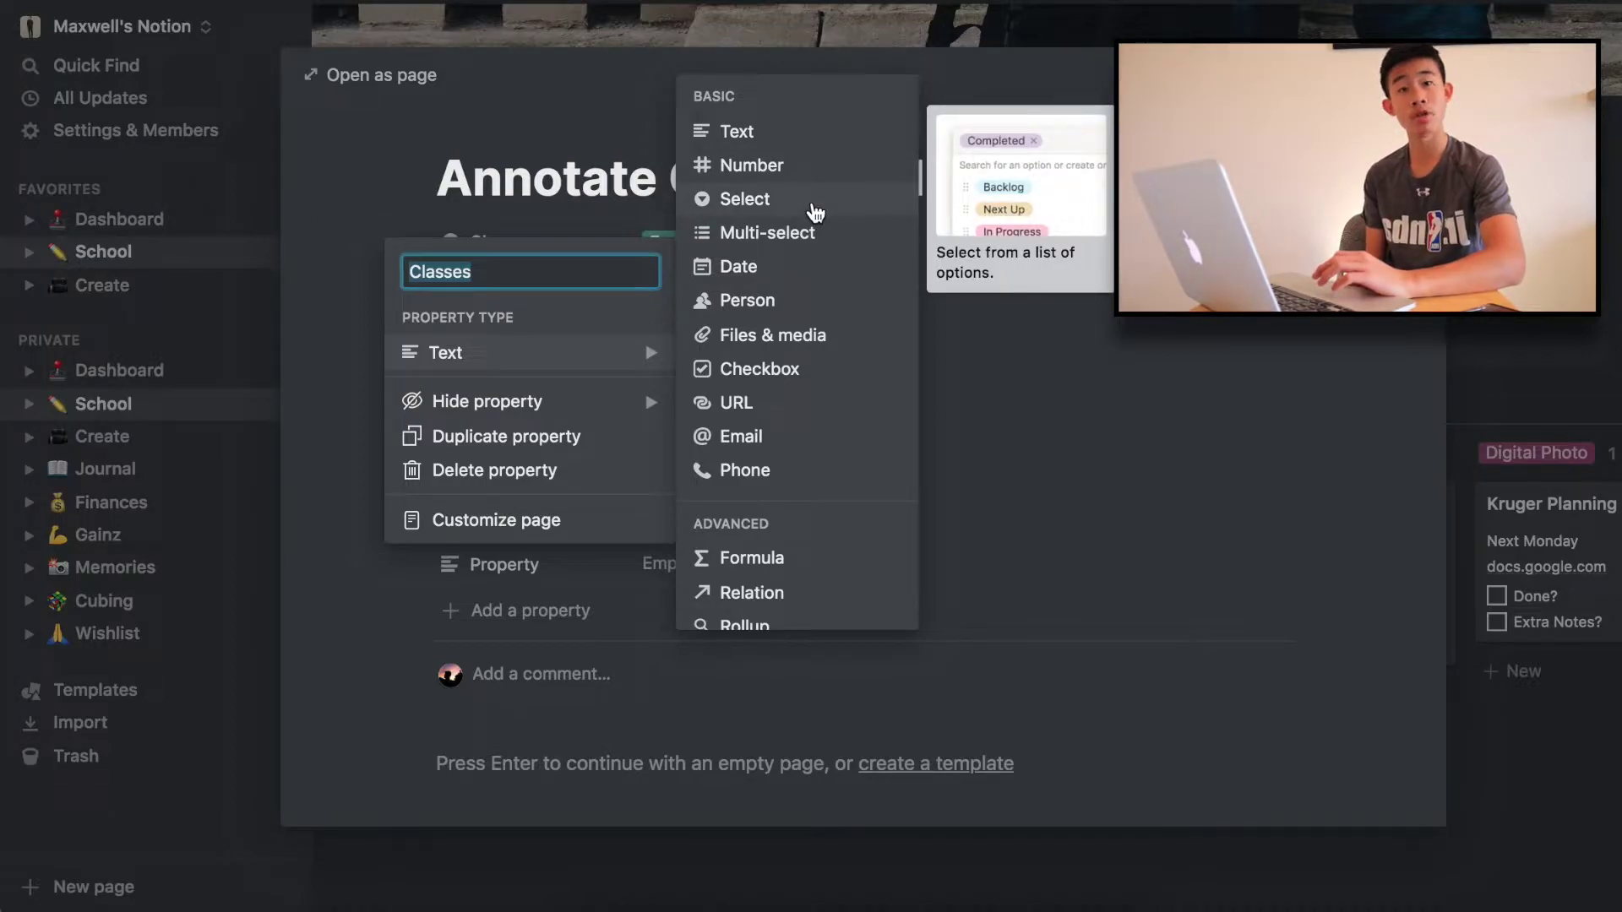
click(813, 211)
click(705, 563)
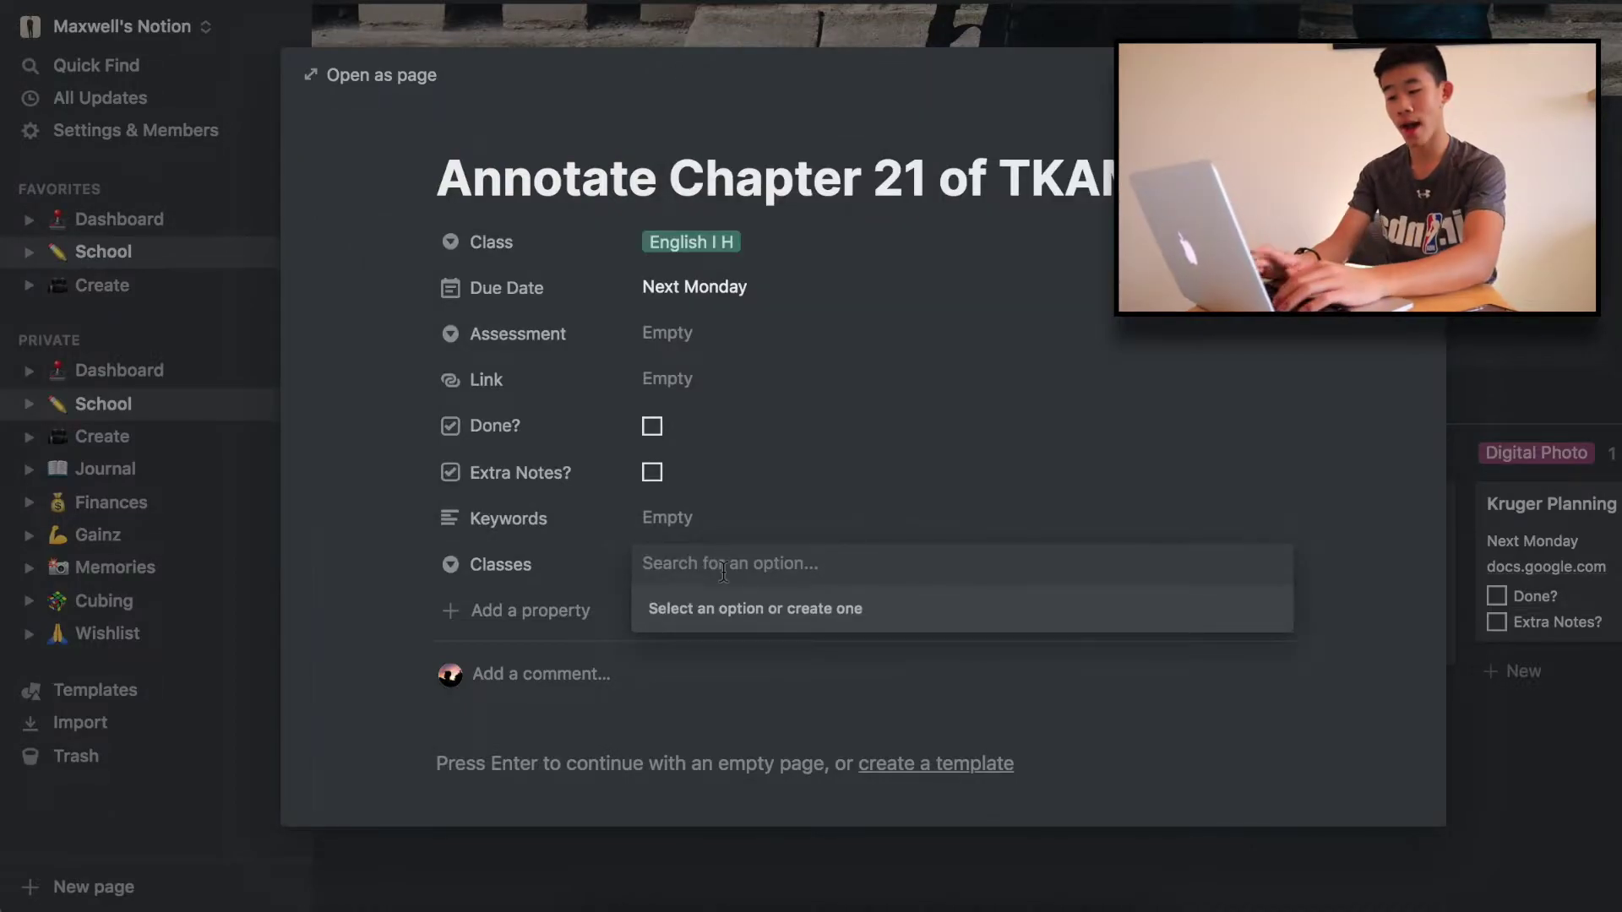
text(art)
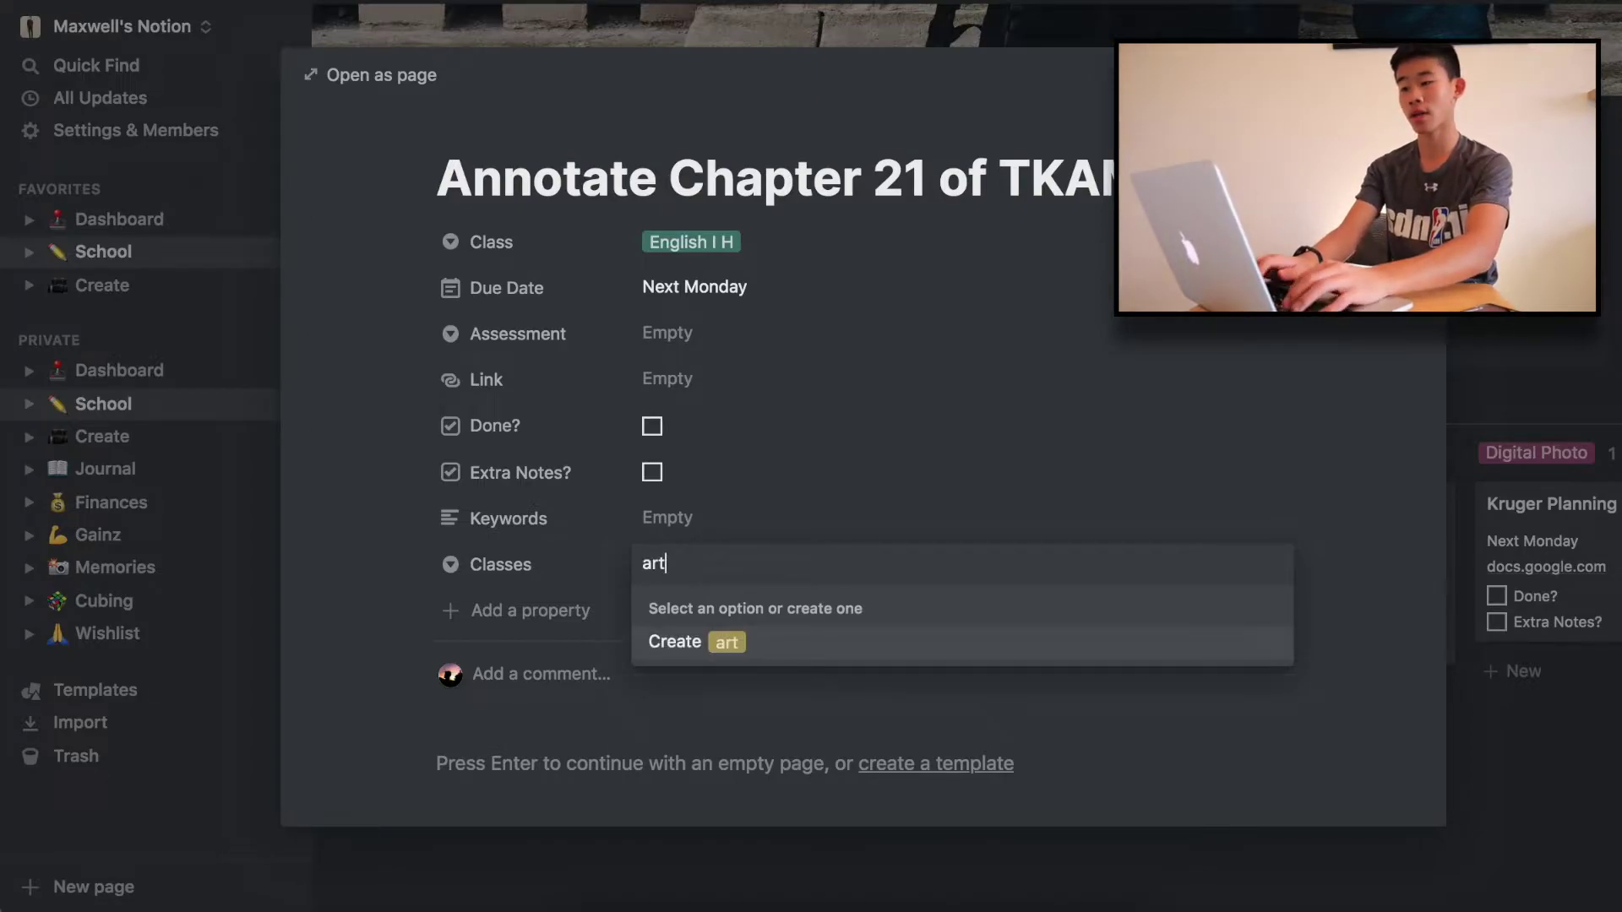
click(728, 642)
click(688, 562)
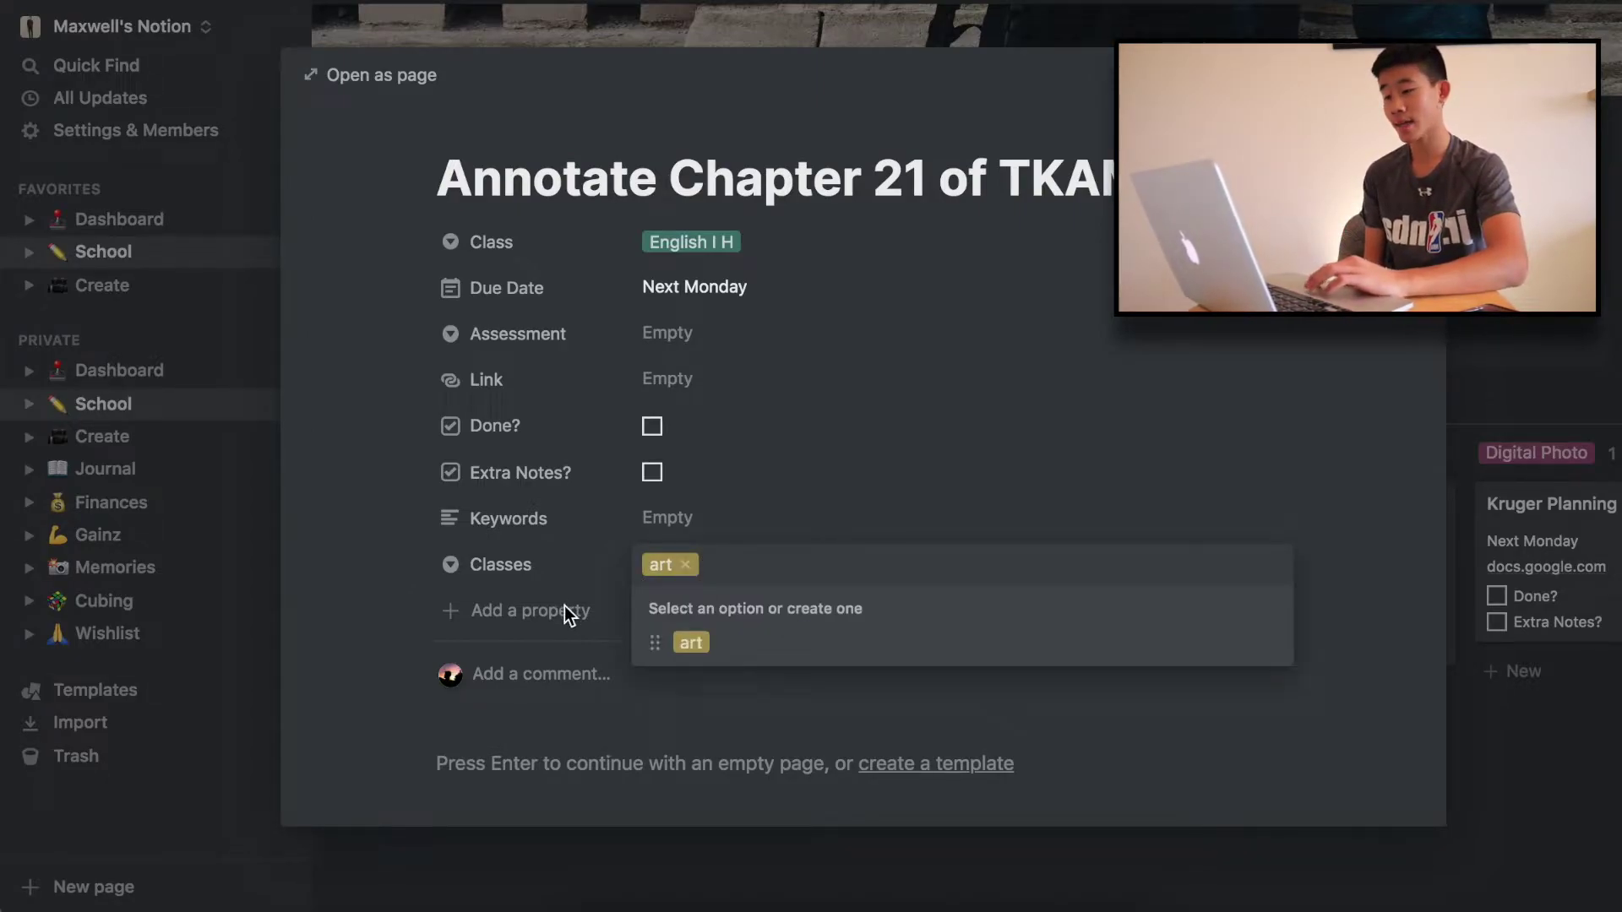
key(Escape)
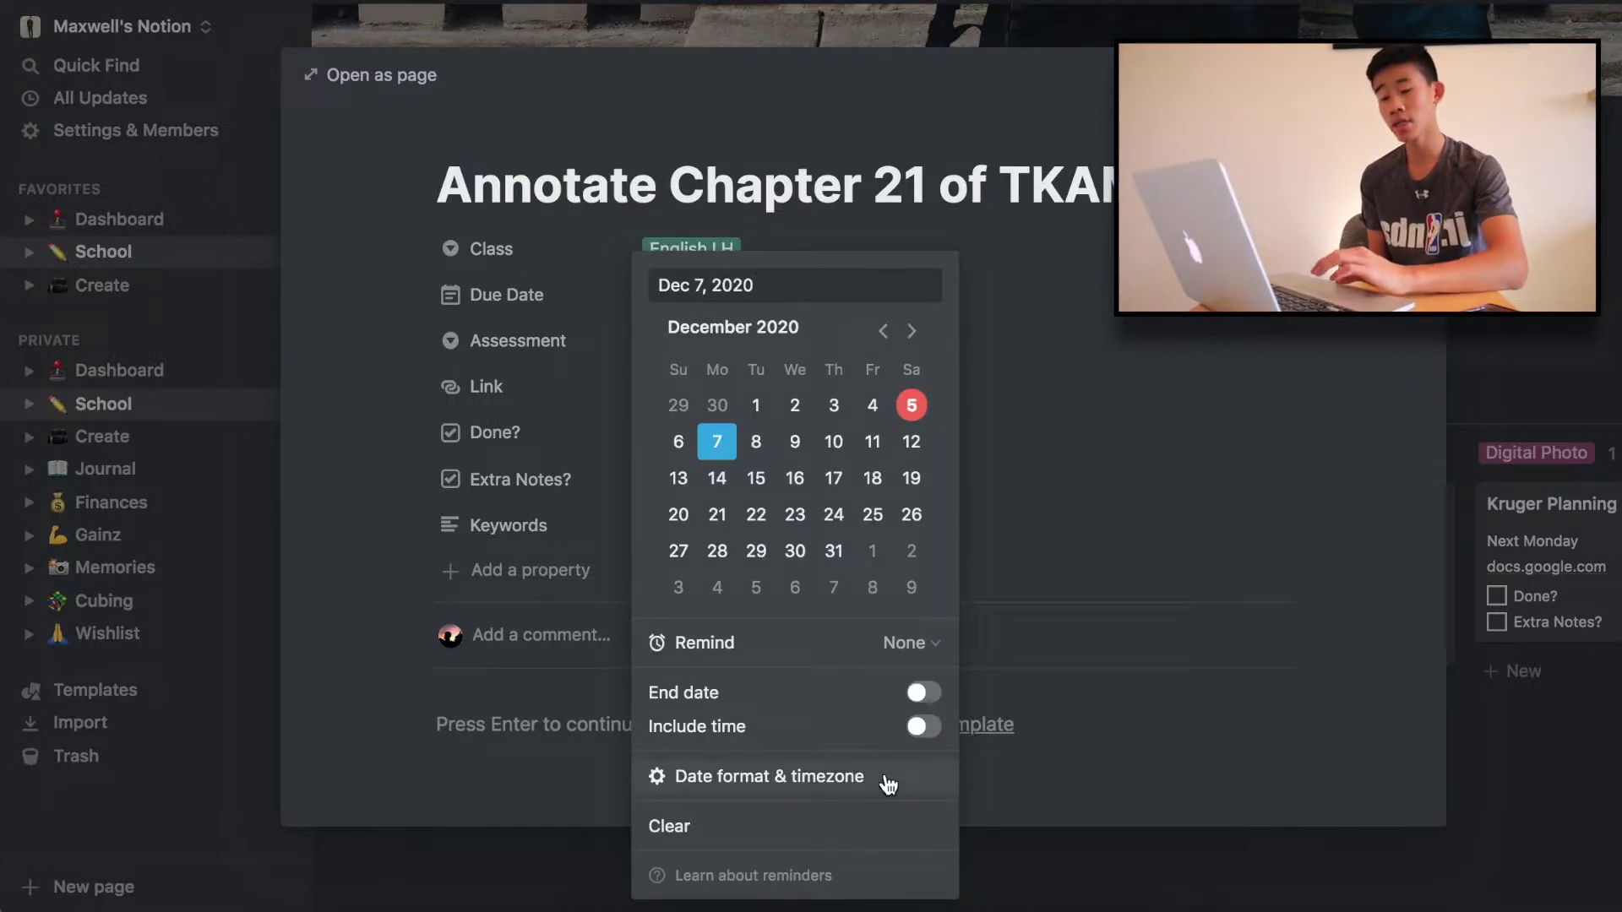
Keep the Due Date format on Relative so it reads Next Monday
mouse_move(884, 772)
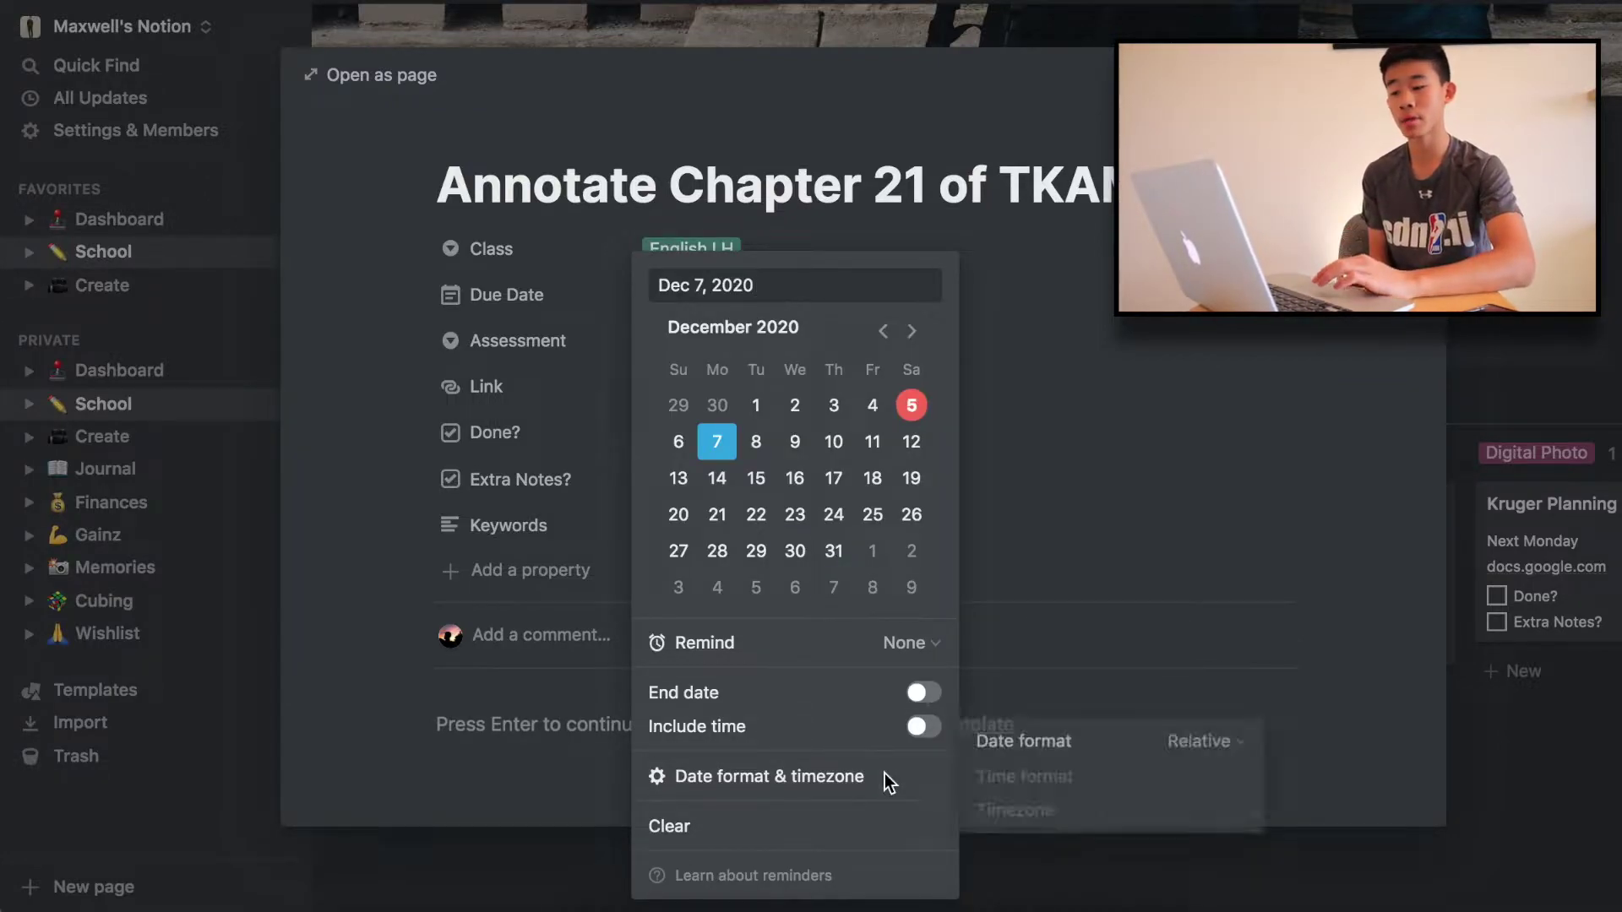
click(1231, 741)
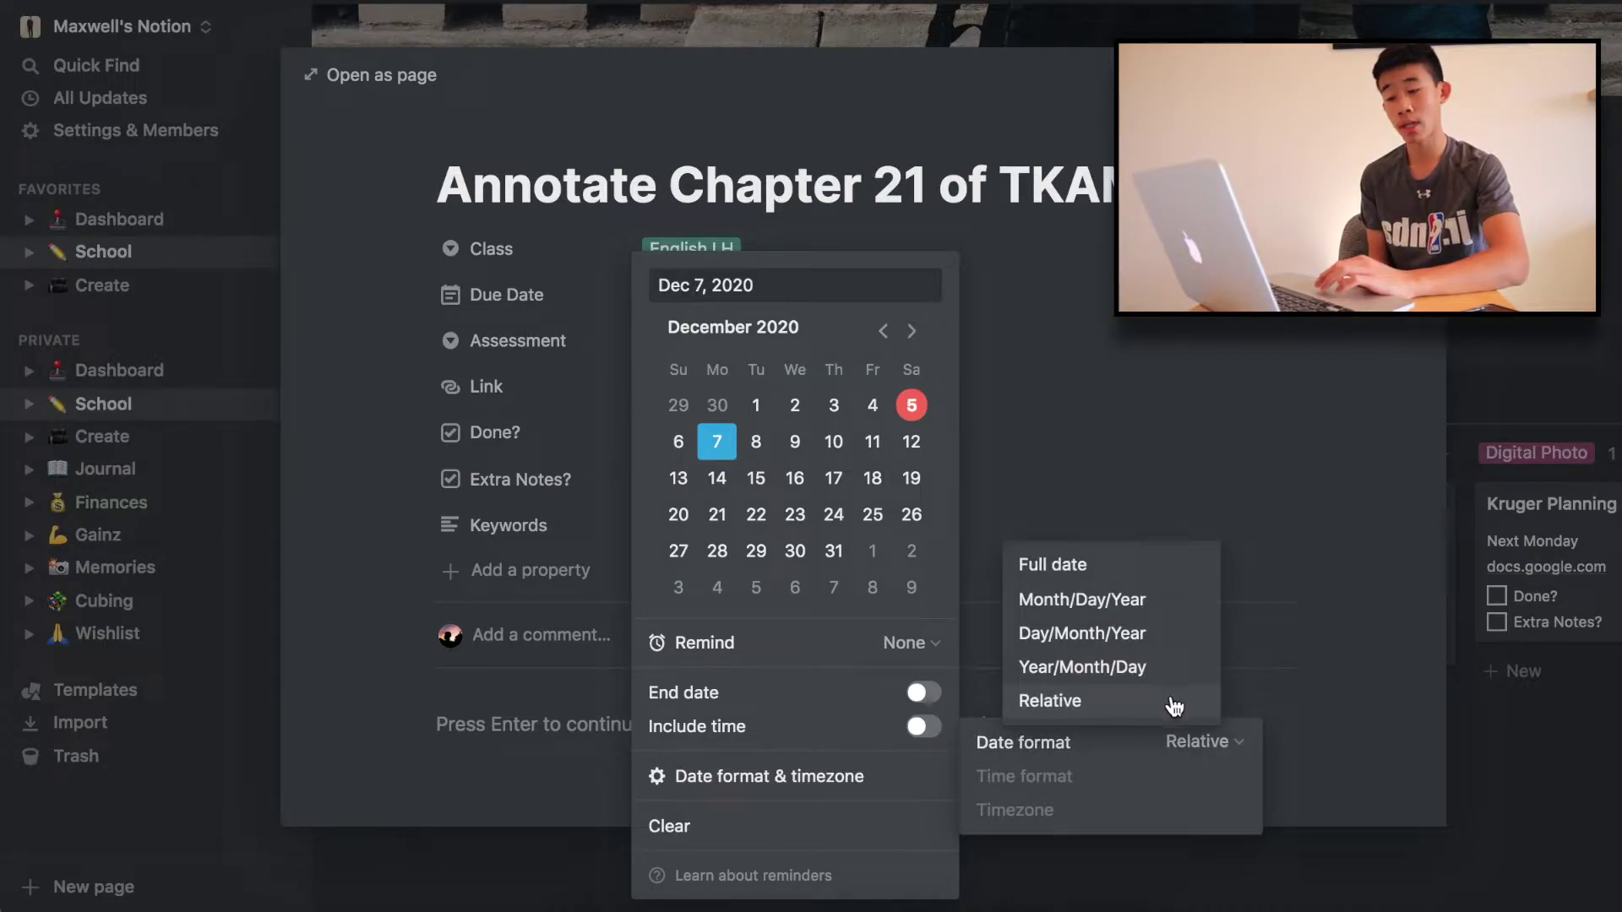
click(1226, 741)
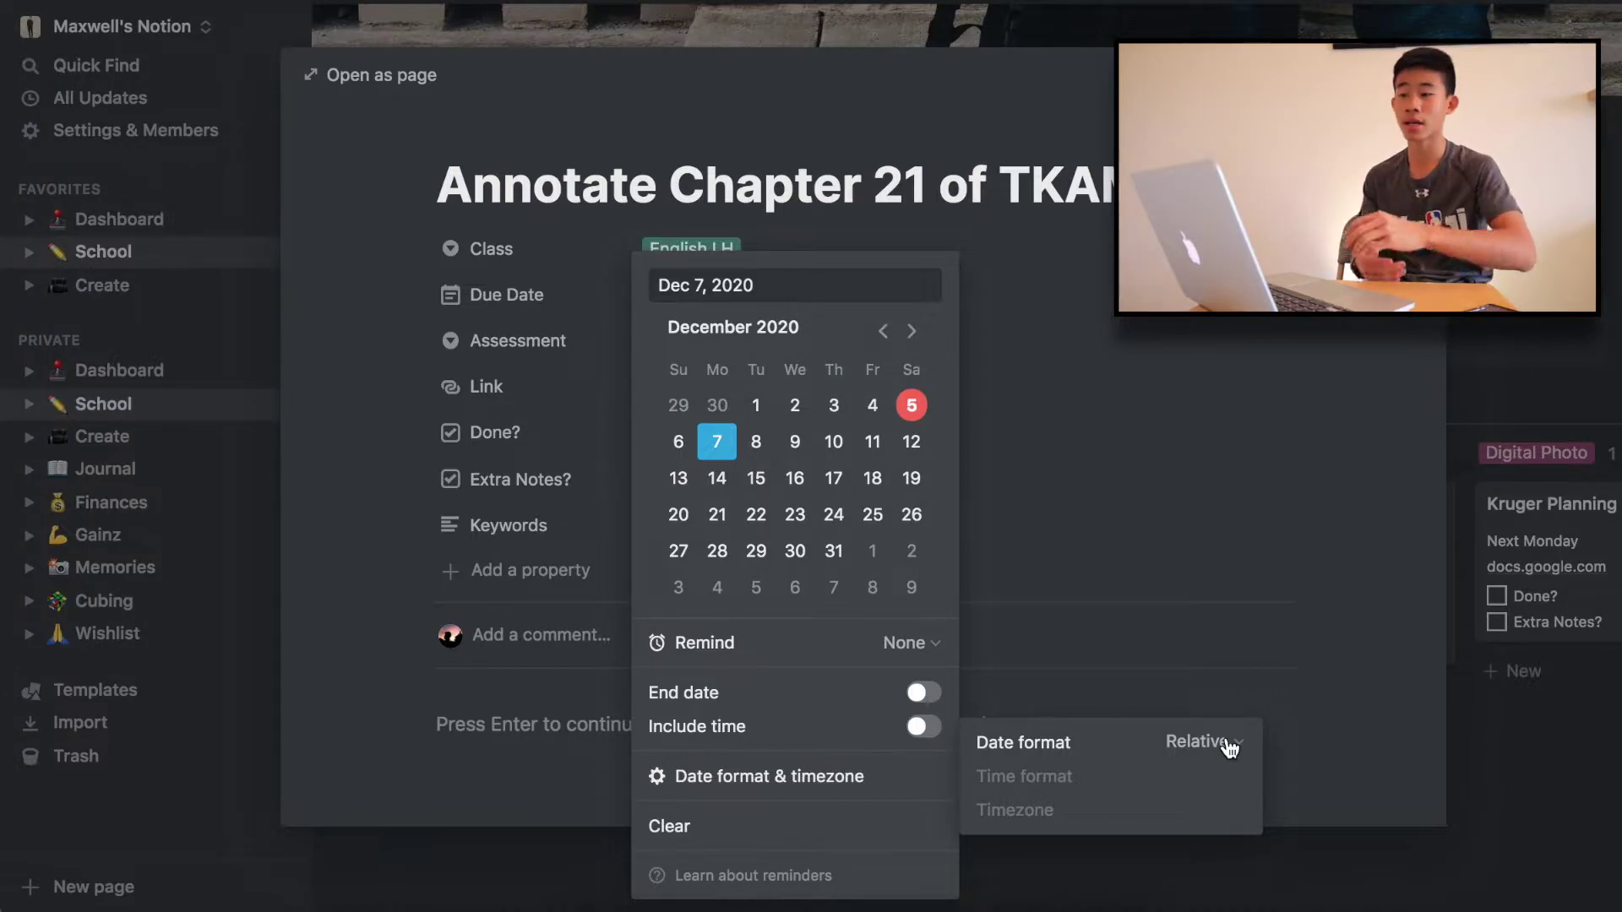
click(1057, 399)
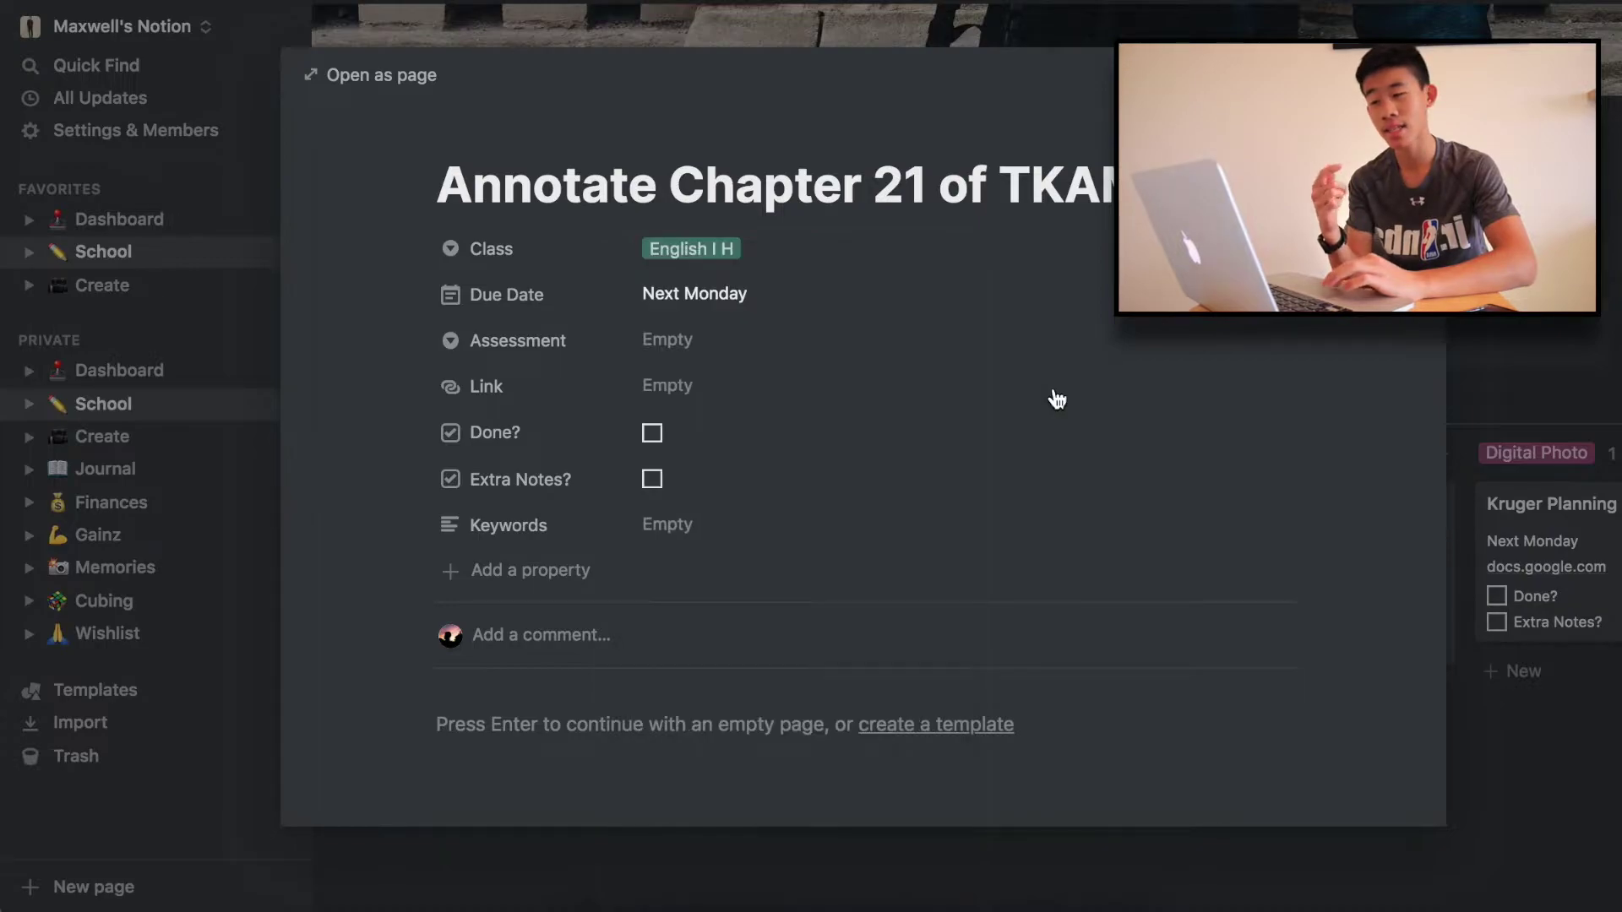
Check the Assessment and Link fields, and toggle Done? on and back off
click(707, 341)
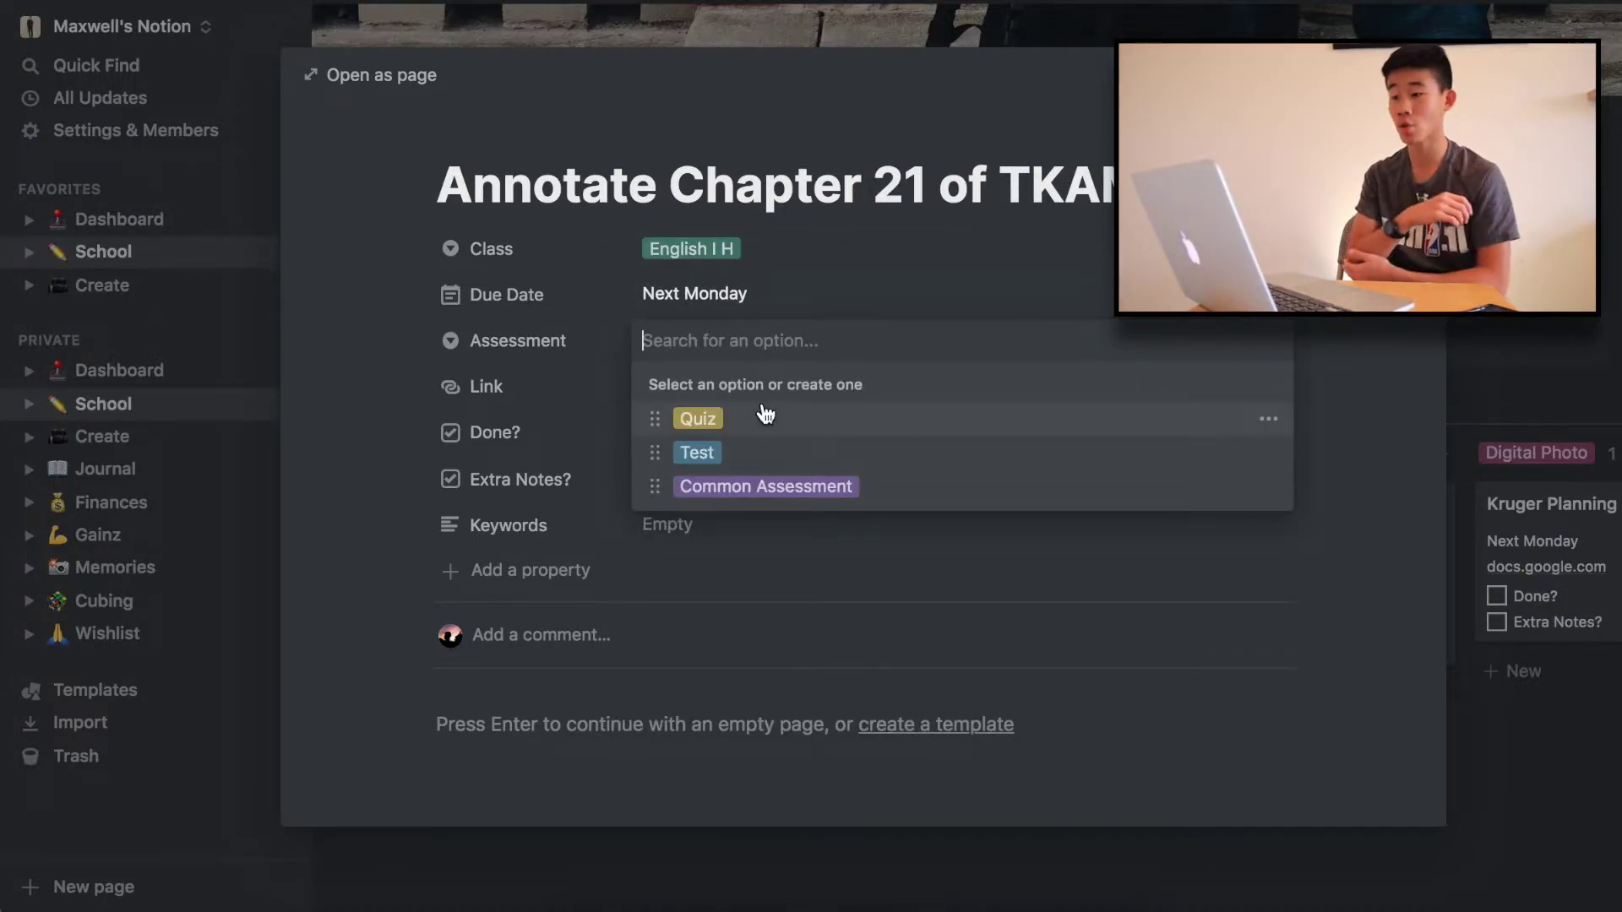
click(698, 376)
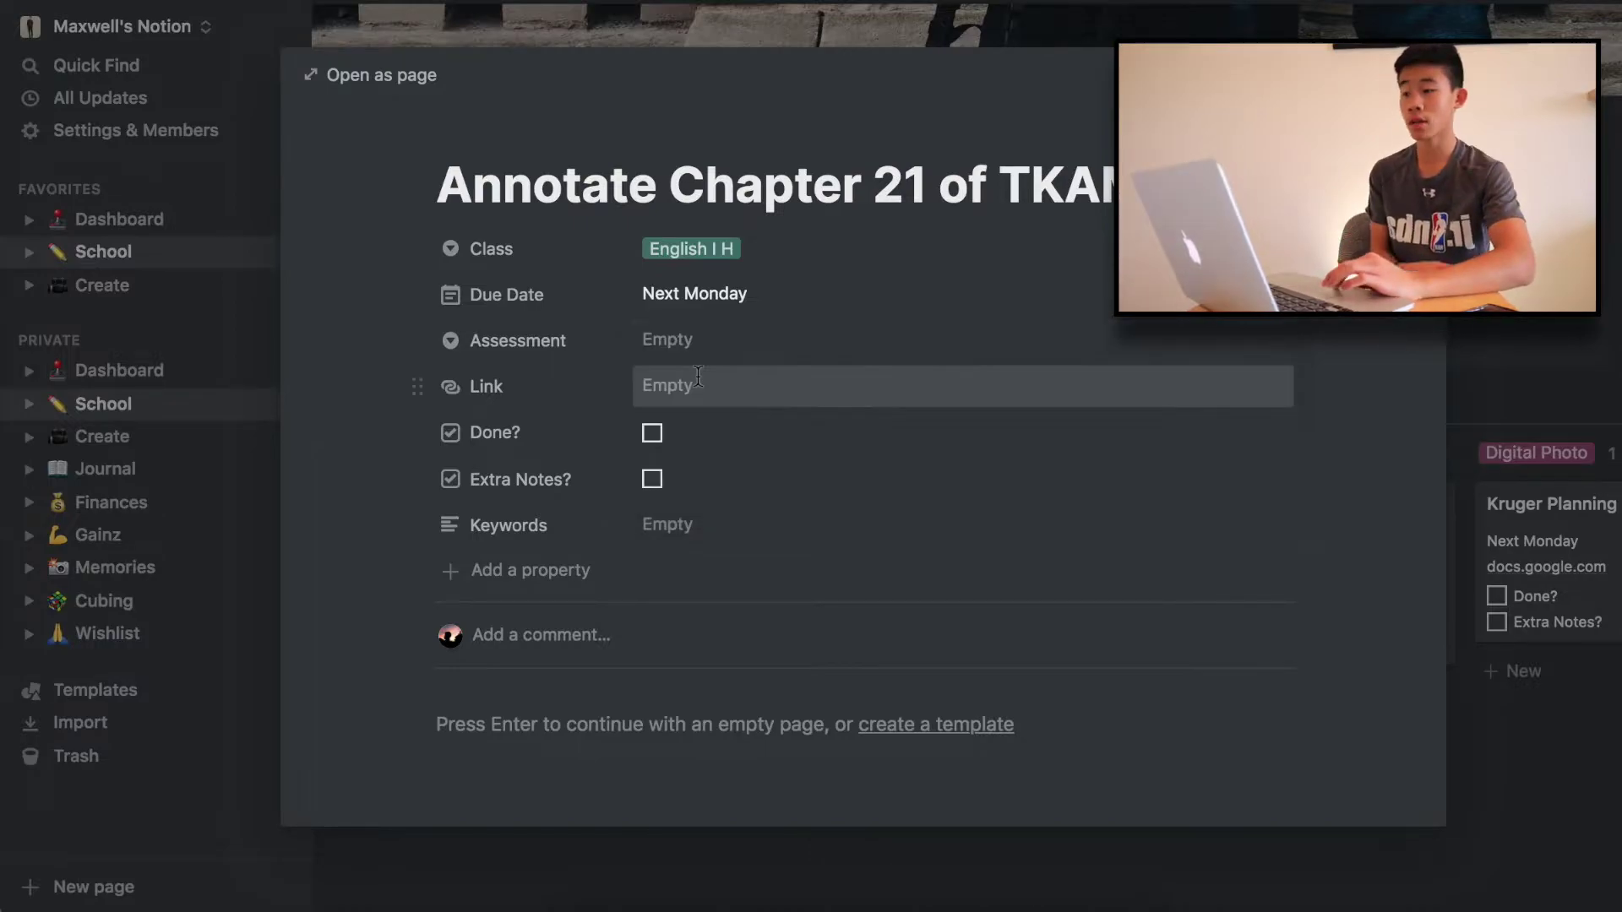
key(Escape)
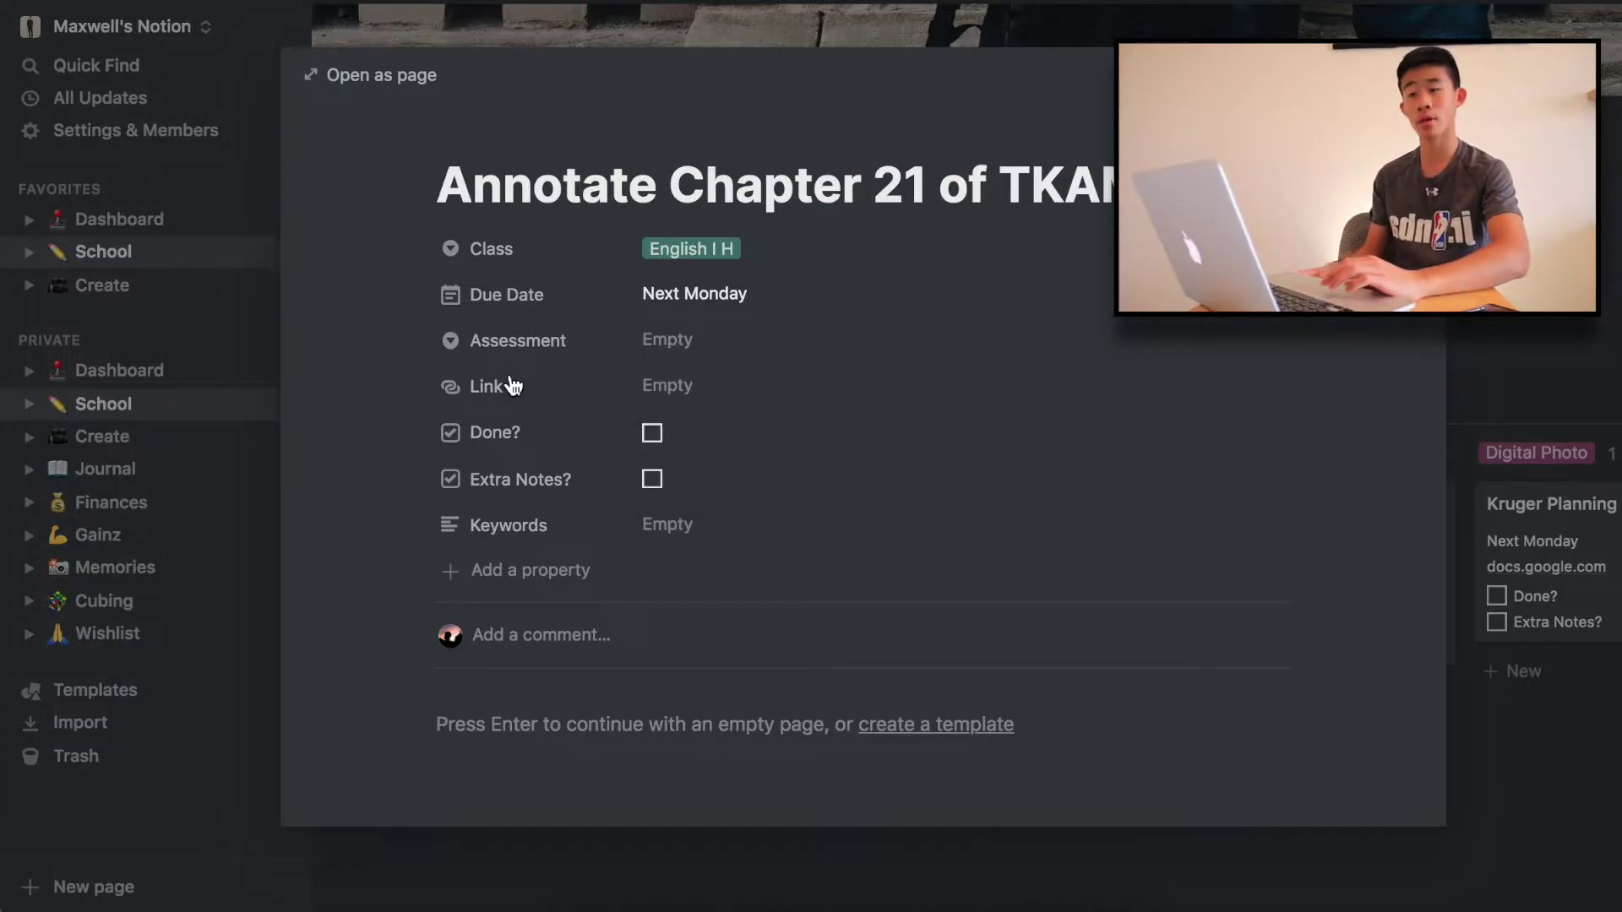
click(653, 433)
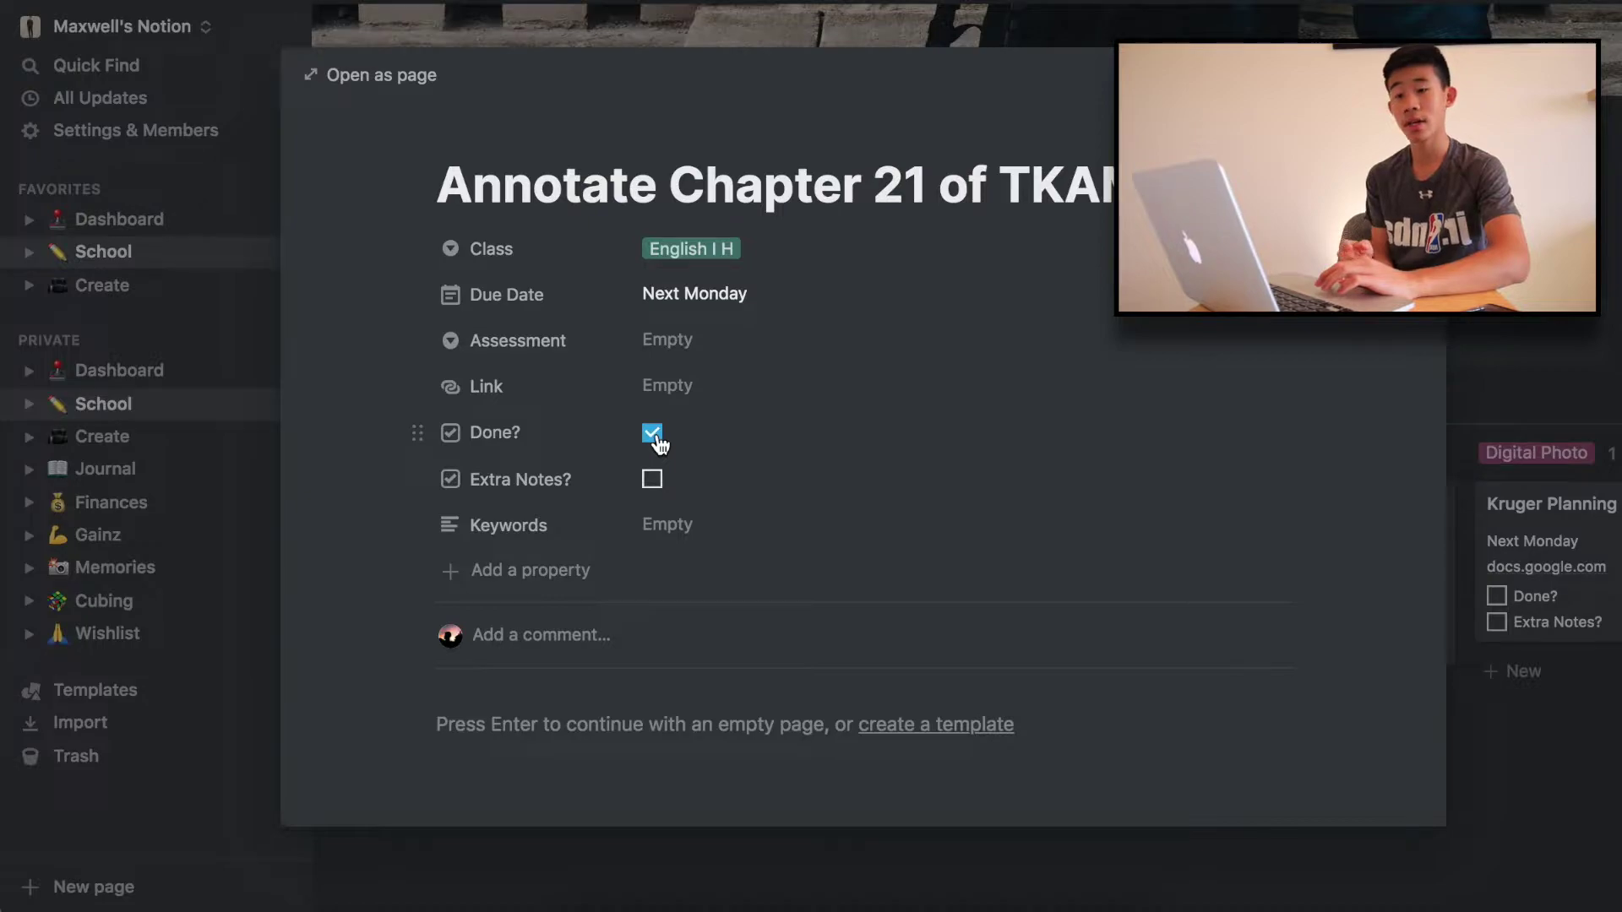
click(654, 435)
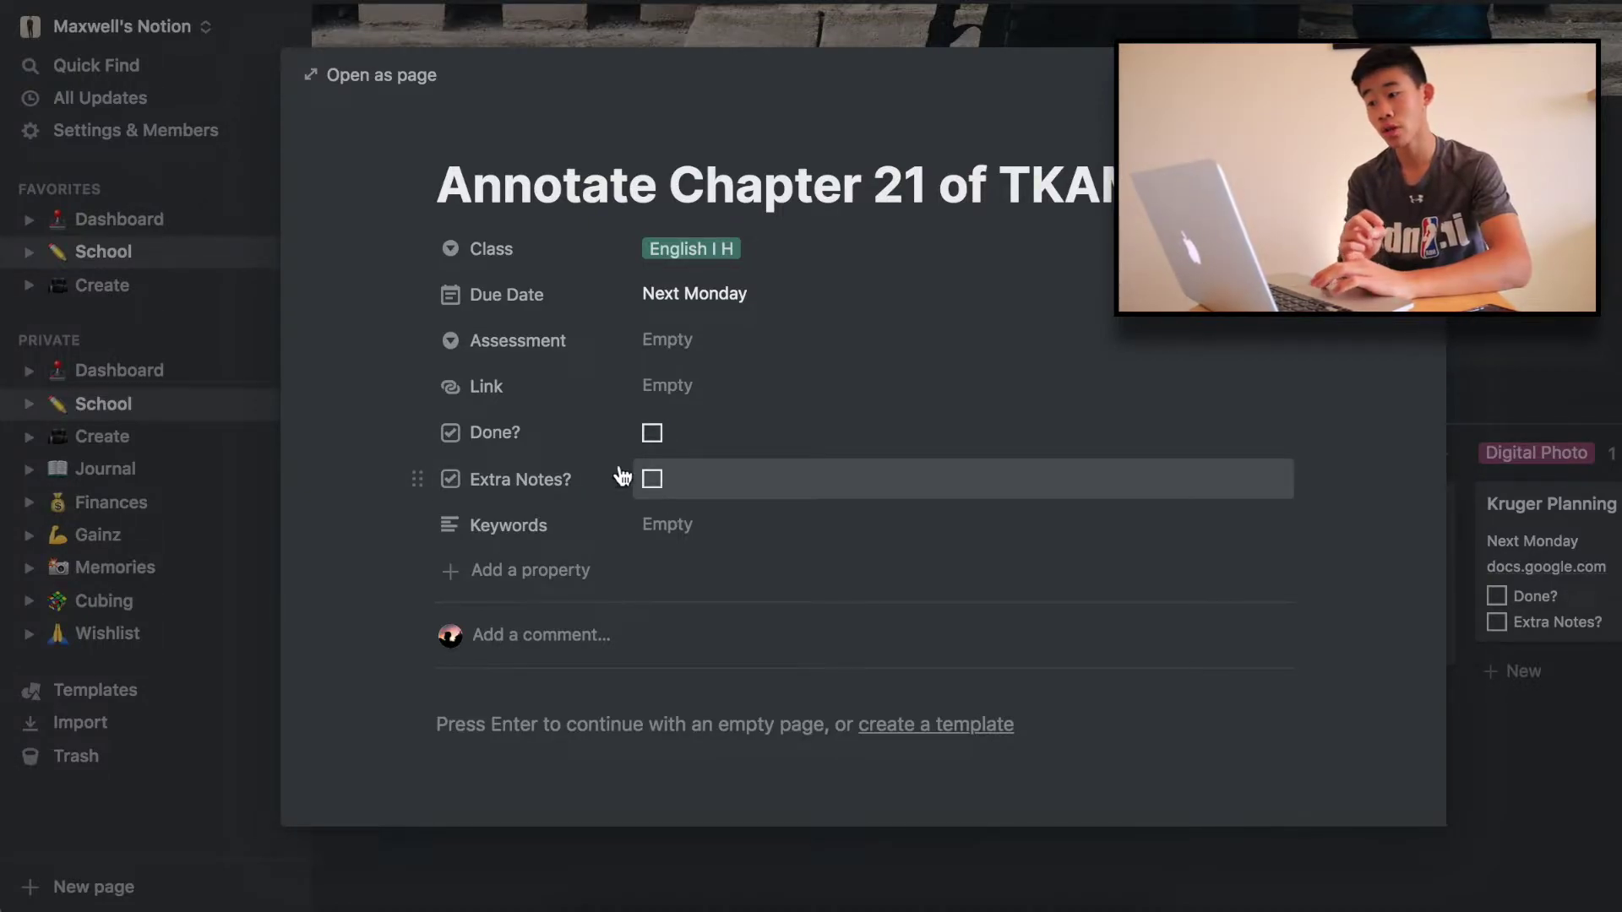
Type the note 'Jem and Scout are amused by Atticus's words'; order properties Keywords, Extra Notes?, Done?
click(607, 712)
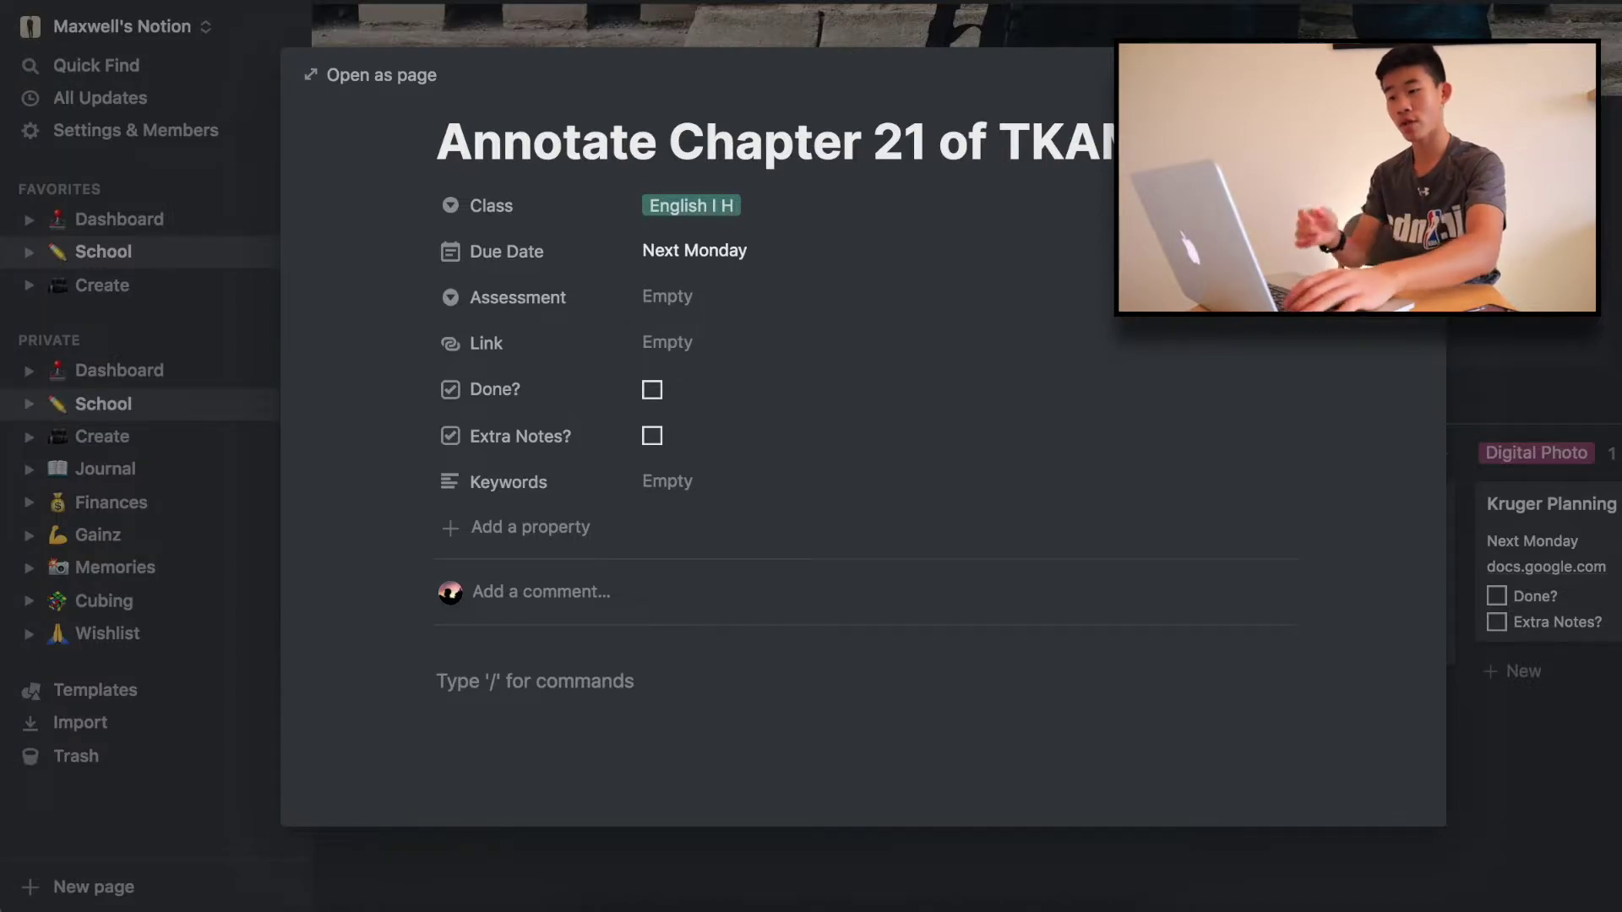
text(- )
text(Jem and Scout ar)
text(e amused by Atticus's words)
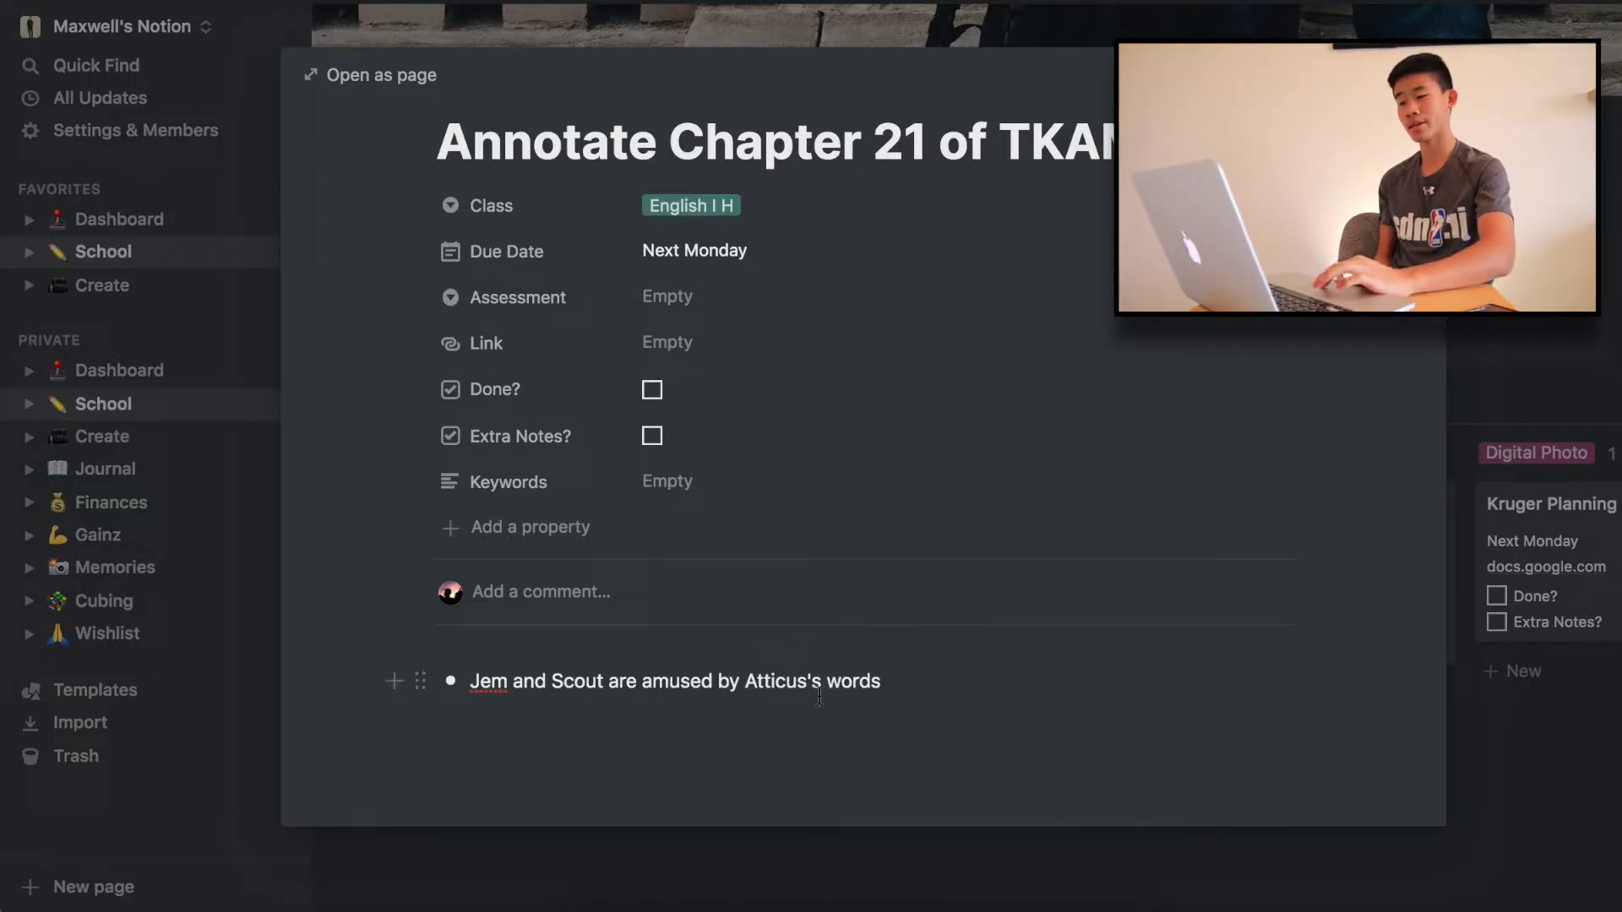
click(707, 482)
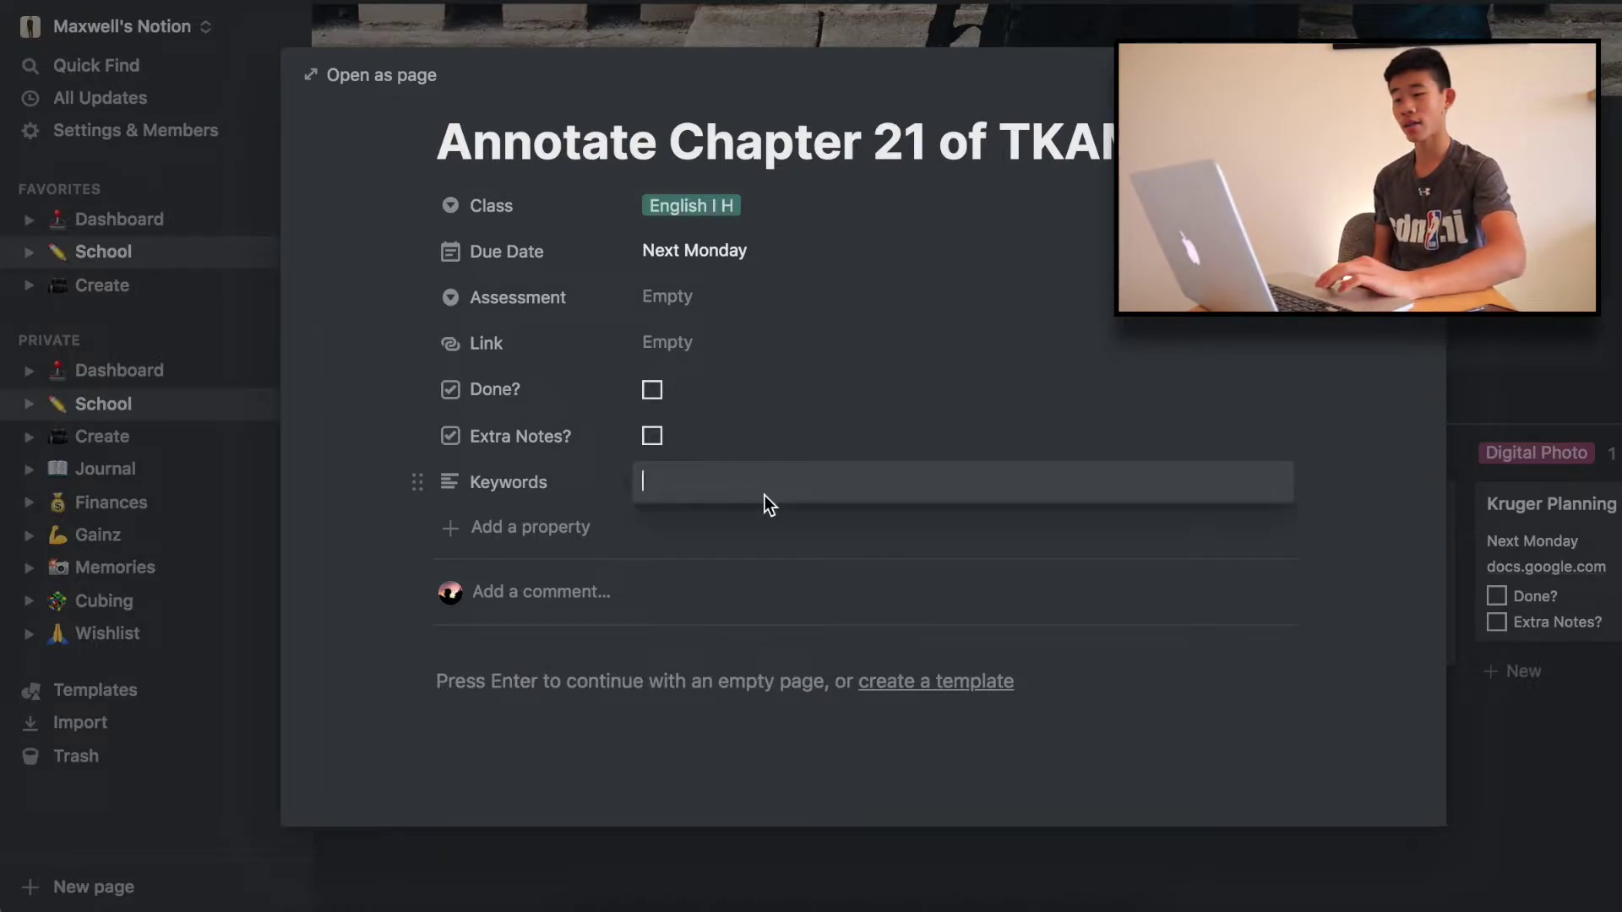
click(784, 558)
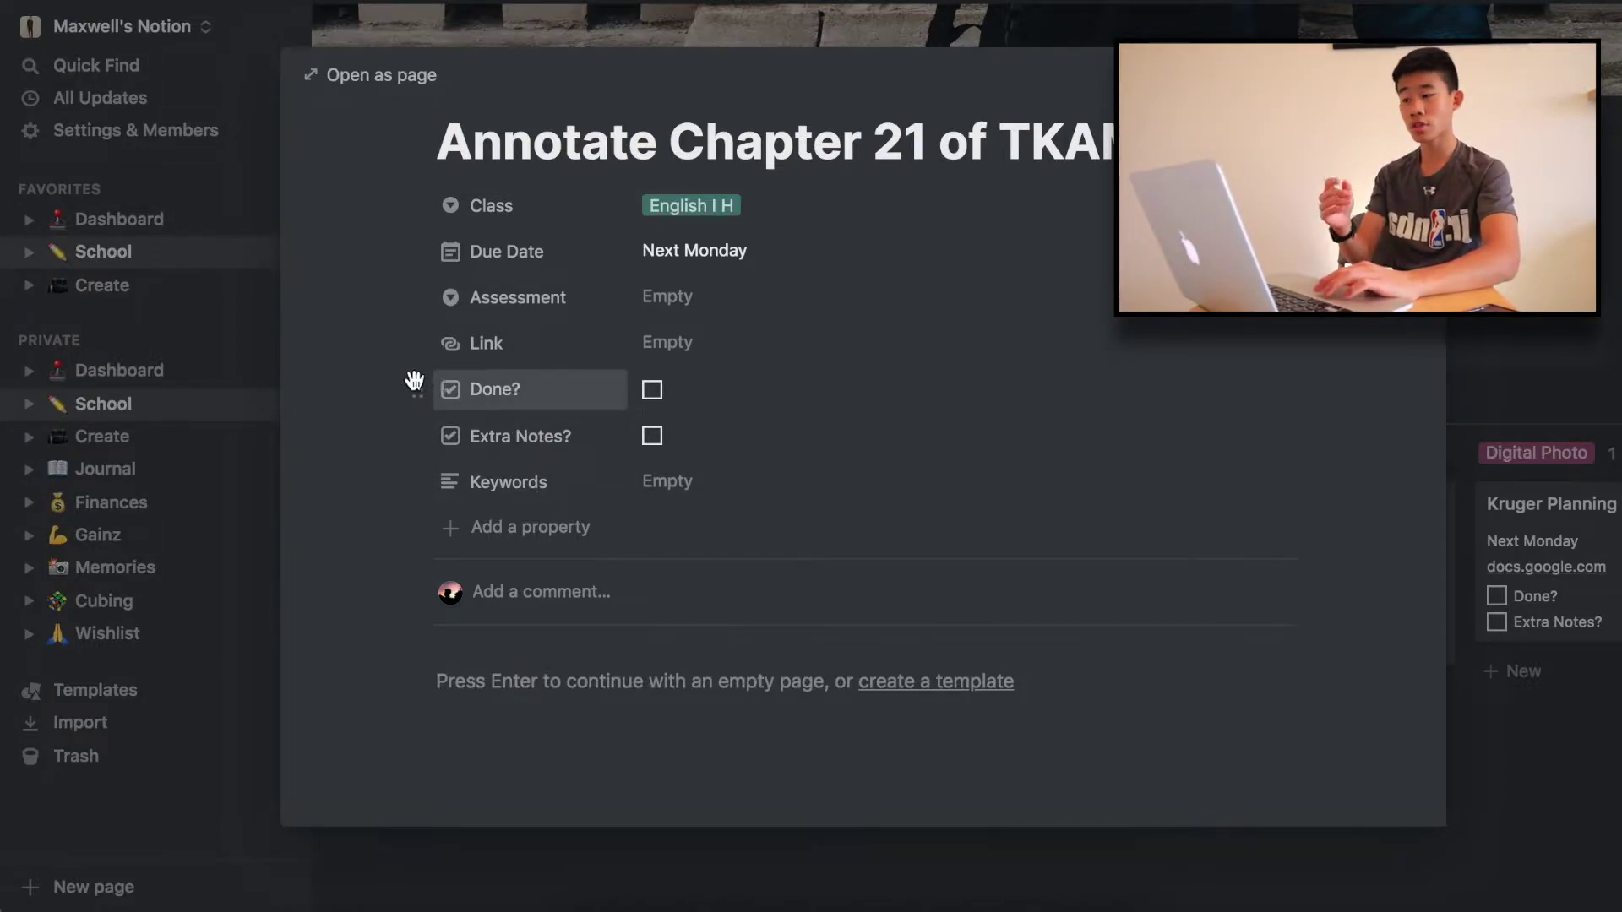
drag(416, 384, 424, 479)
drag(419, 390, 419, 427)
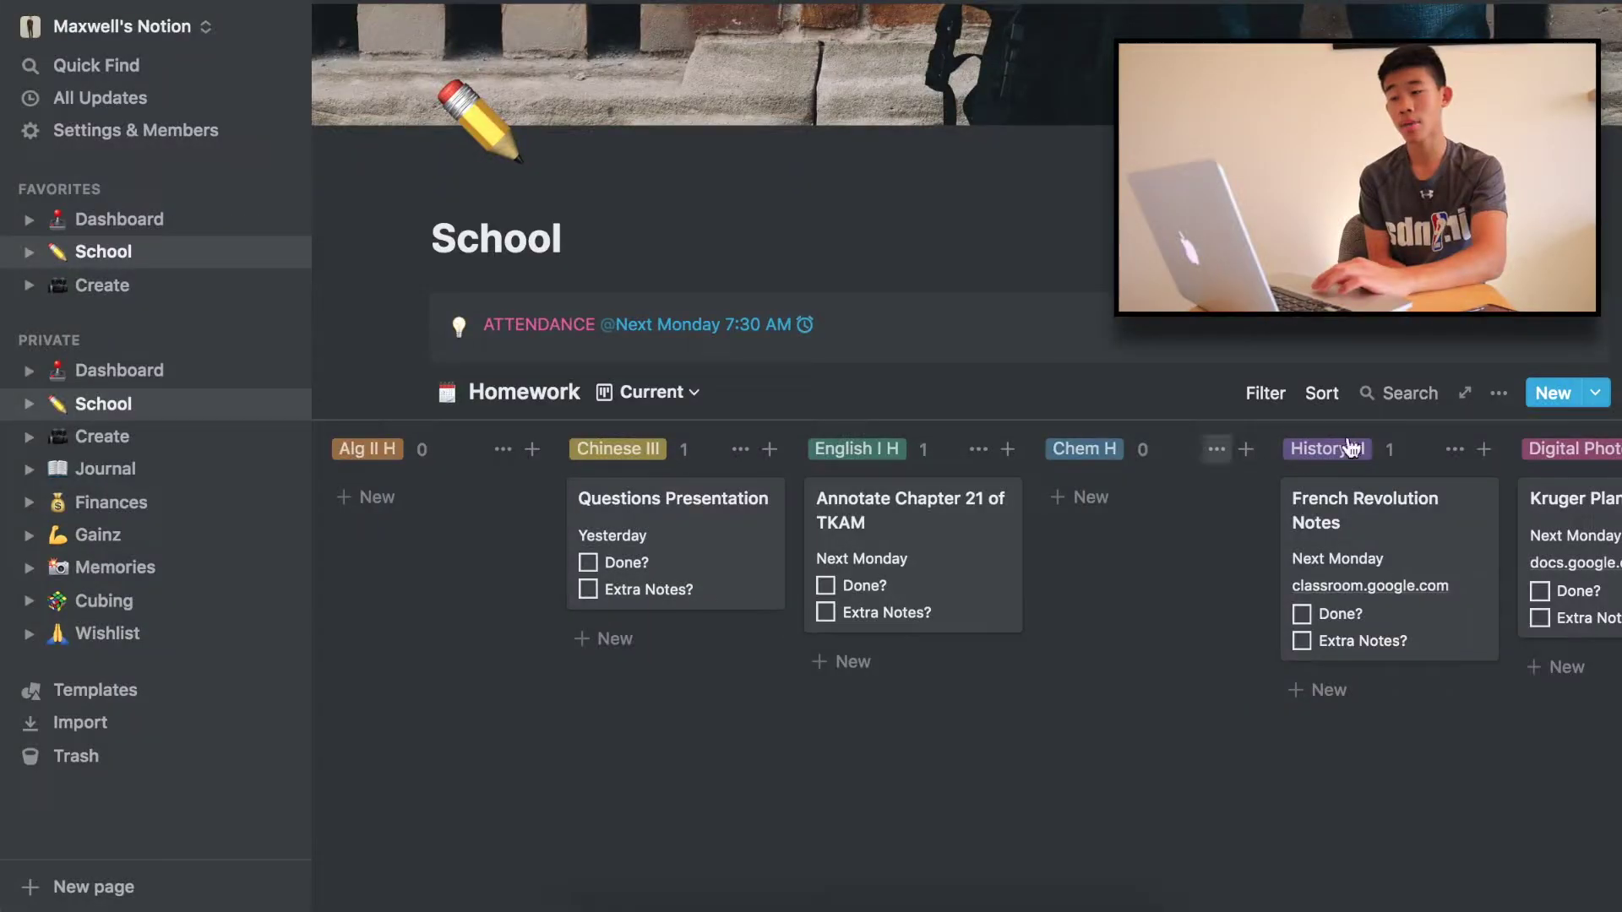
click(680, 397)
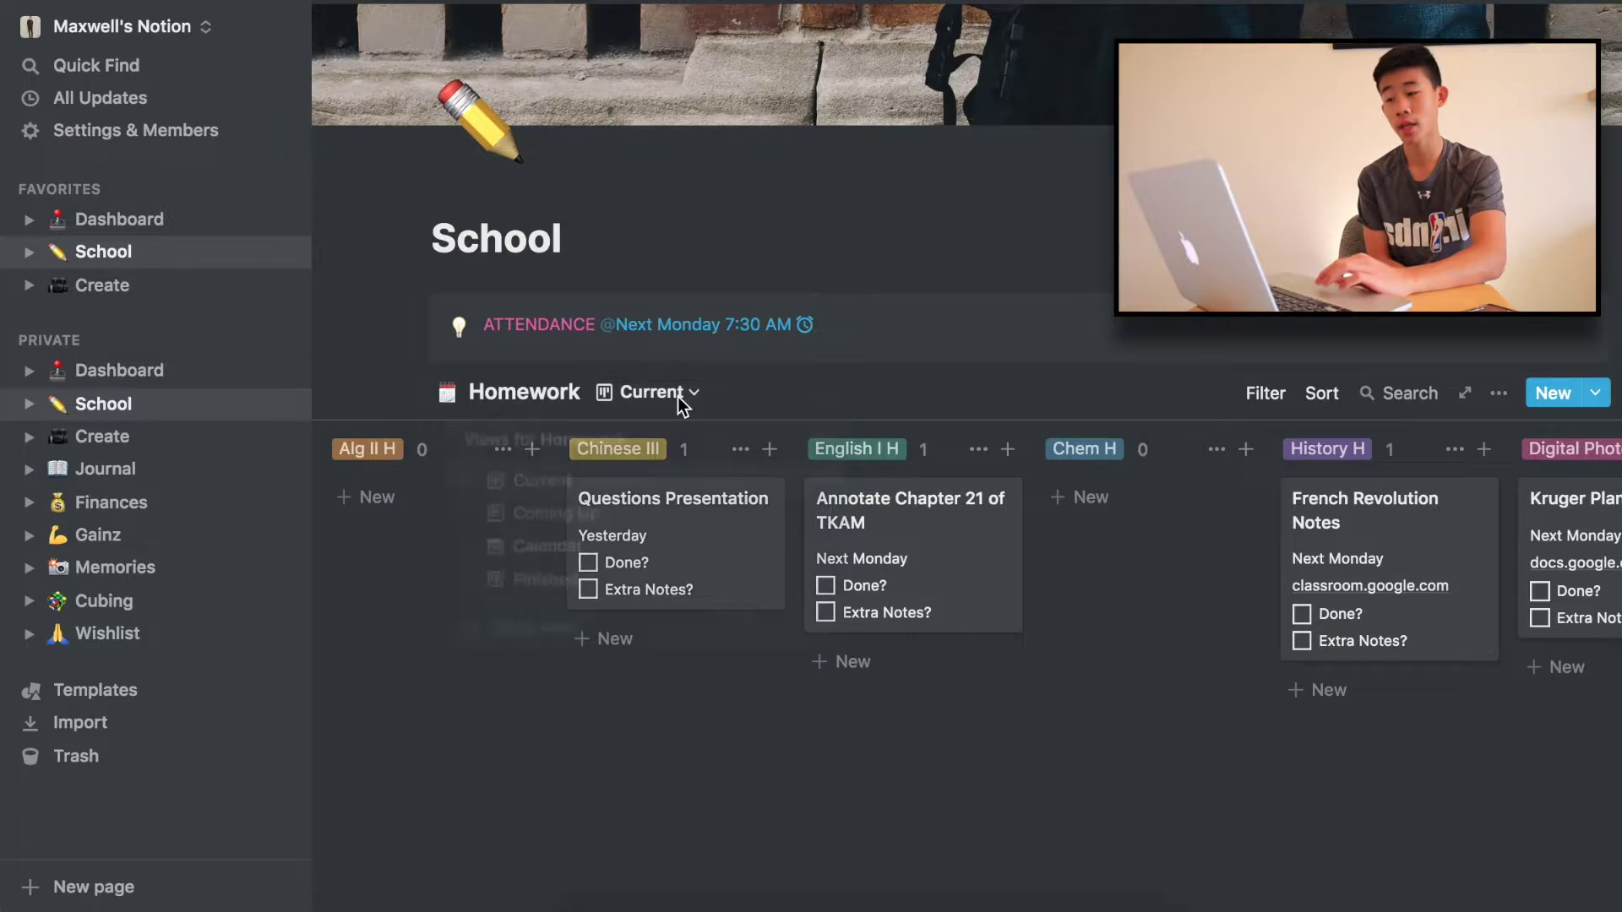
click(608, 586)
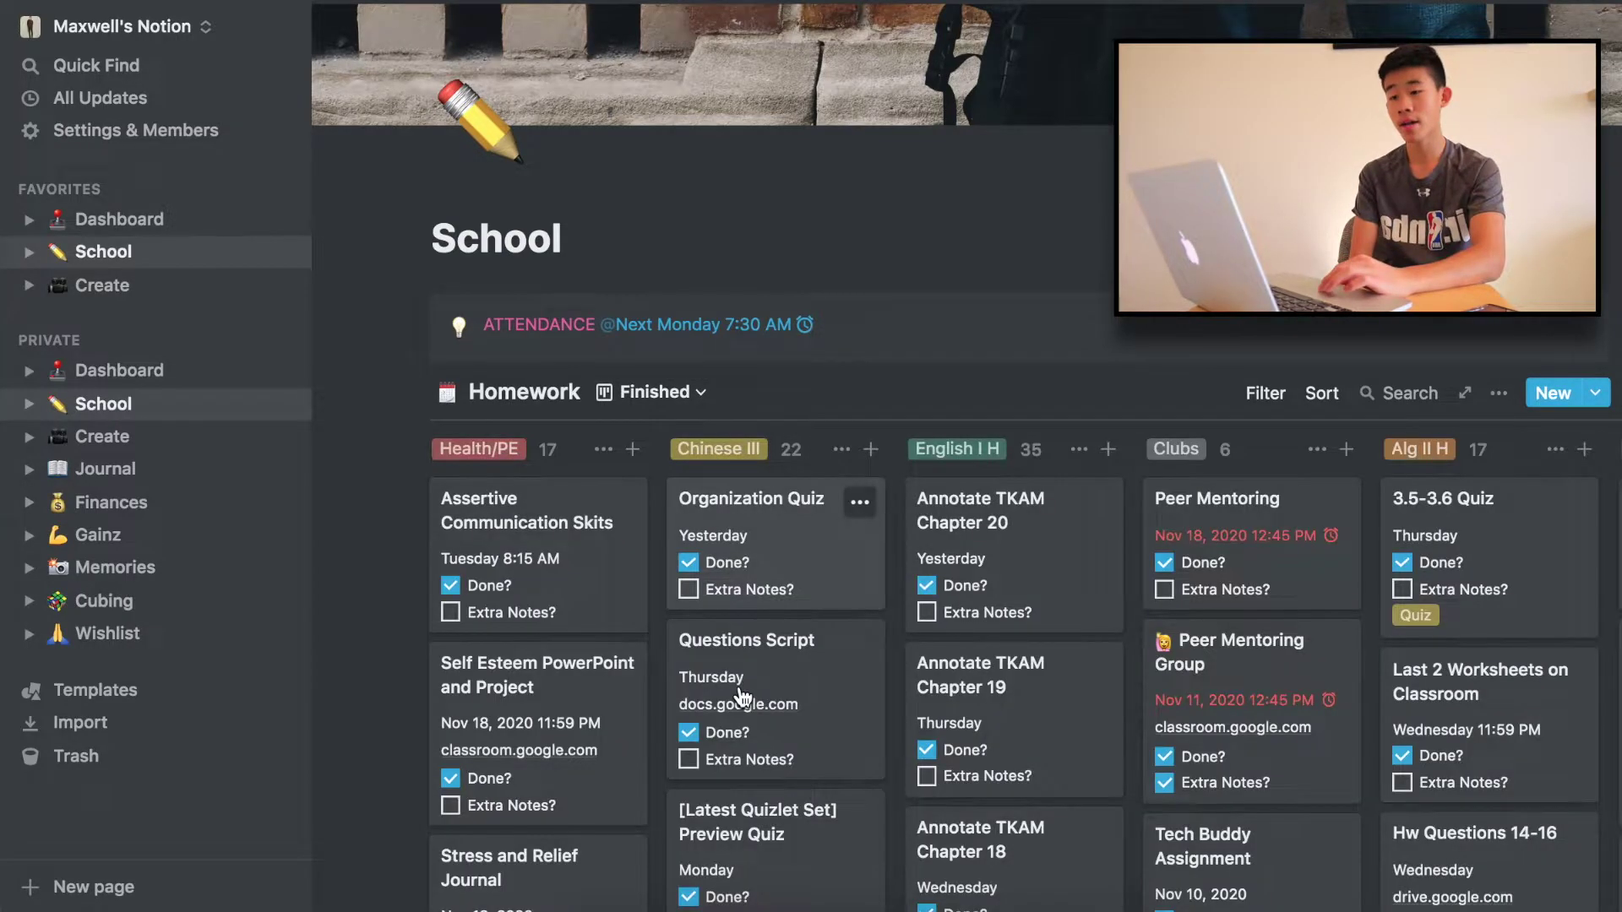
scroll(741, 676, down, 2)
scroll(742, 694, down, 2)
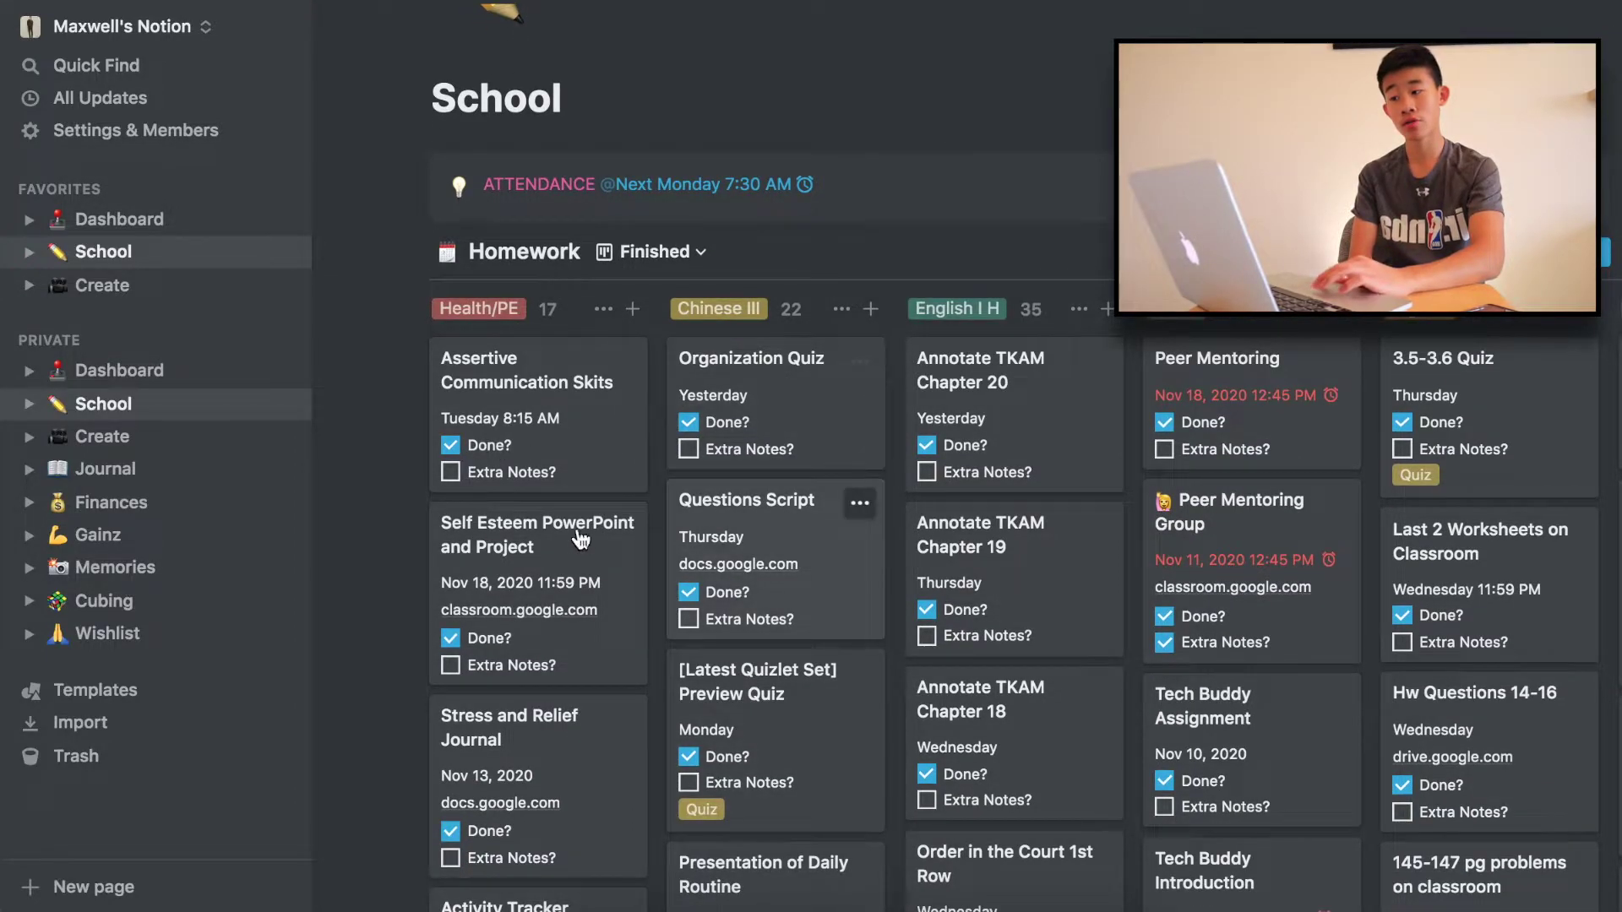
scroll(800, 517, down, 20)
scroll(799, 517, down, 8)
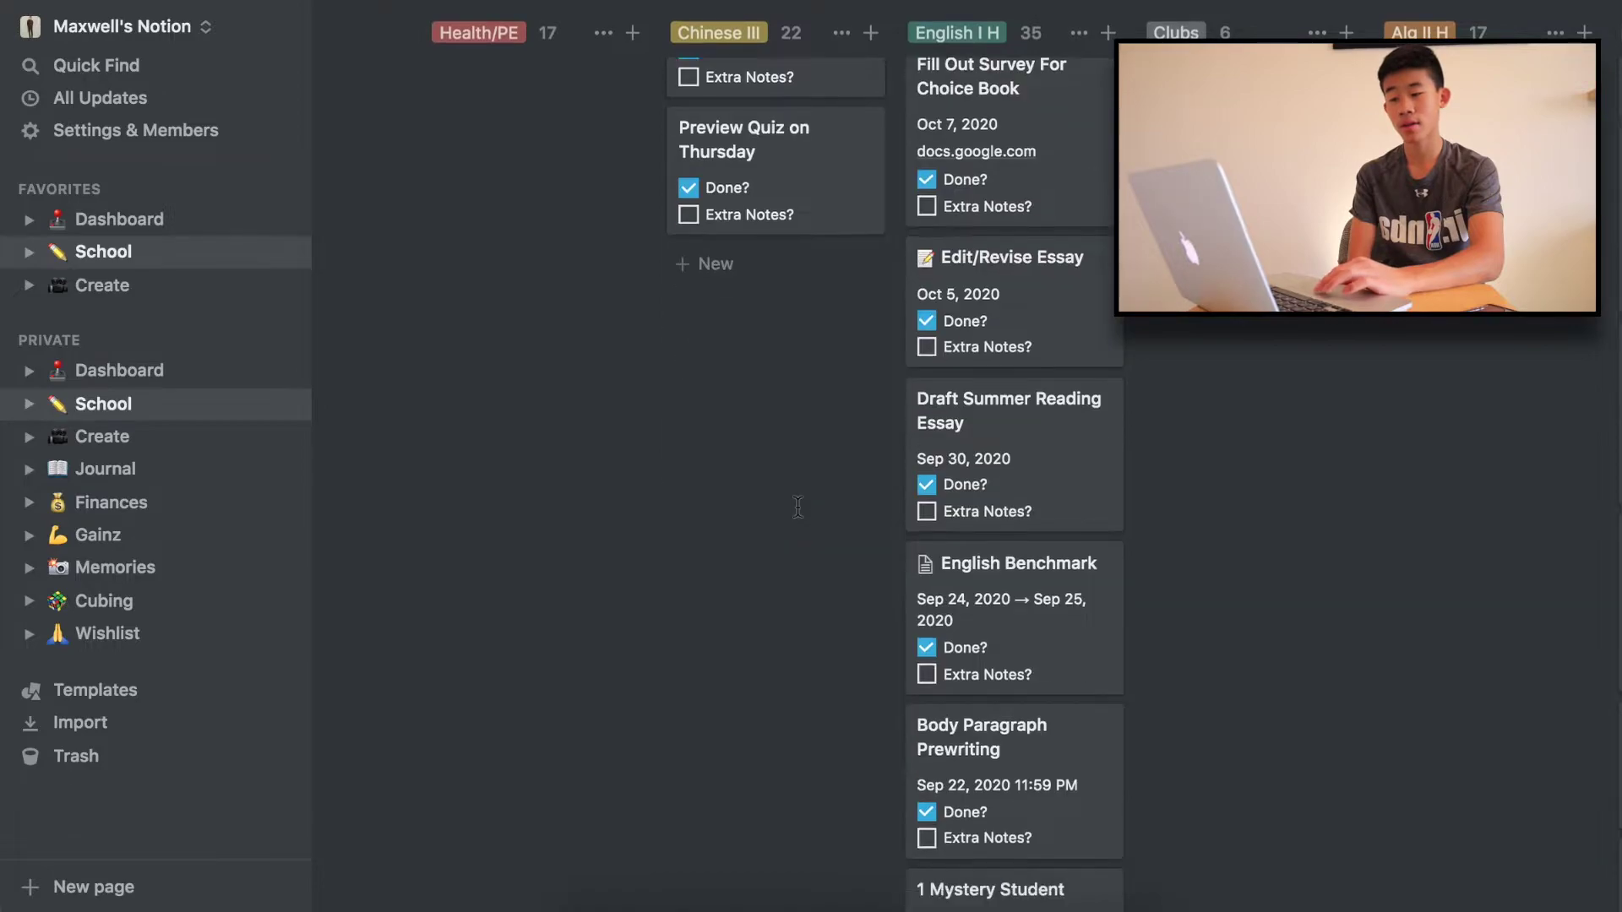
scroll(800, 517, up, 20)
scroll(800, 517, up, 10)
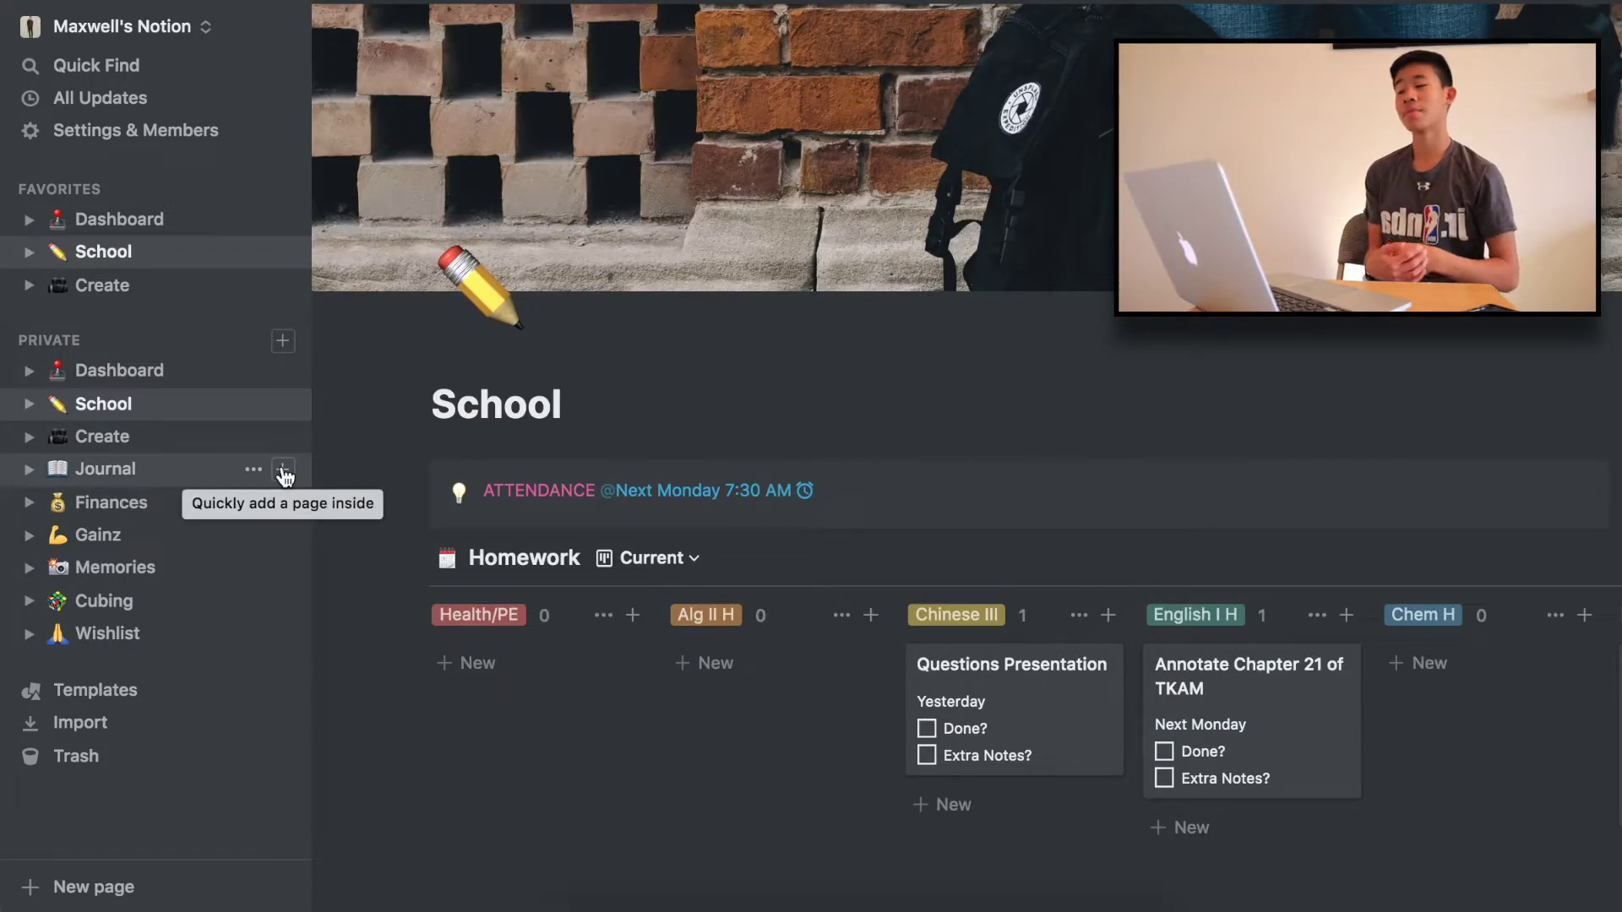
click(127, 436)
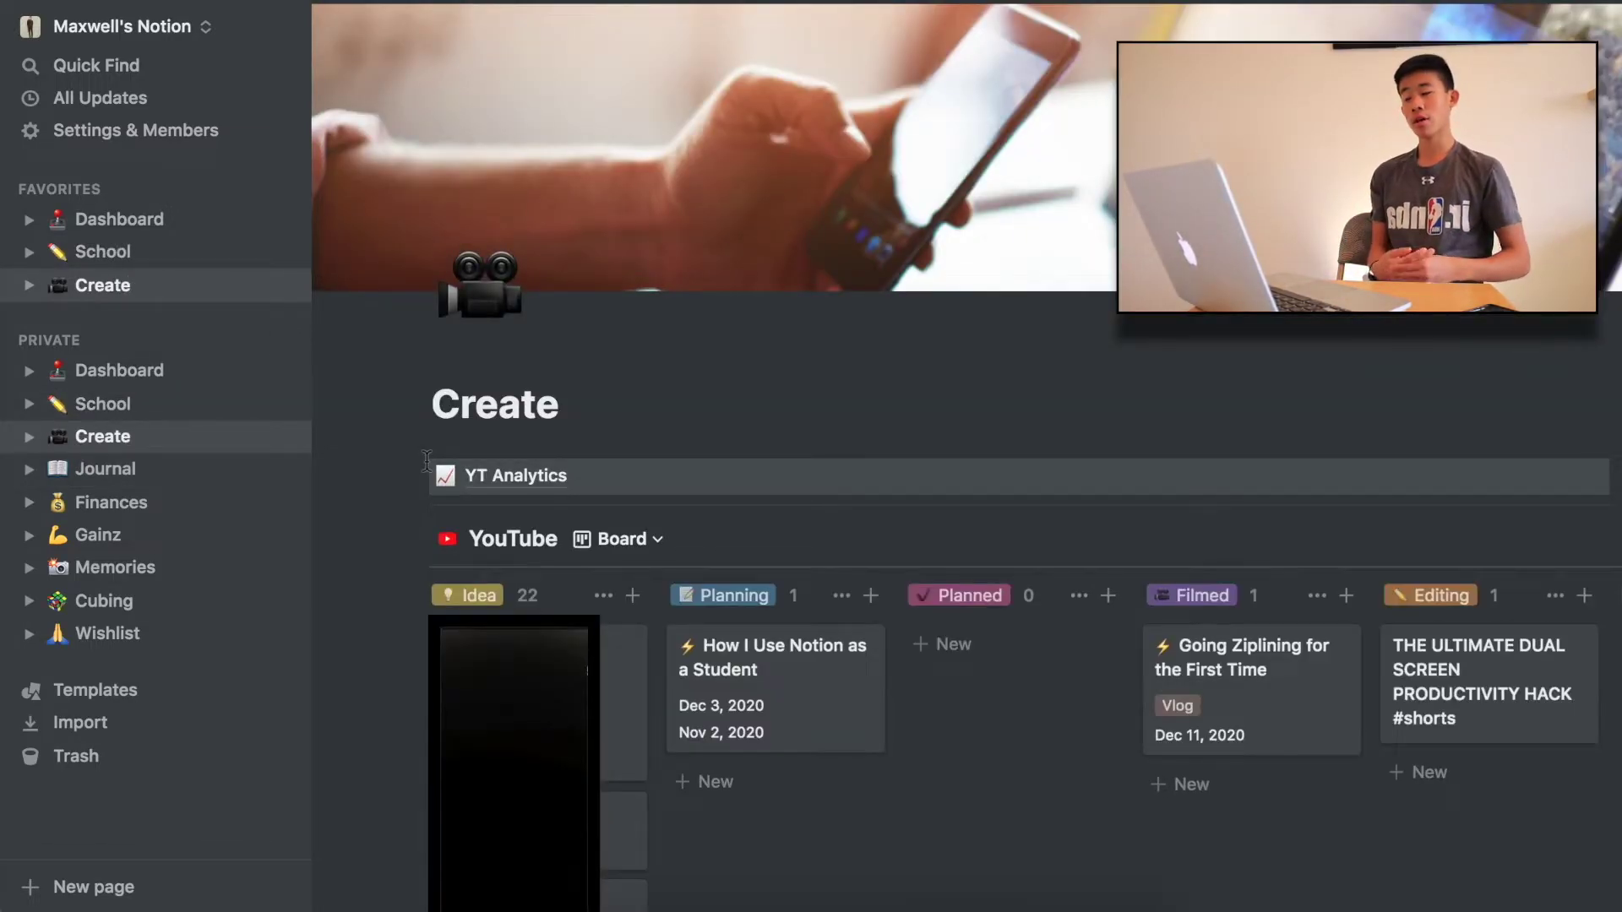
Open the How I Use Notion as a Student card and set Film to Nov 5, 2020
scroll(960, 646, down, 15)
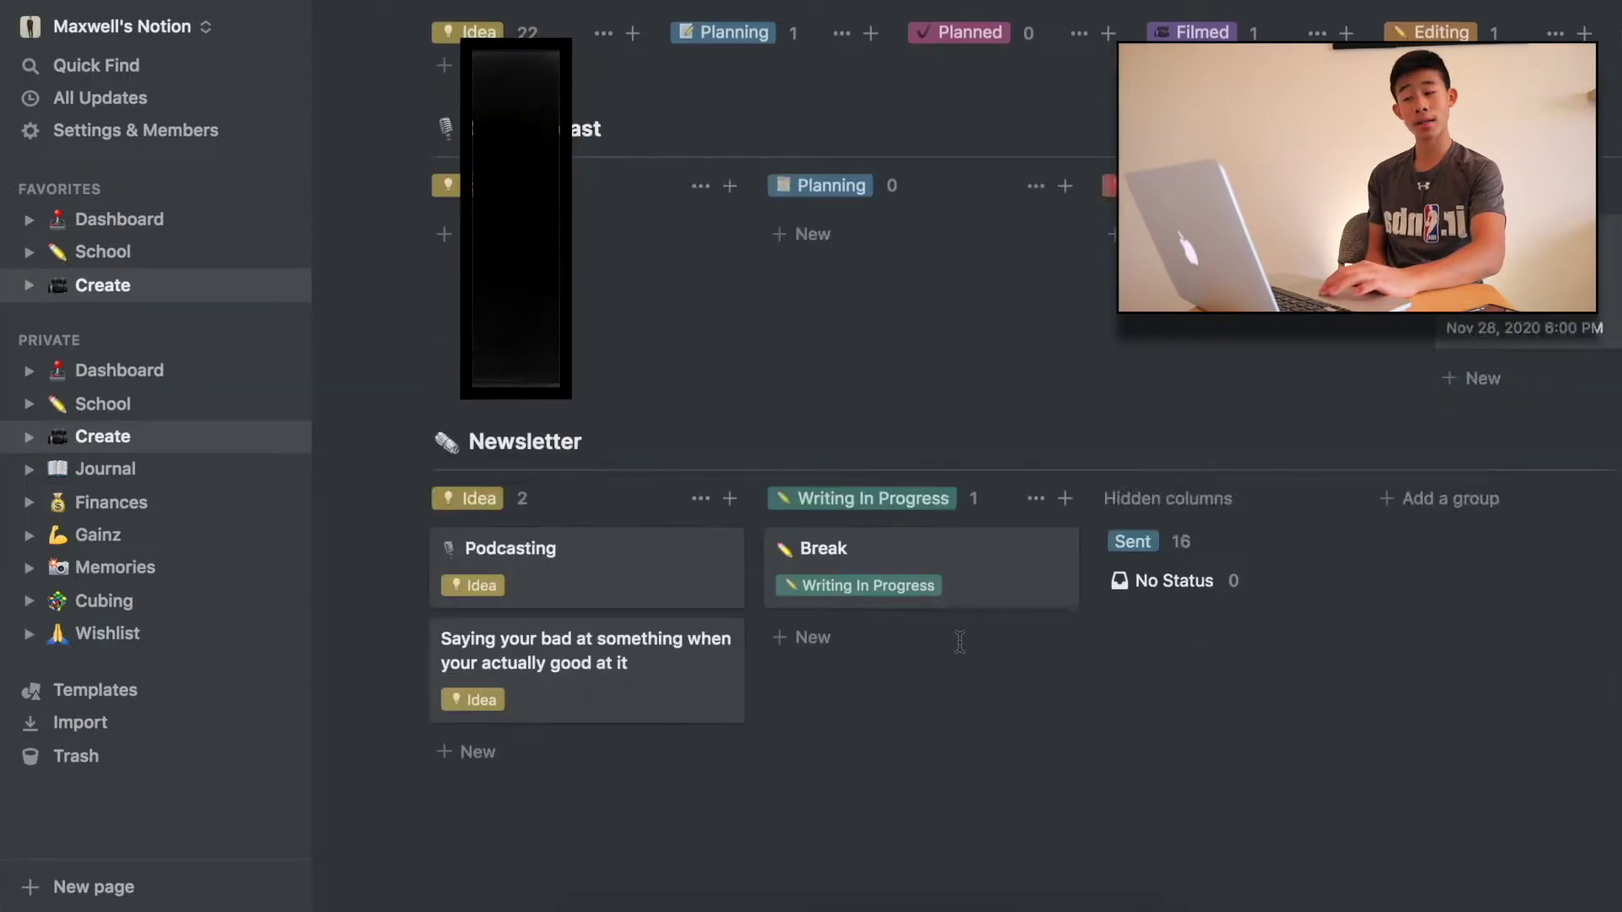
scroll(959, 641, up, 15)
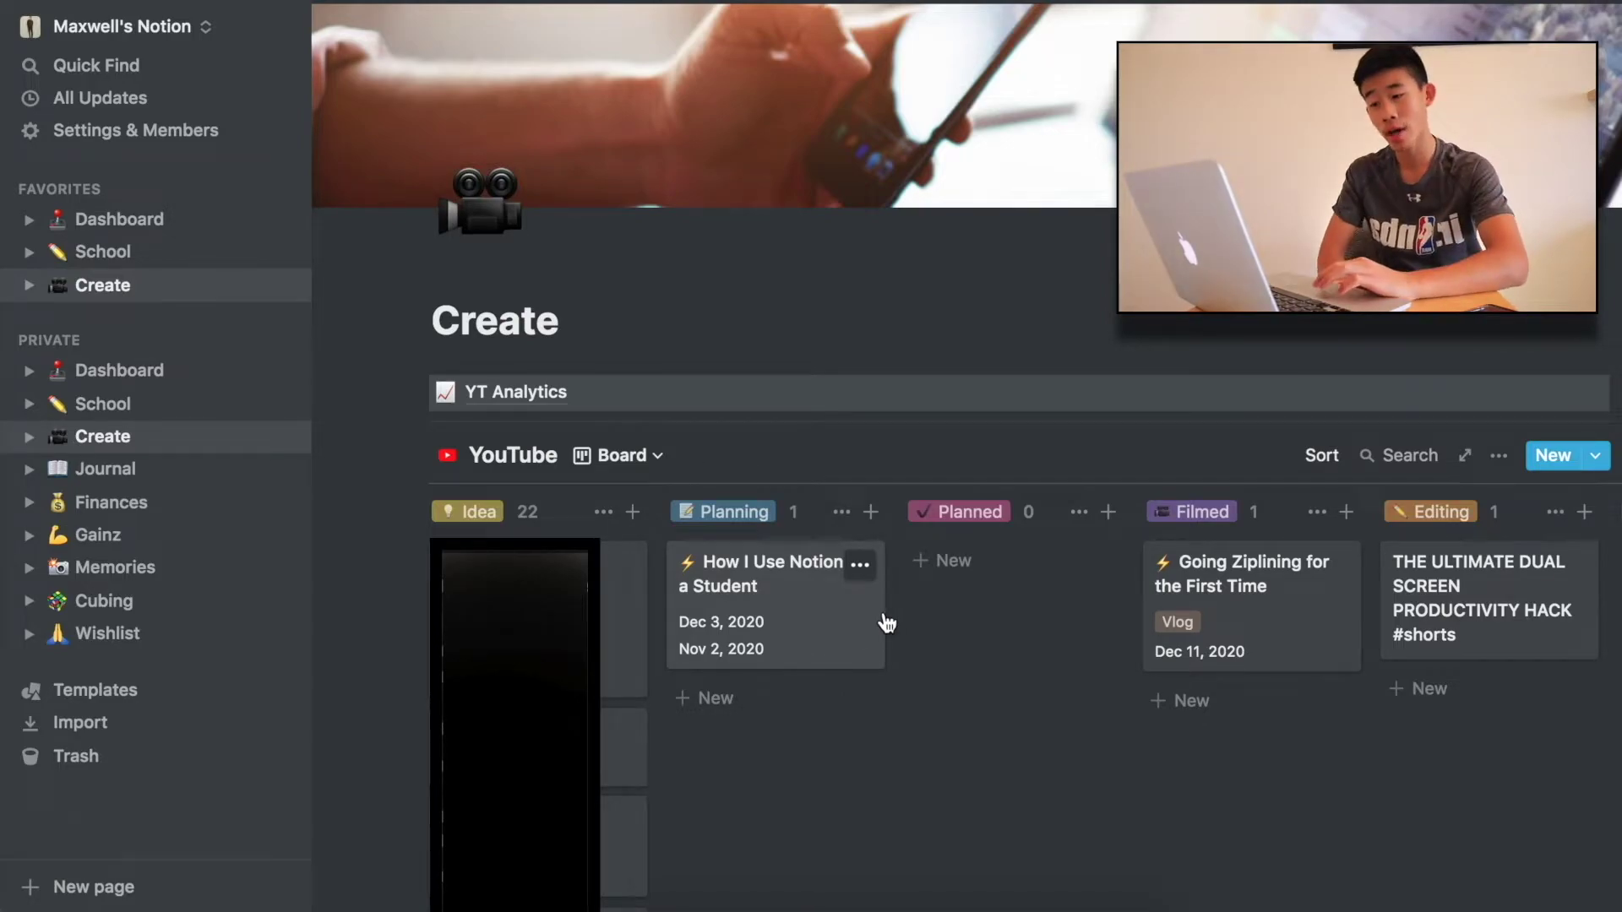
click(808, 613)
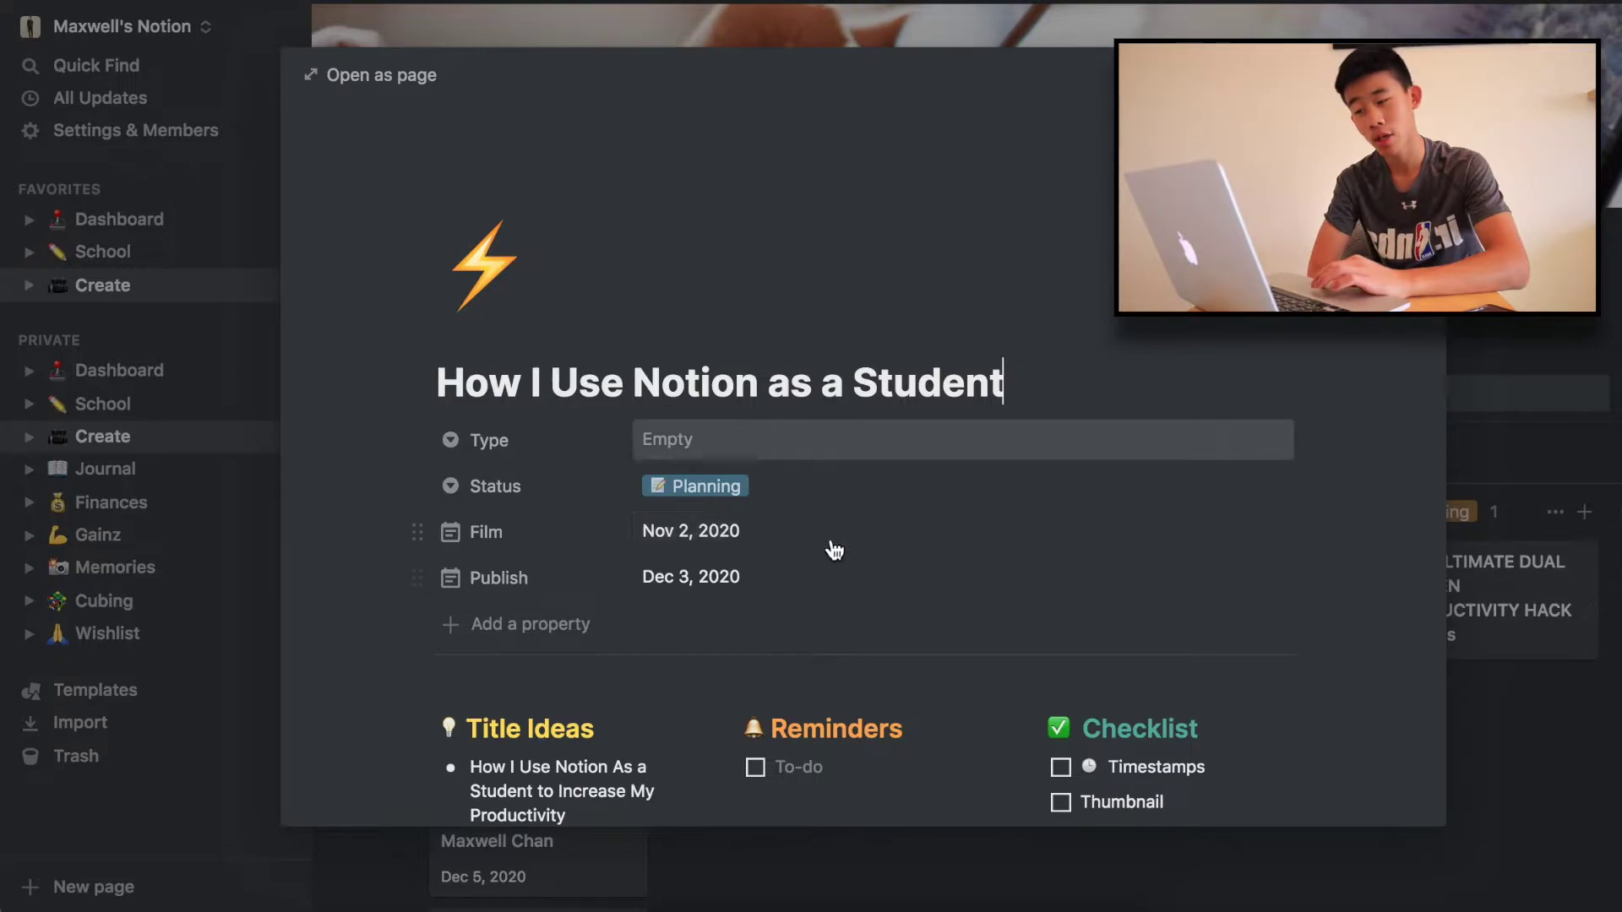
scroll(800, 603, down, 3)
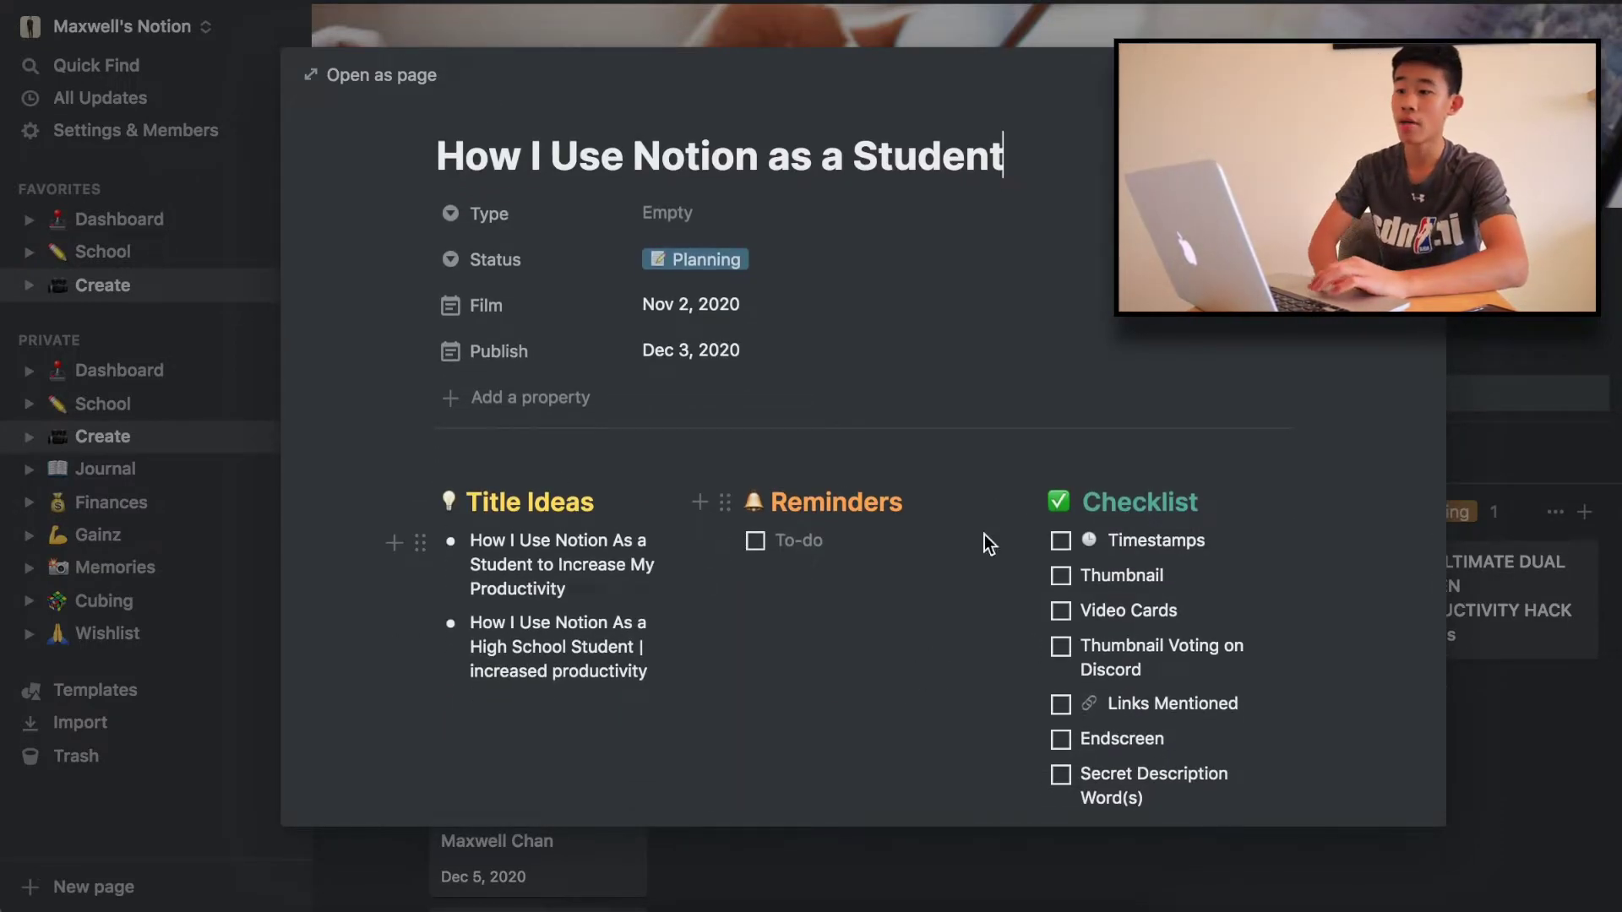
scroll(601, 549, down, 5)
scroll(743, 545, up, 9)
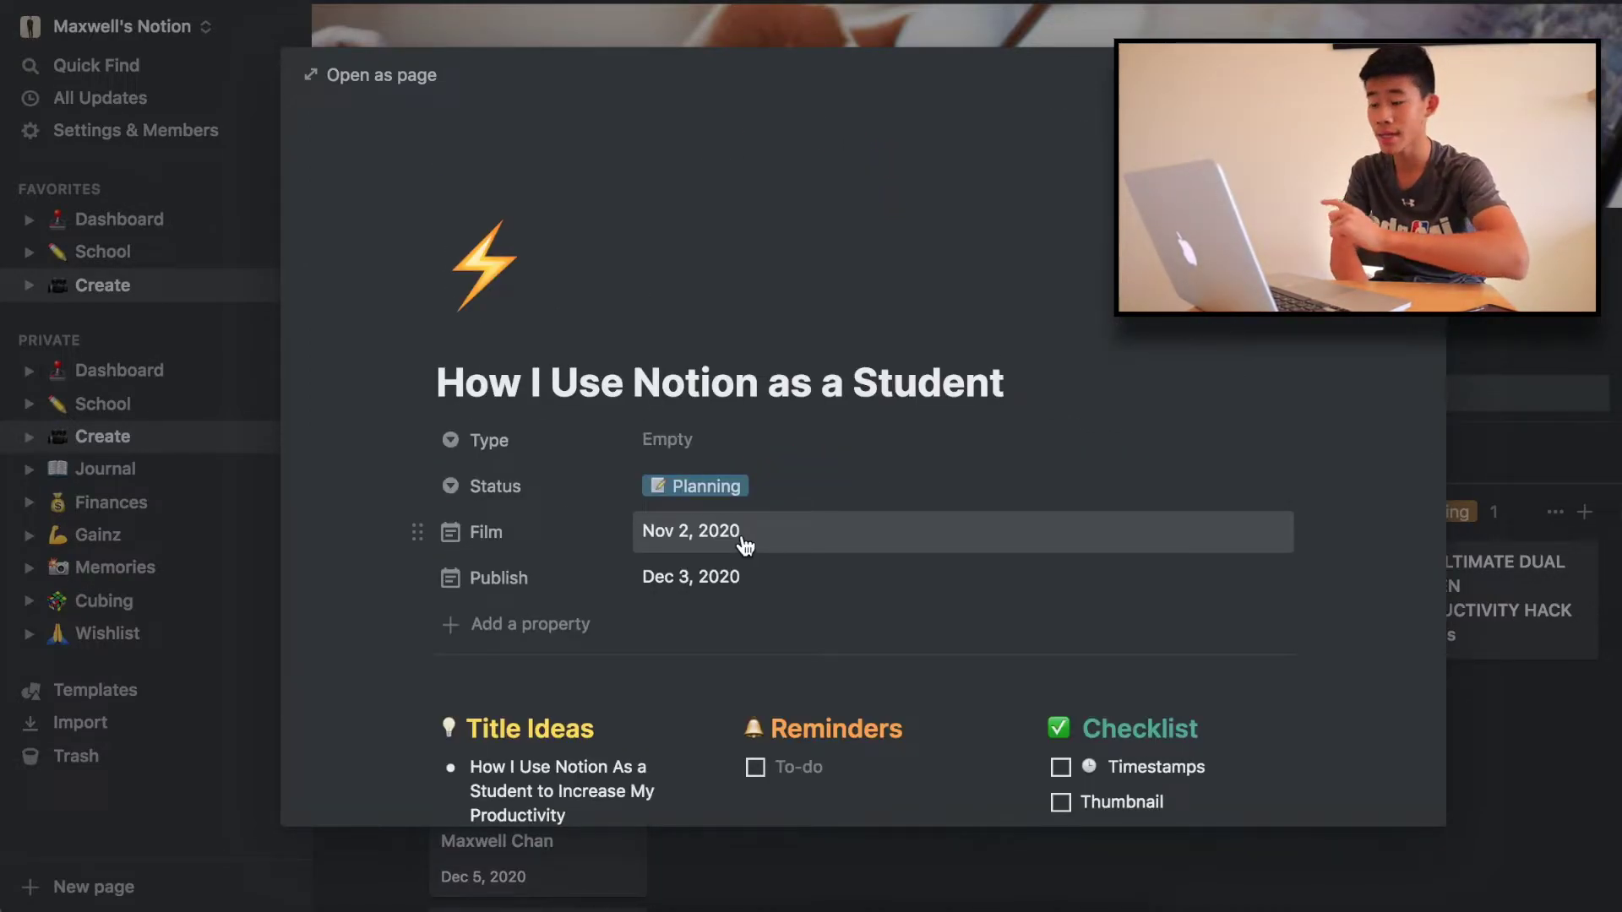
click(745, 546)
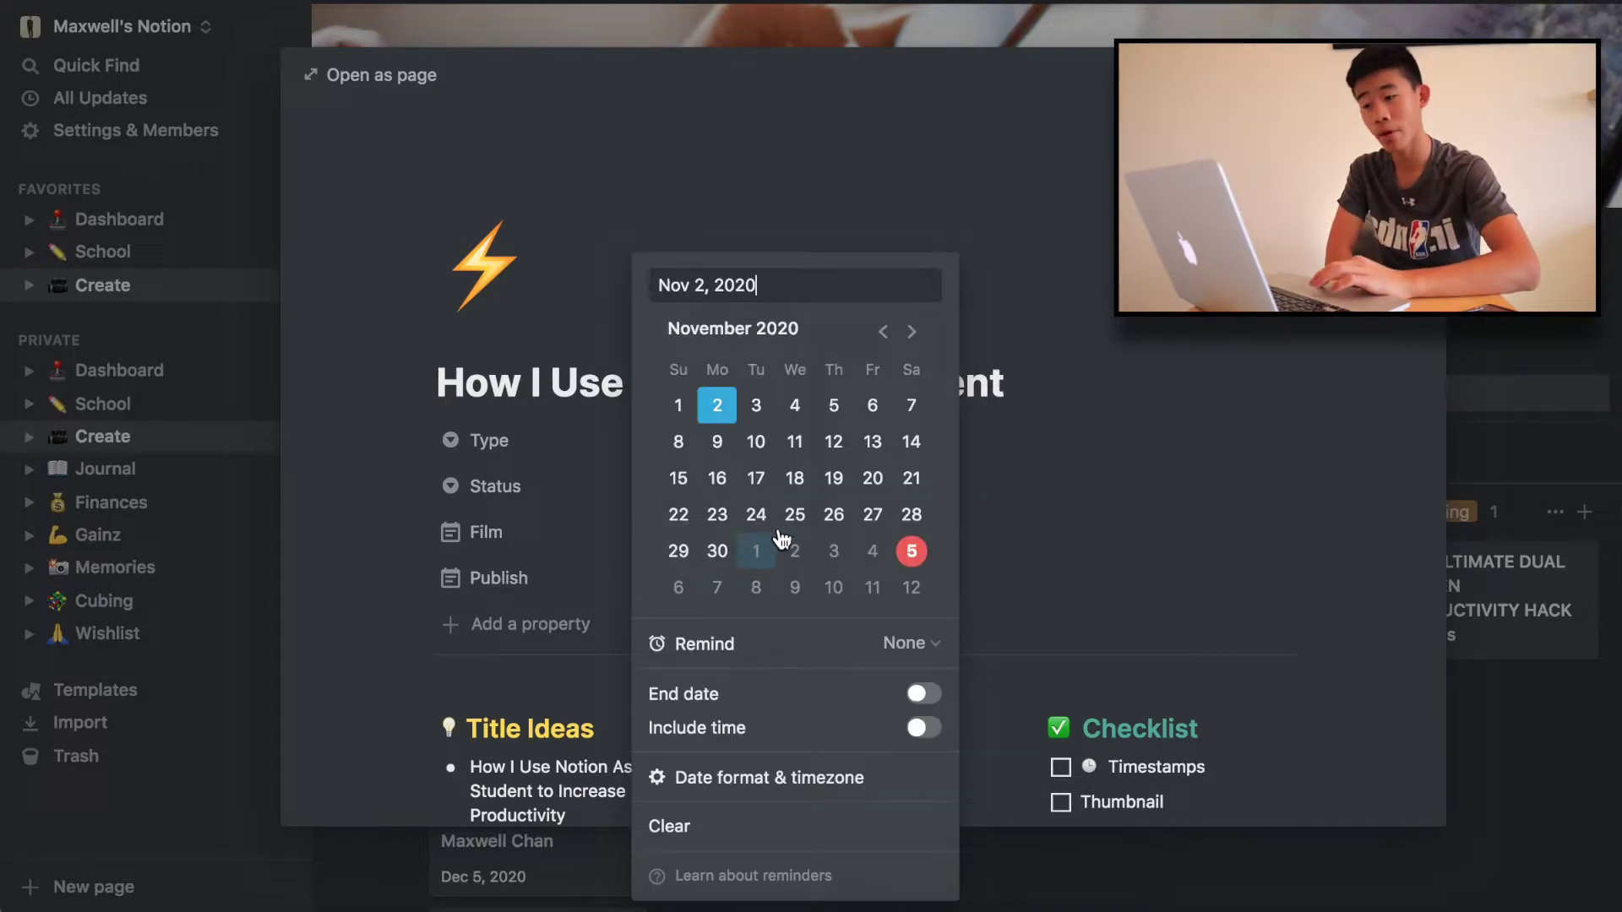
click(834, 407)
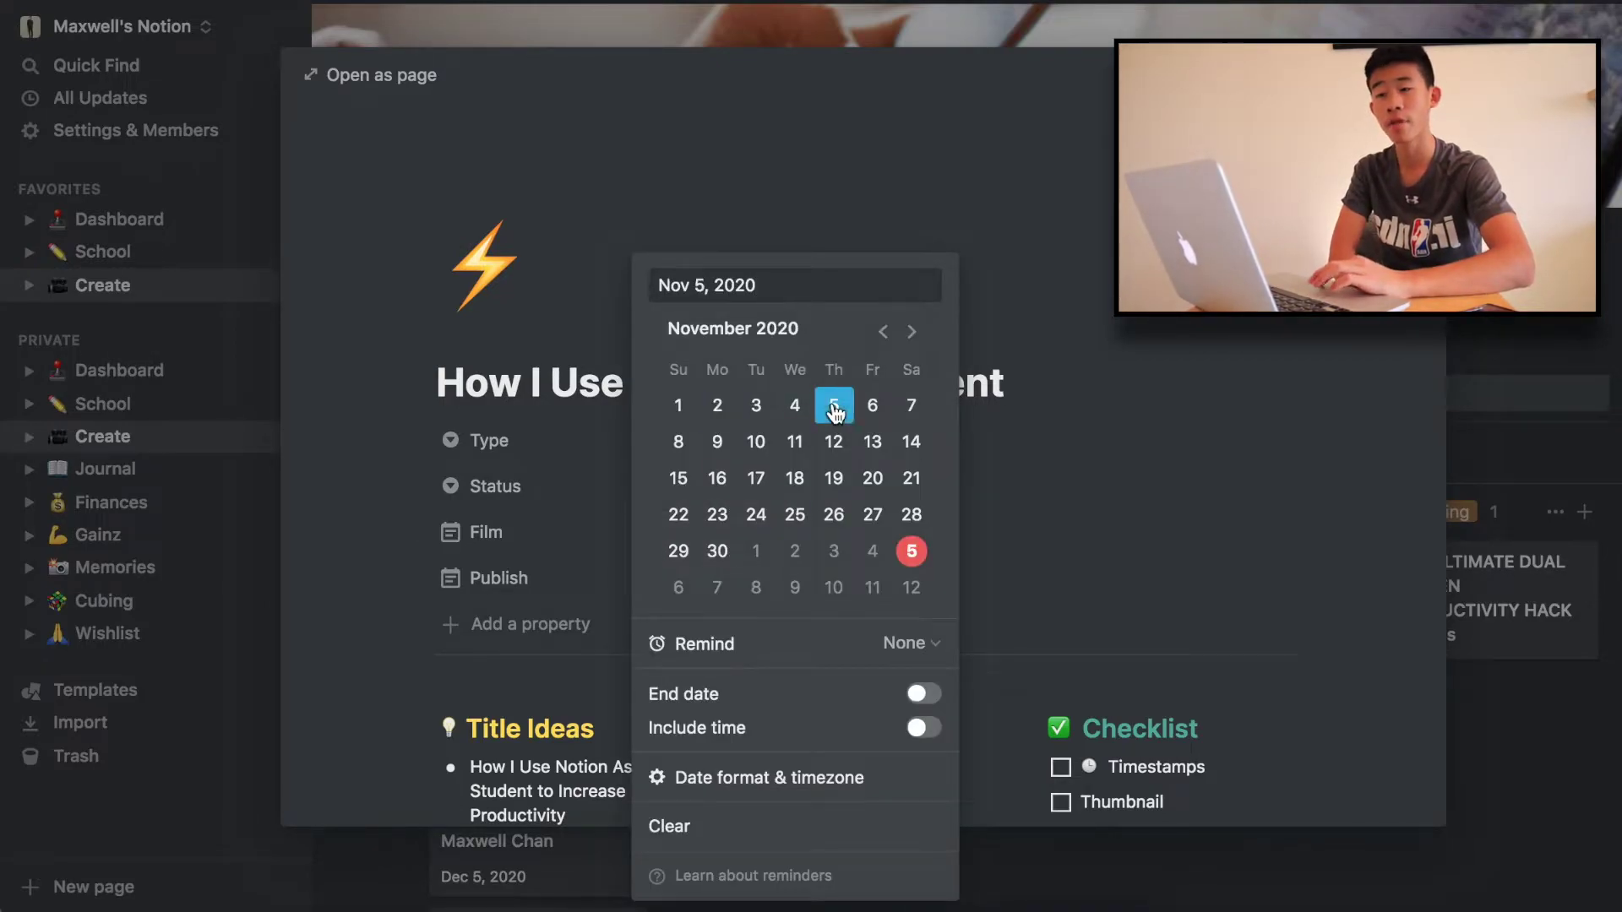
click(1013, 532)
Set the Publish date to Dec 6, 2020 and return to the Create board
click(746, 575)
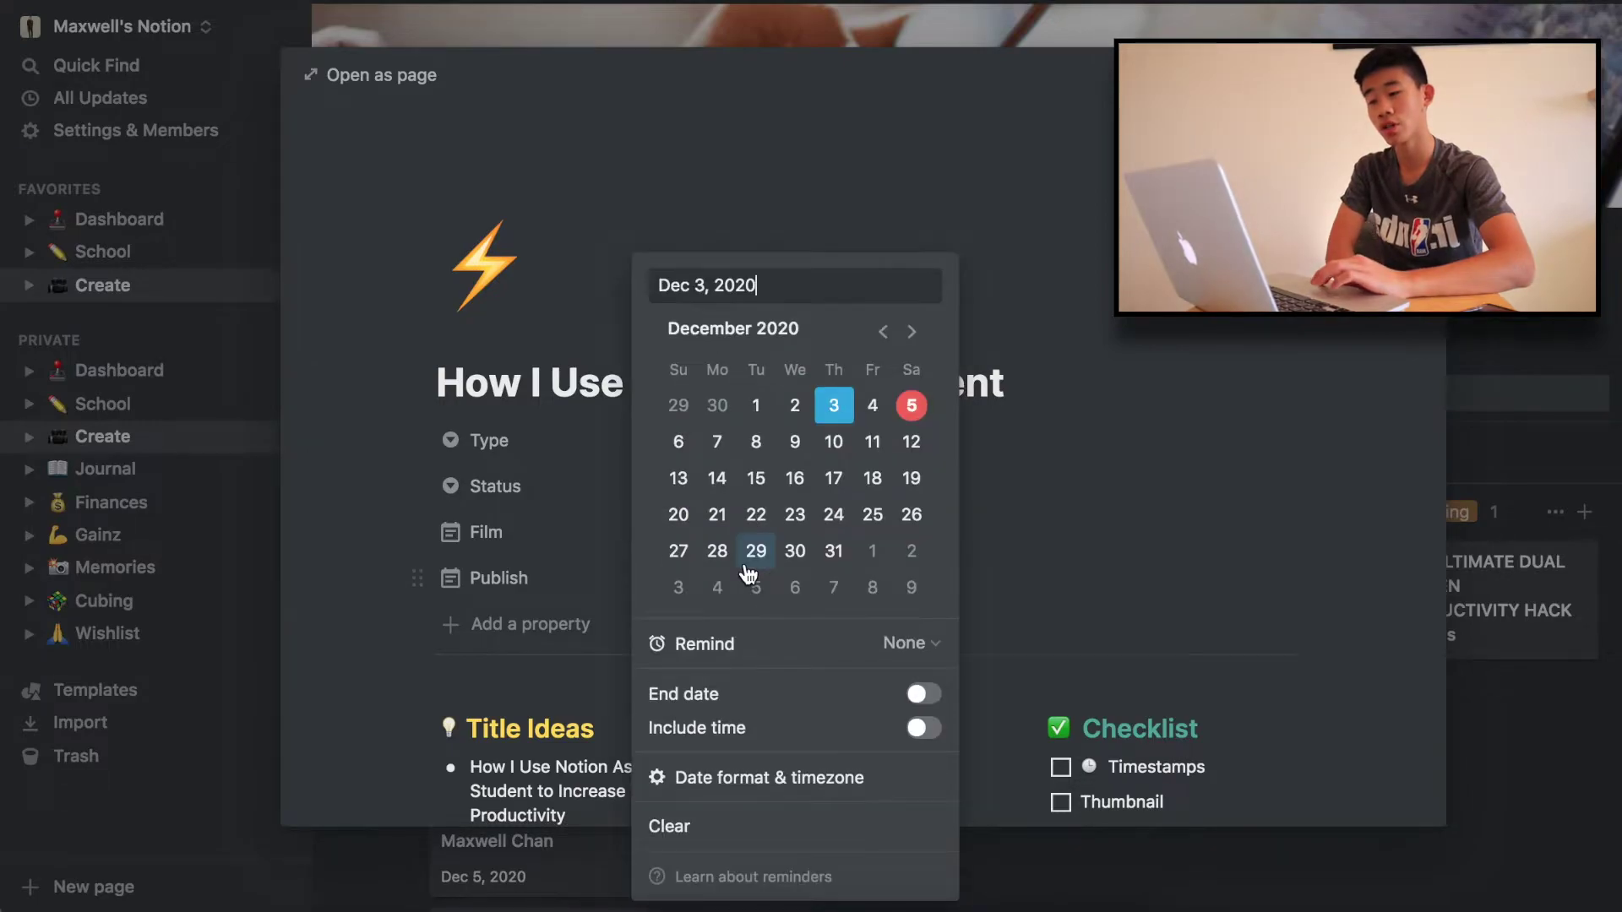
click(681, 441)
click(1088, 444)
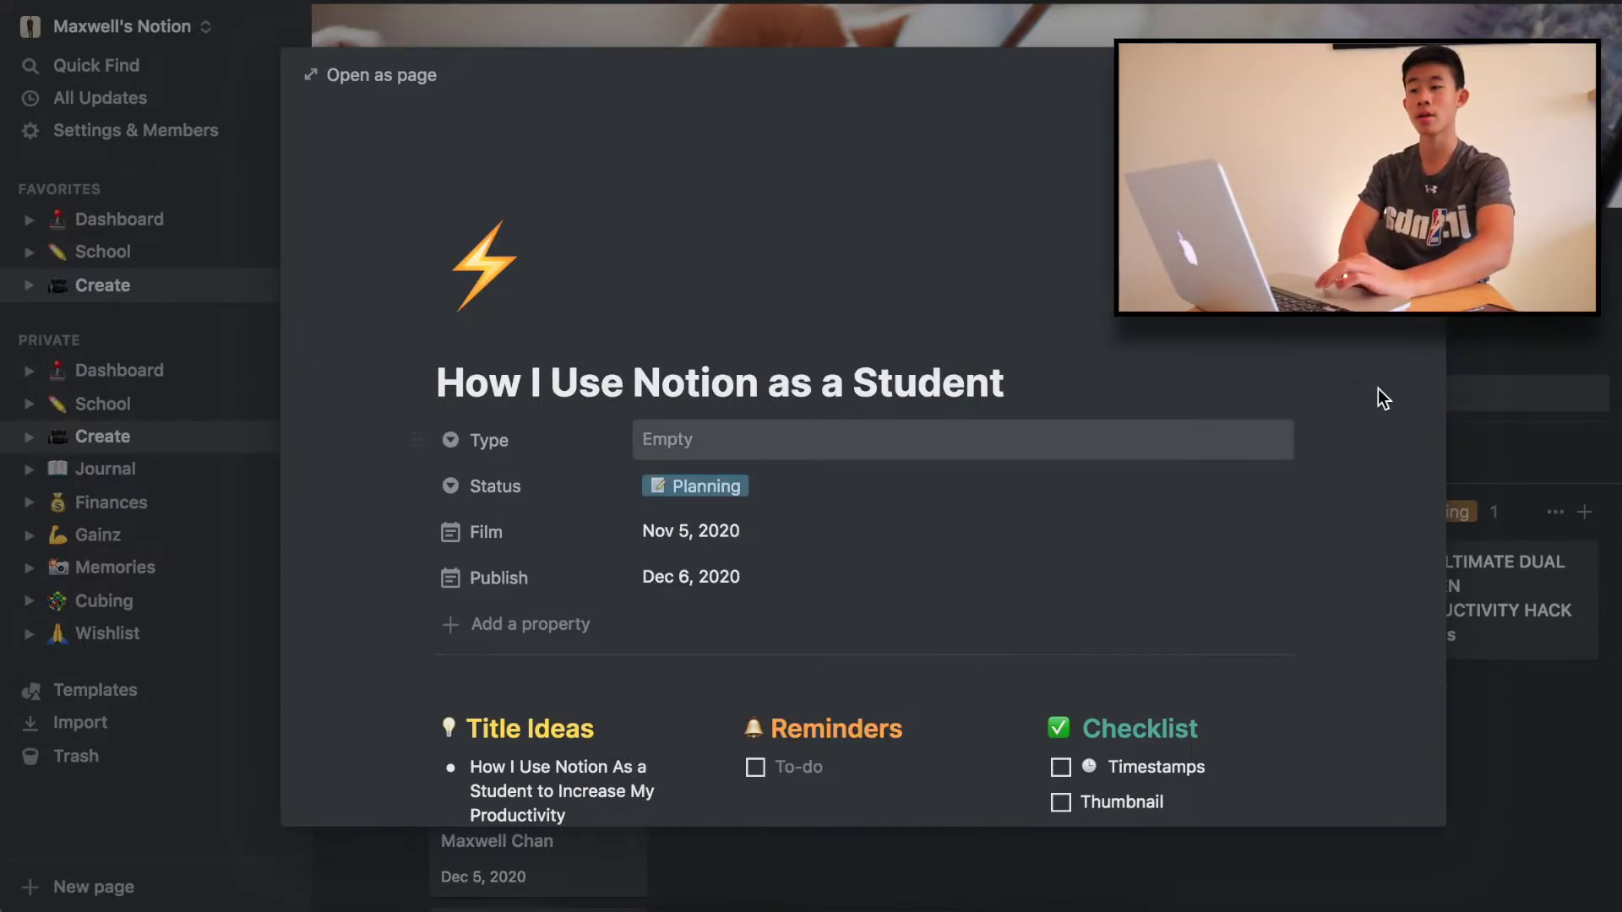
click(1540, 361)
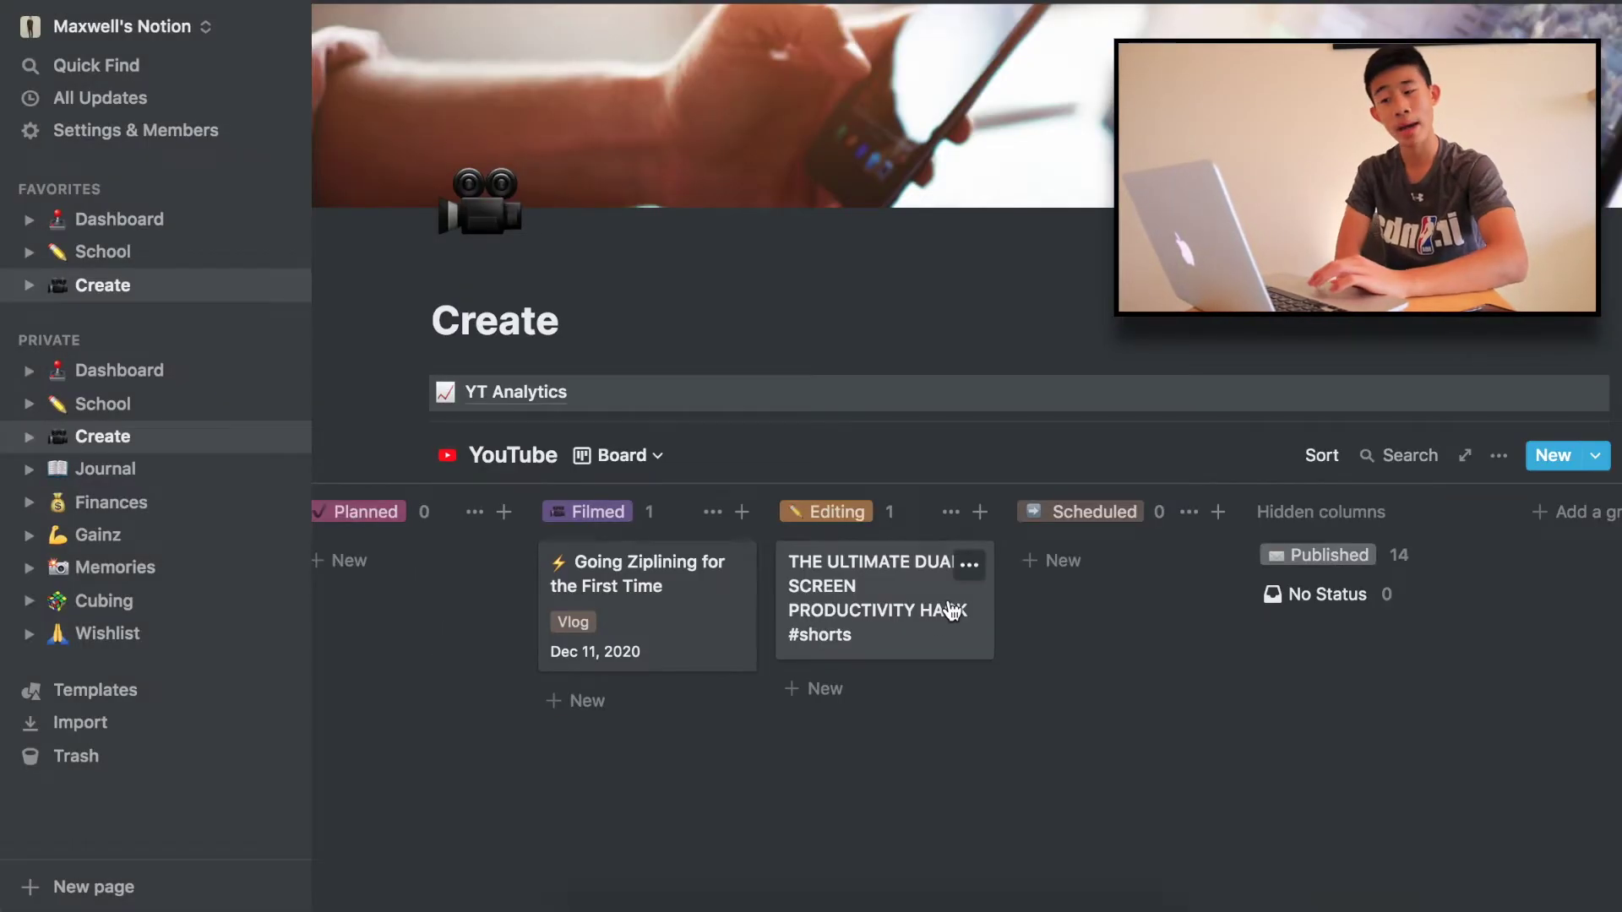
Move the dual screen productivity hack card to Scheduled and How I Use Notion as a Student to Planned
drag(900, 614, 1317, 558)
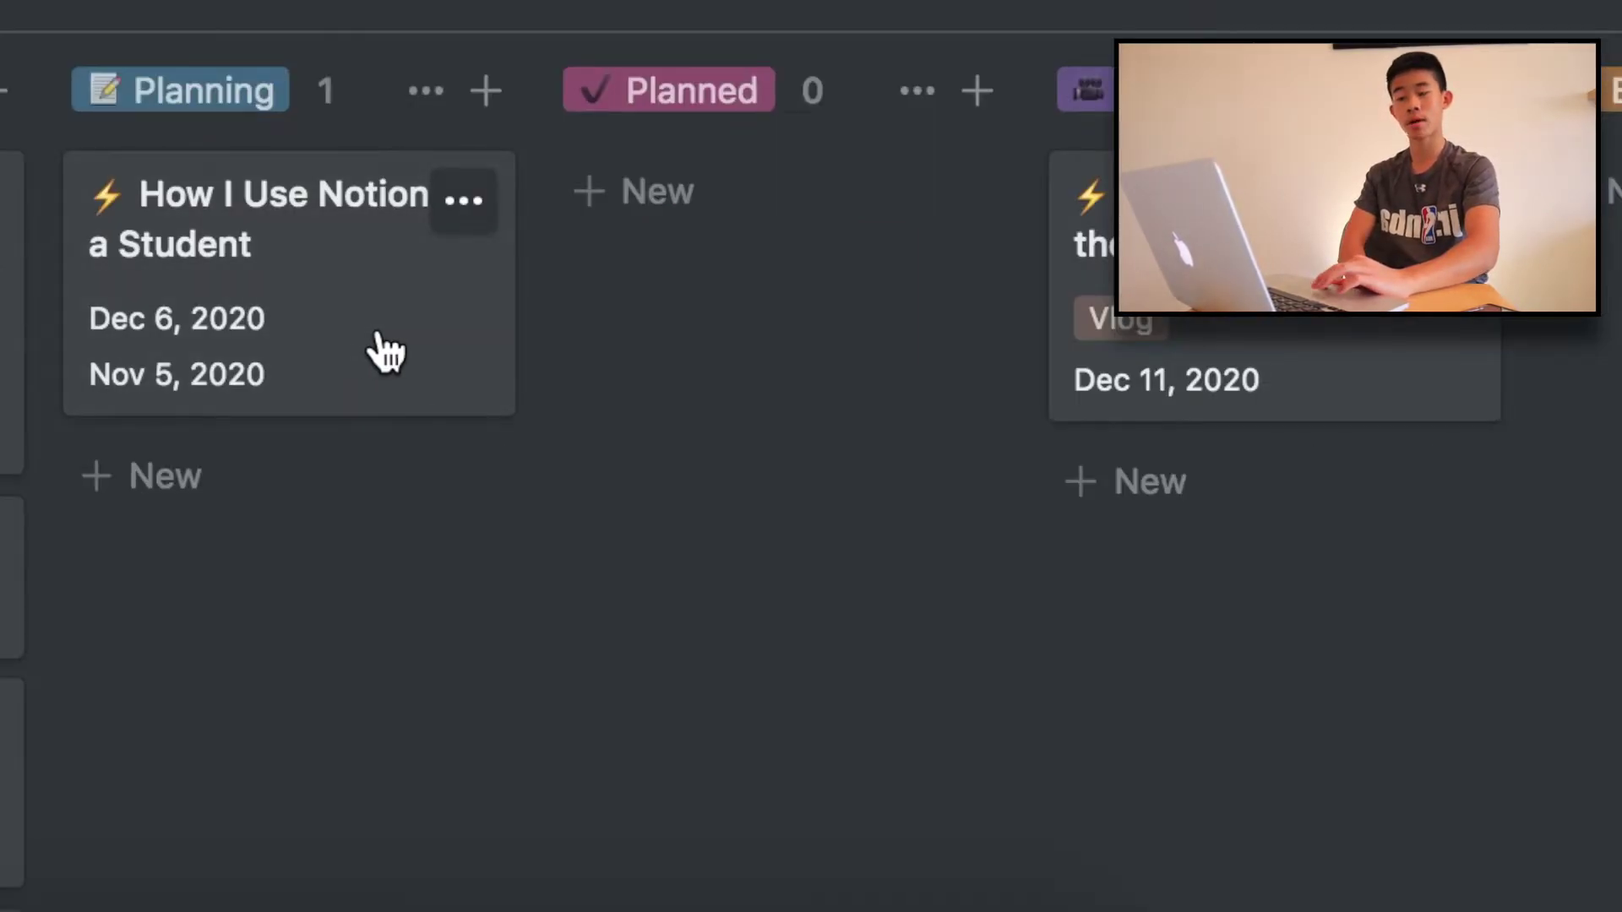
drag(387, 354, 884, 332)
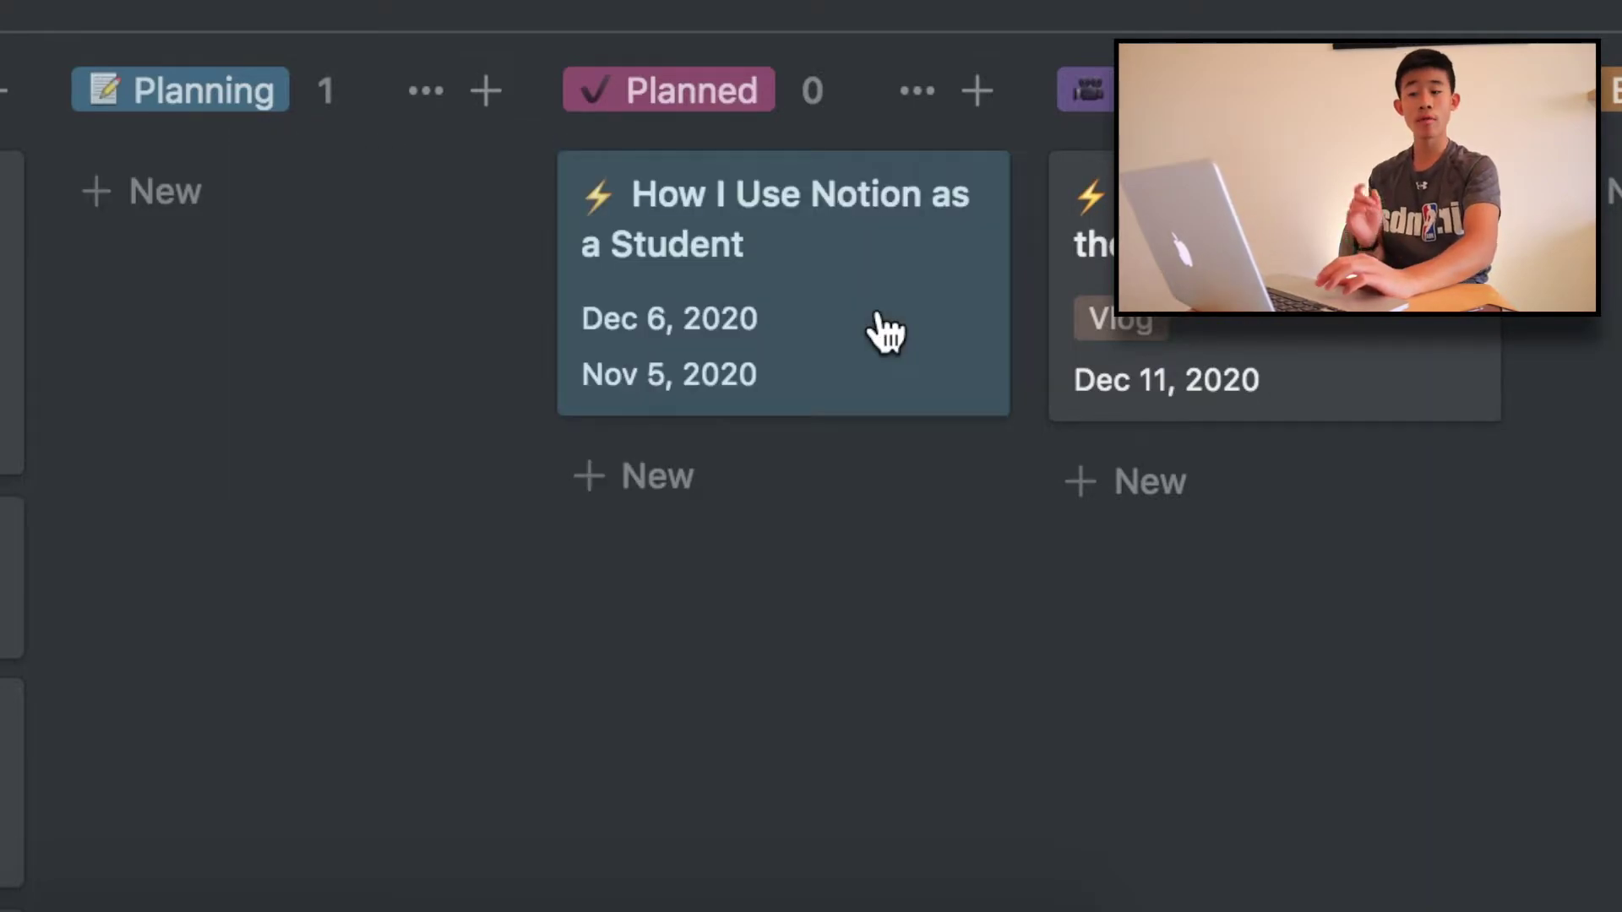
scroll(884, 332, right, 3)
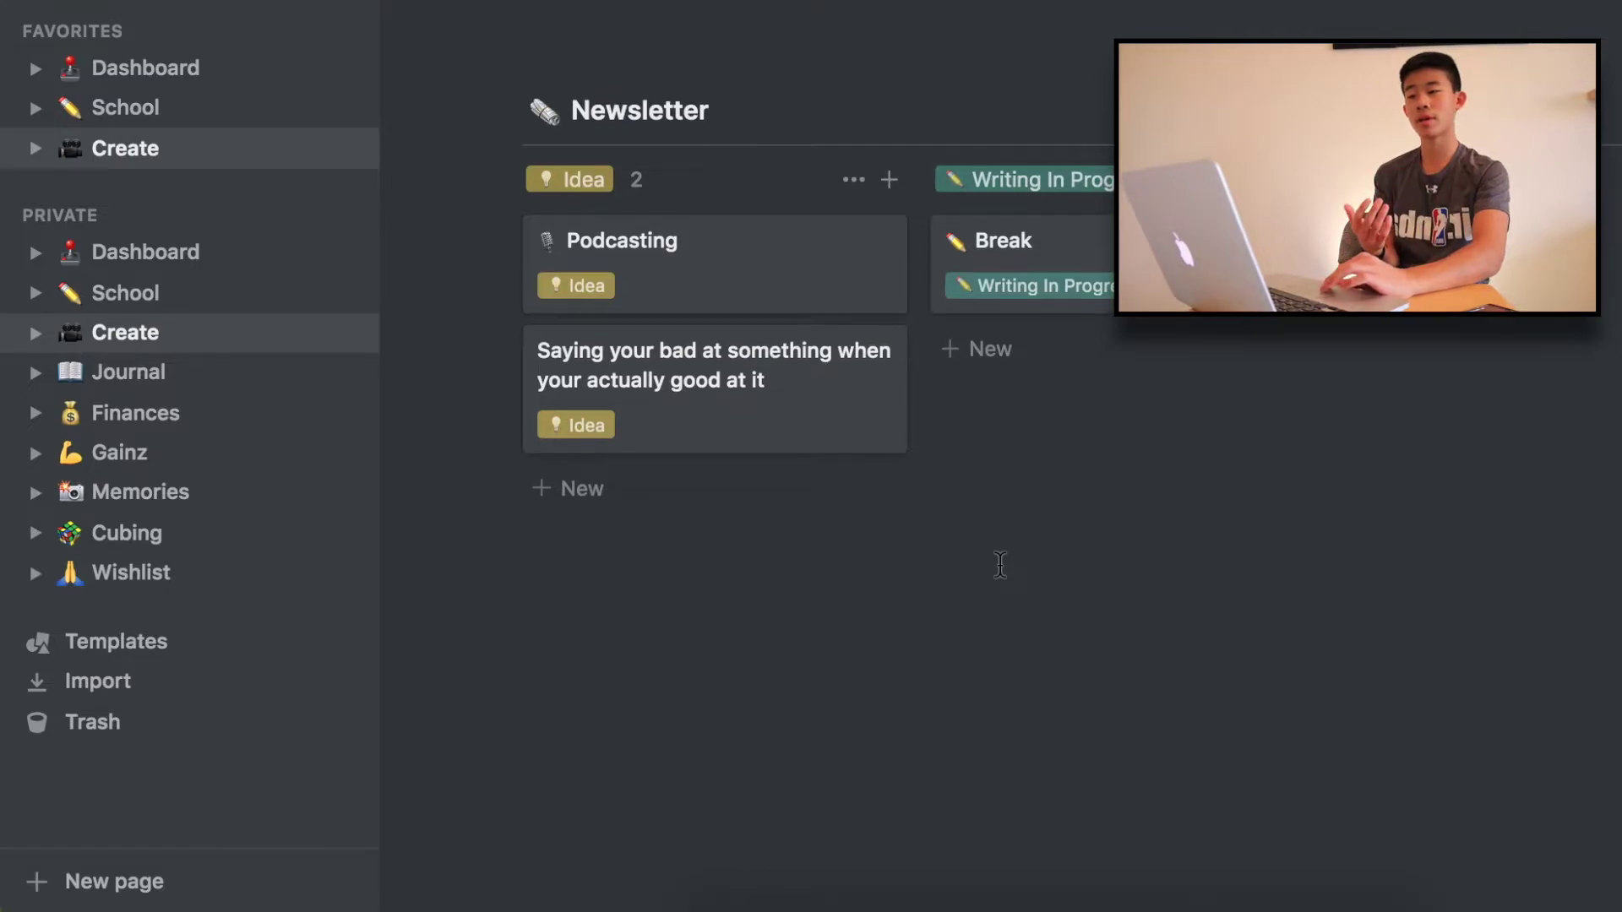
scroll(997, 562, up, 5)
scroll(1108, 398, right, 5)
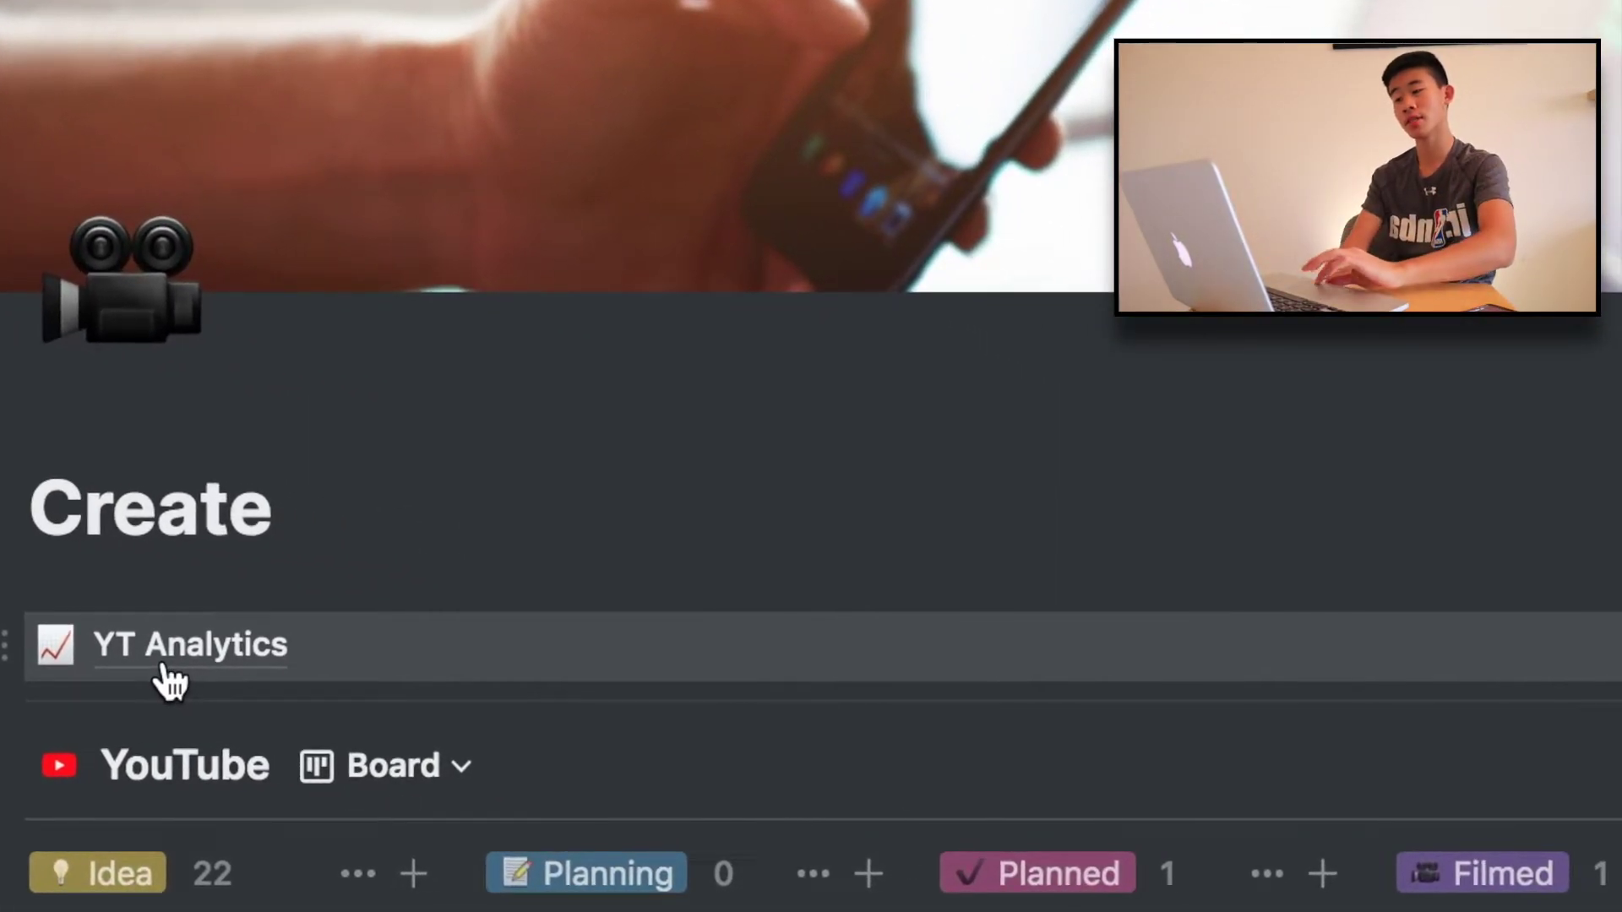
Open YT Analytics and review the 2020 monthly subscriber, views and watch time table
click(212, 669)
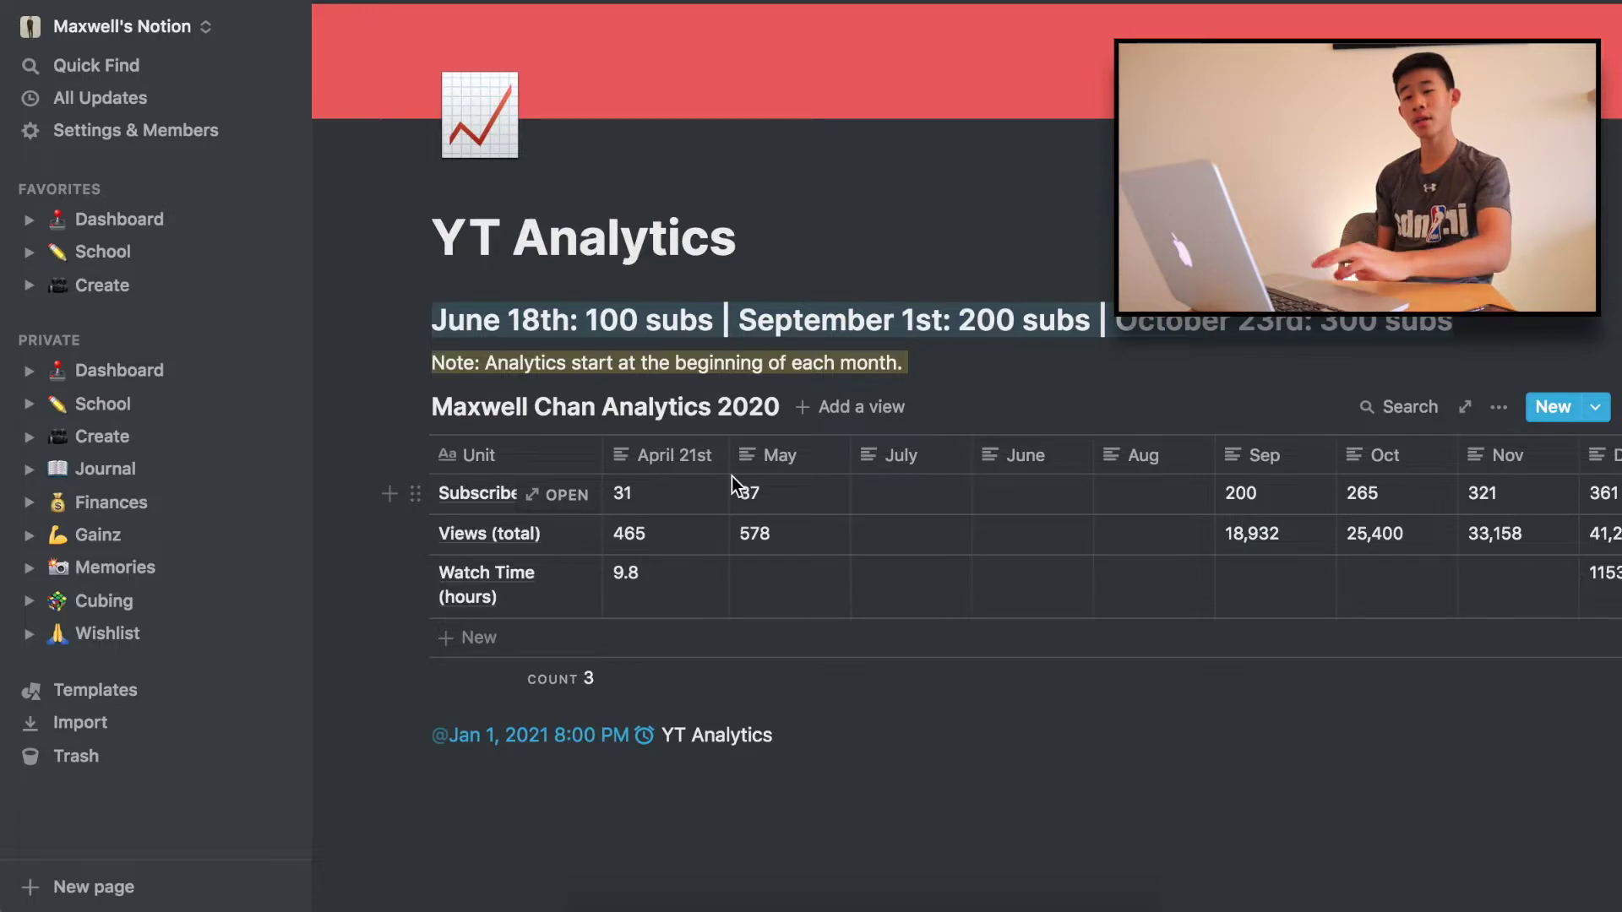
scroll(1365, 495, right, 3)
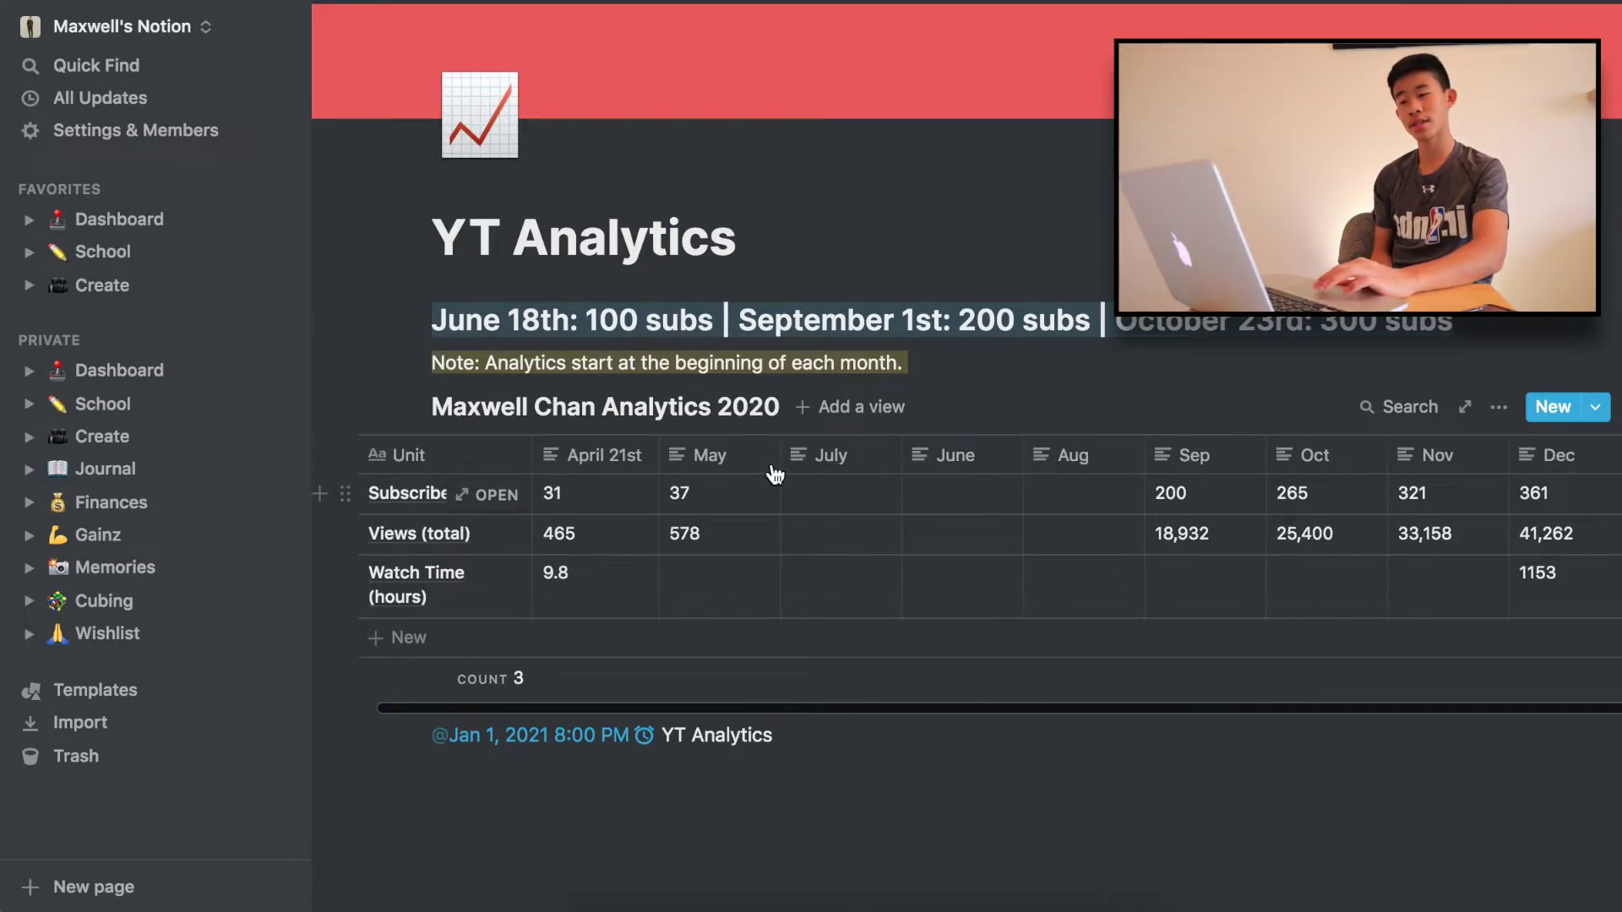
scroll(1103, 635, left, 1)
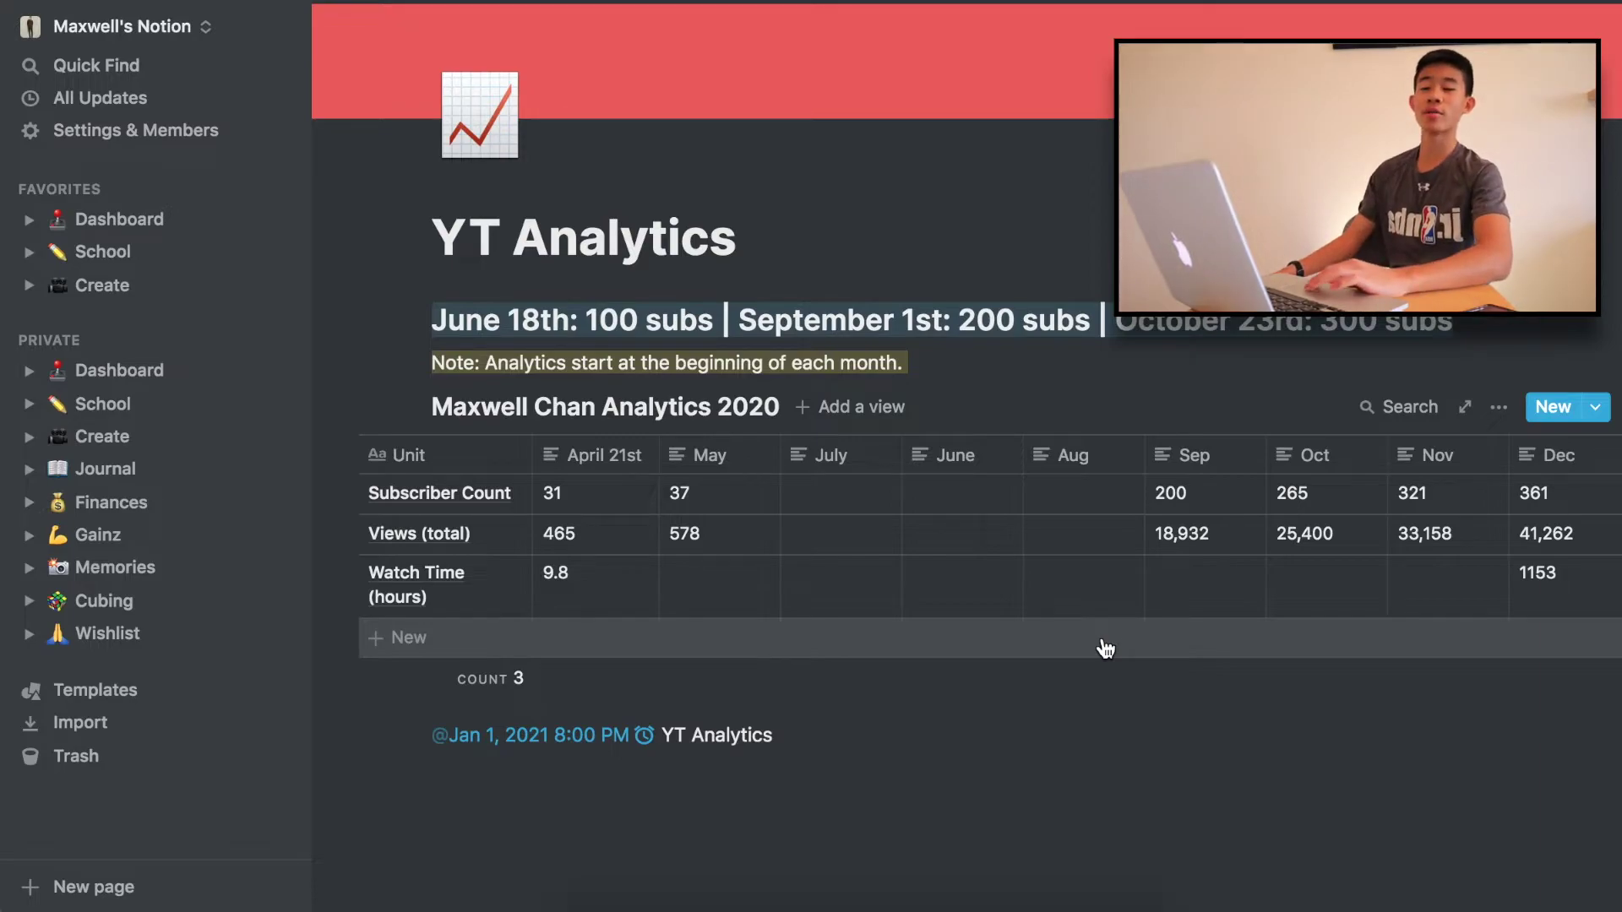
scroll(1326, 558, right, 2)
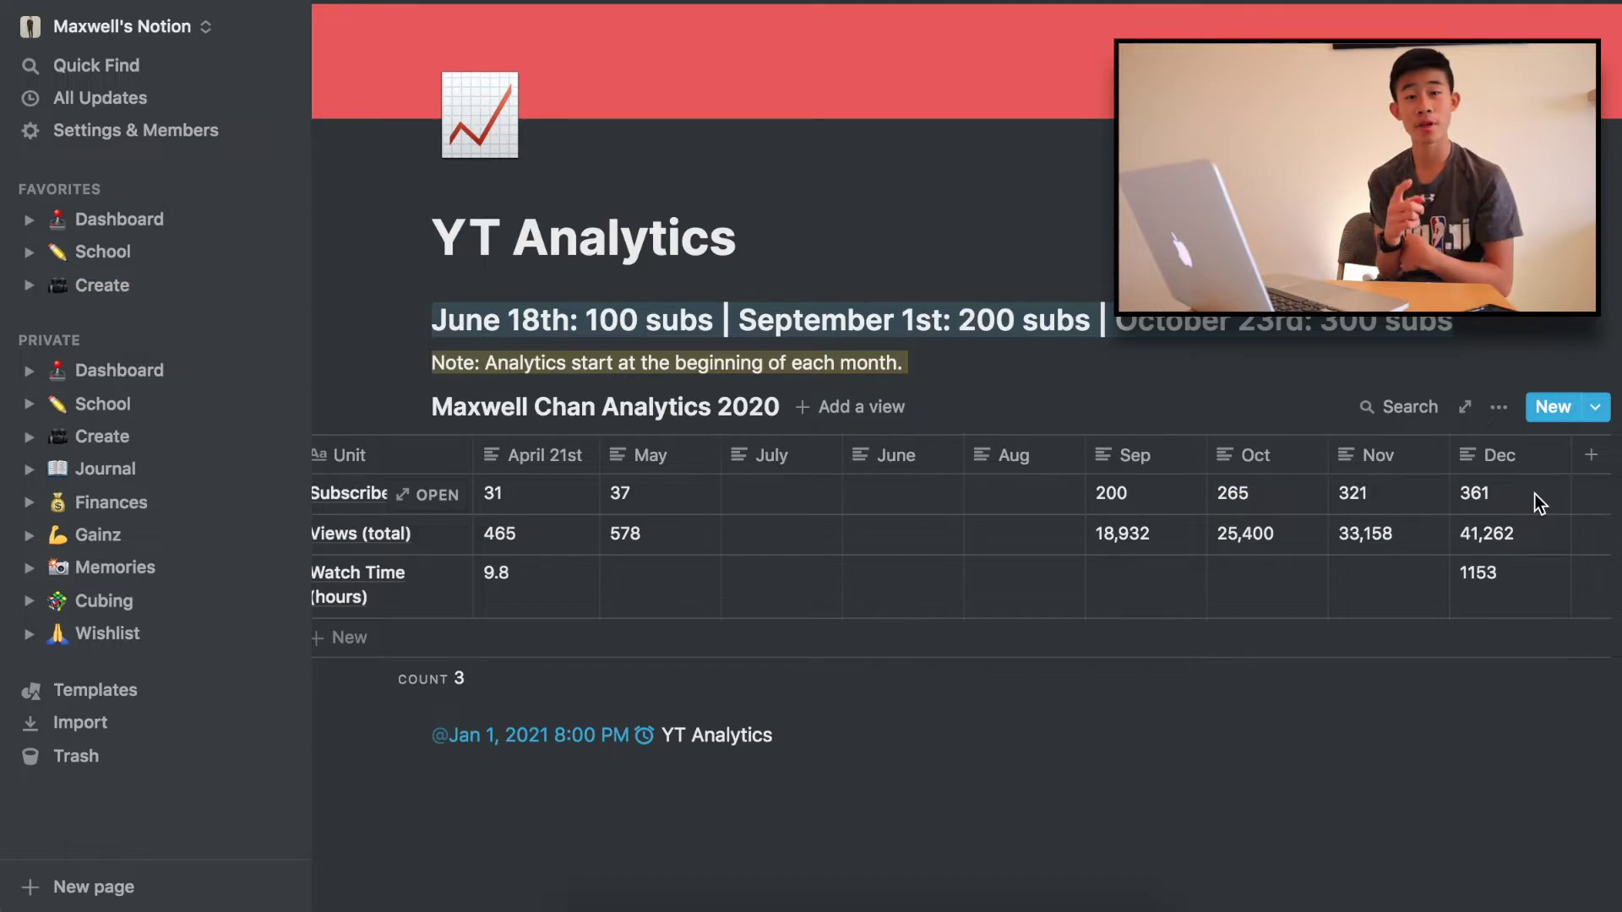
scroll(1031, 580, left, 3)
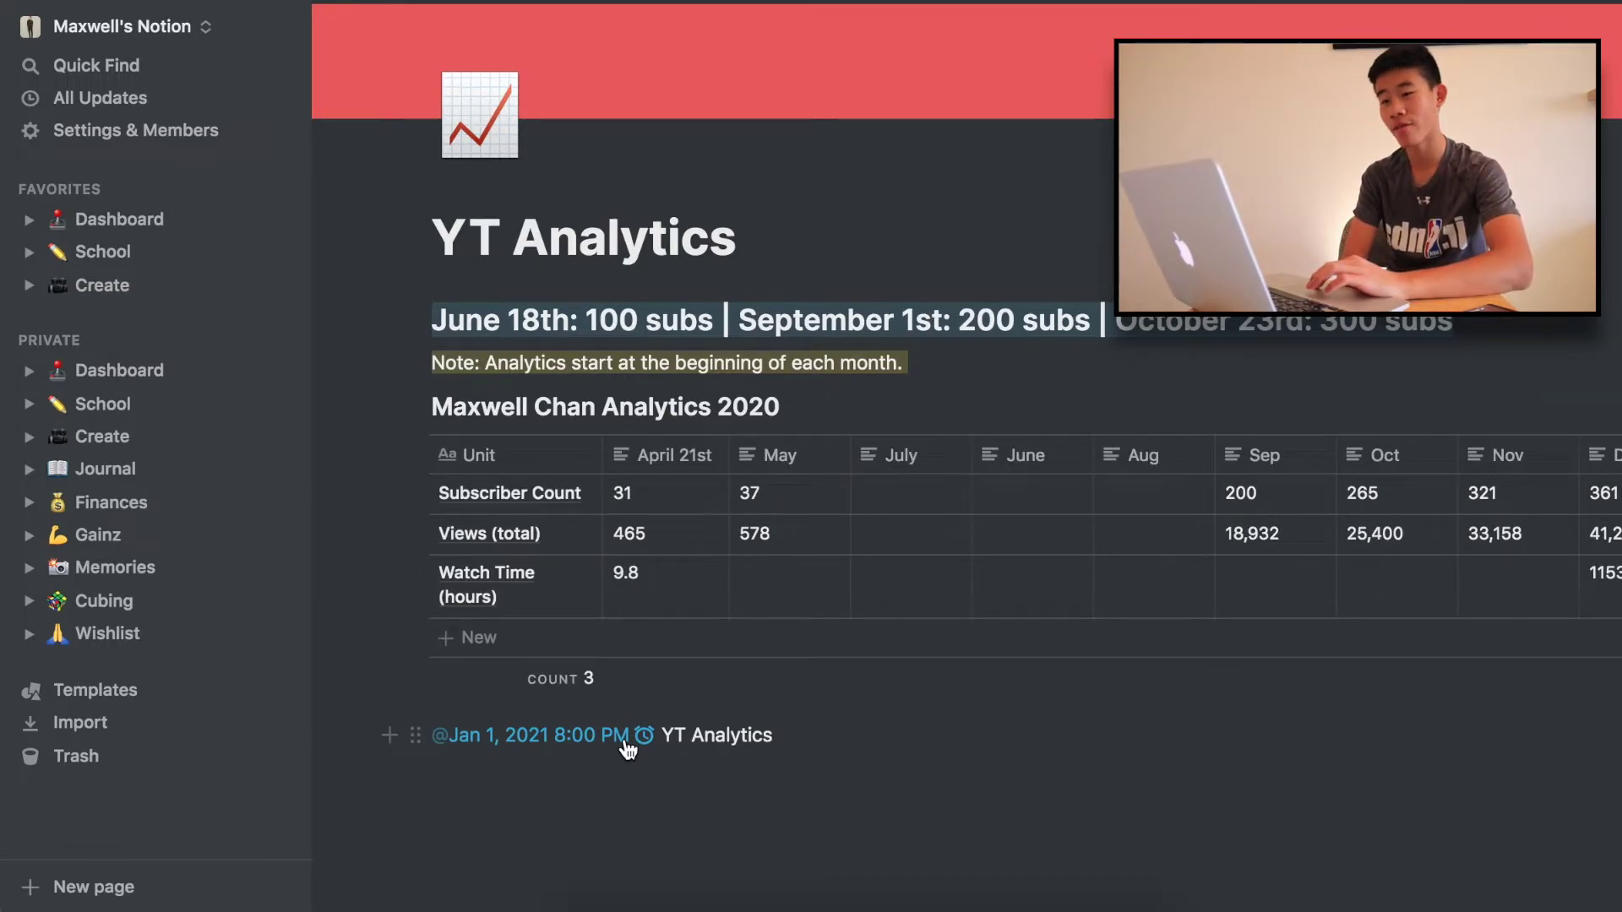
scroll(741, 615, up, 3)
scroll(743, 621, down, 3)
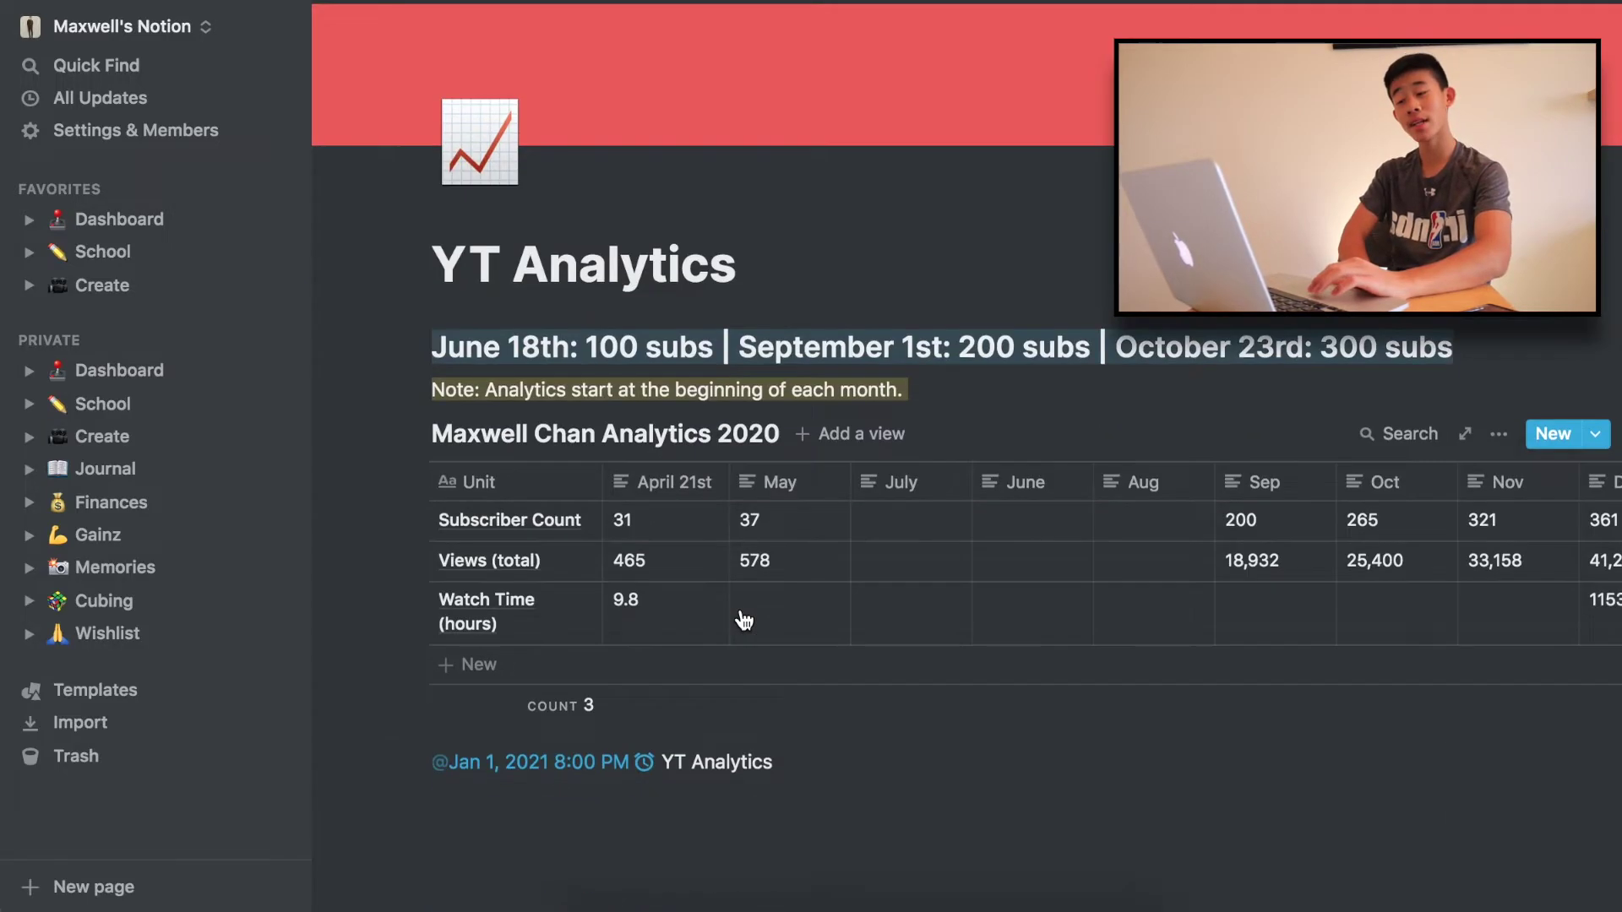
Insert an empty inline table at the bottom of the Journal page, below the Links list
click(180, 469)
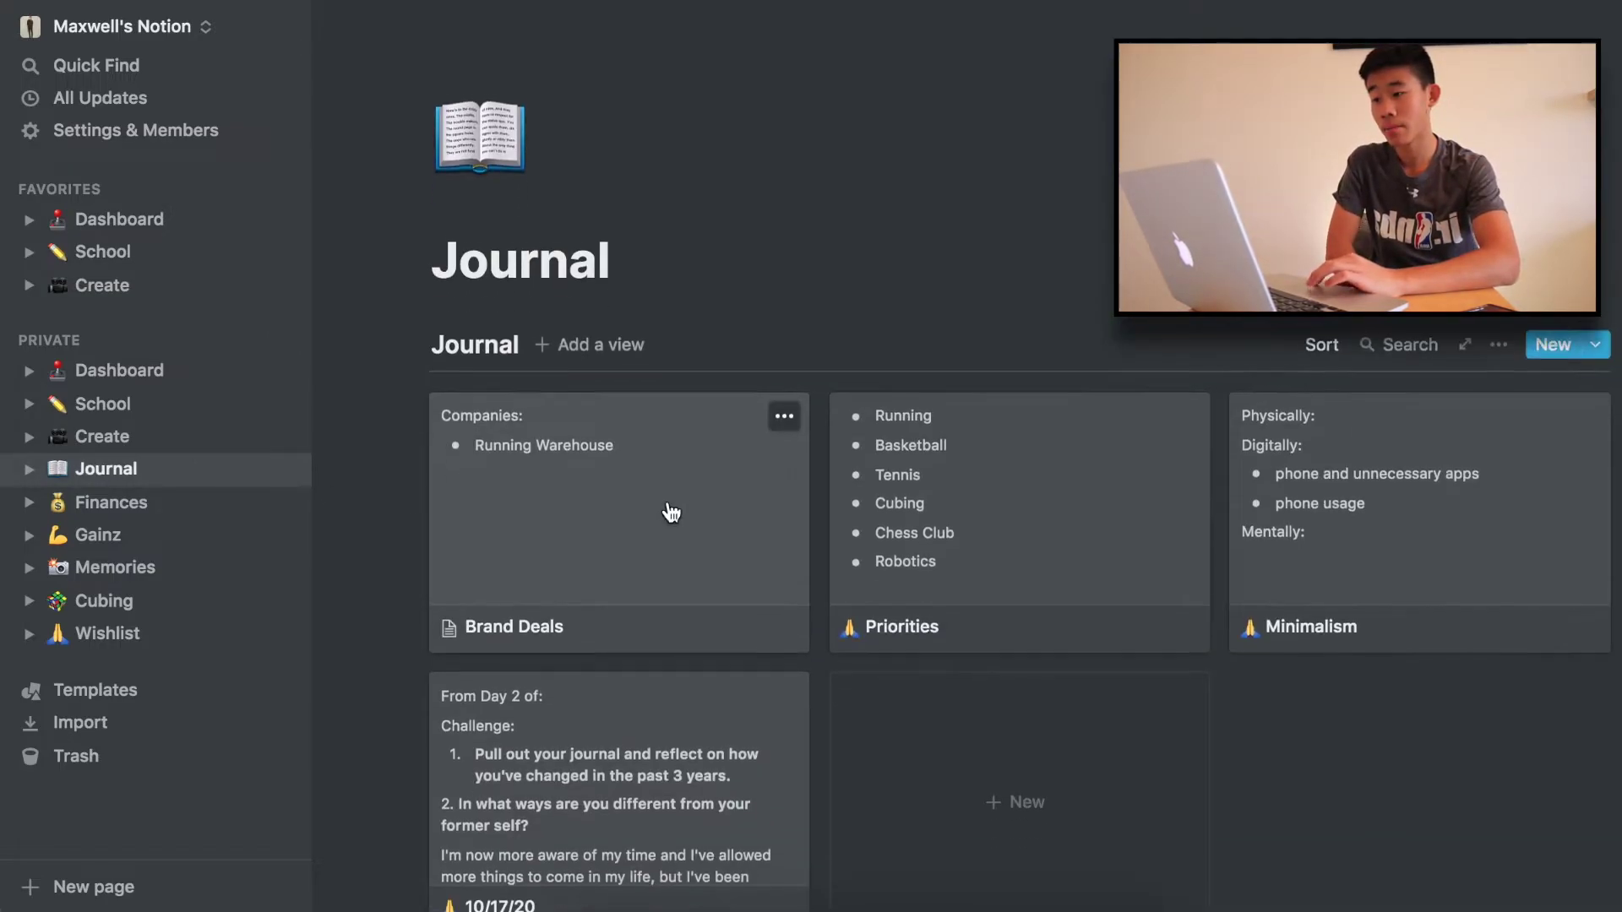
scroll(804, 543, down, 3)
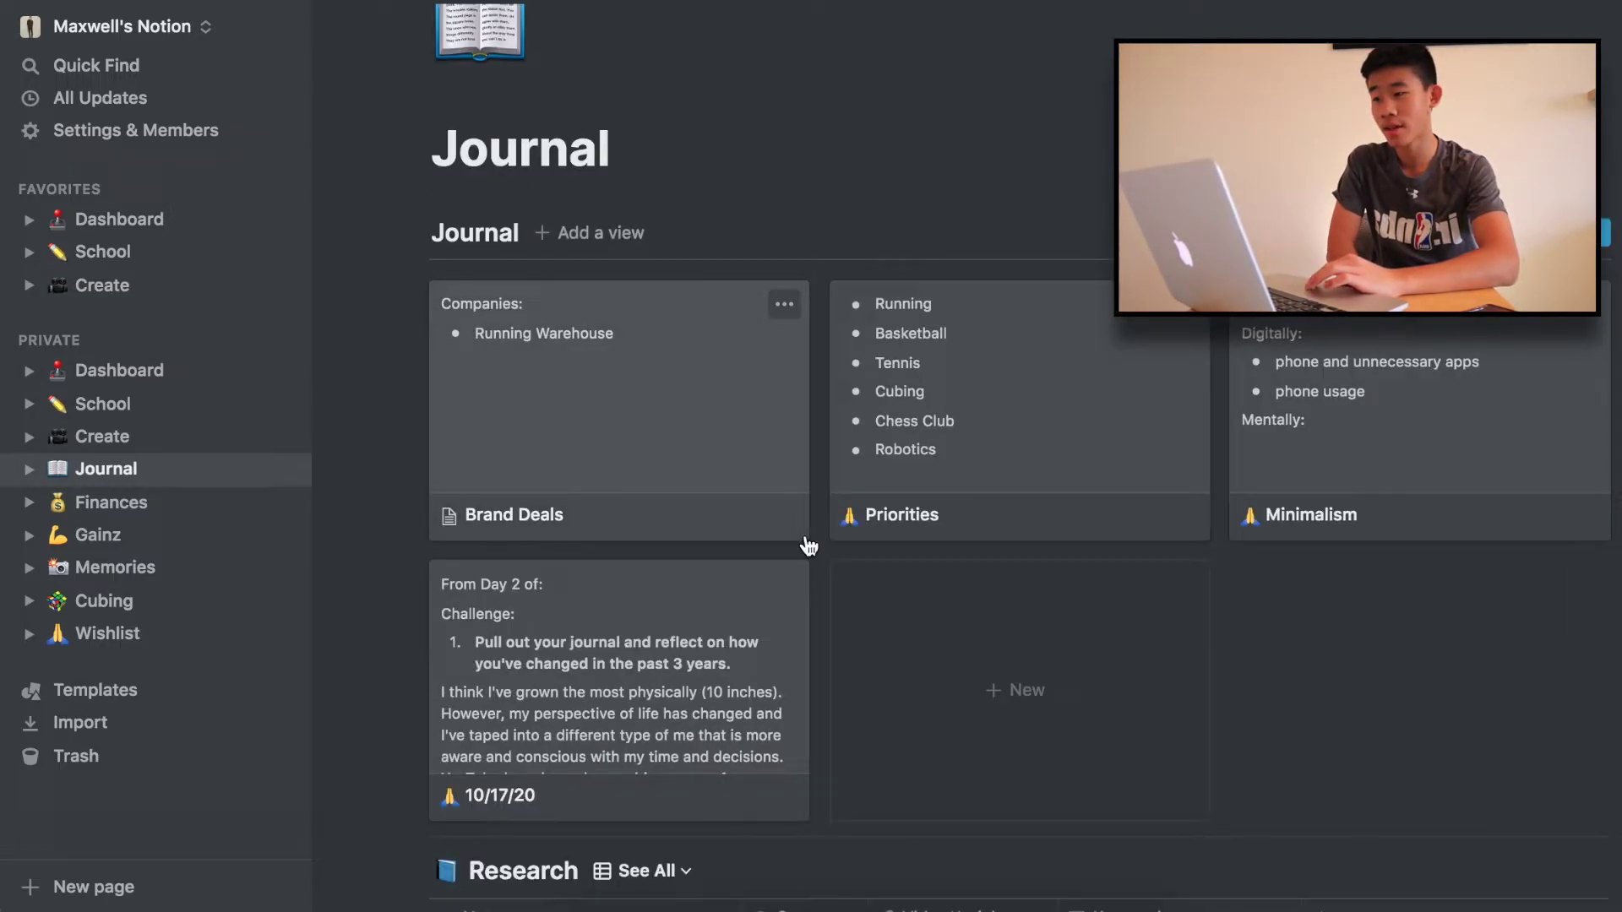
scroll(809, 546, down, 3)
scroll(1330, 634, down, 3)
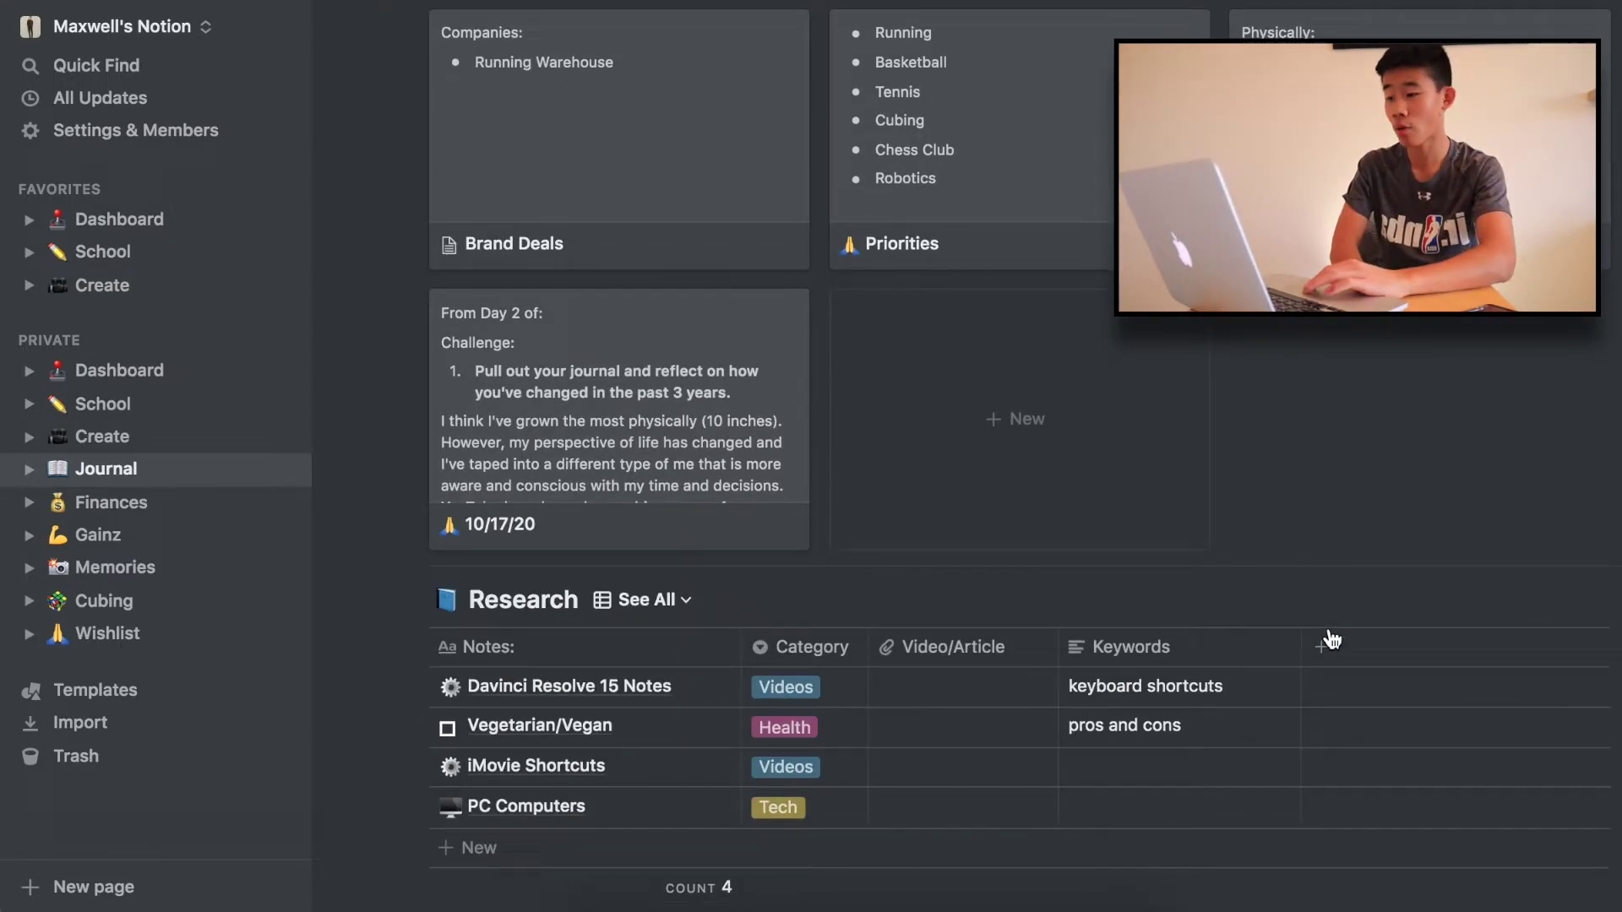
scroll(724, 568, down, 3)
scroll(948, 687, down, 10)
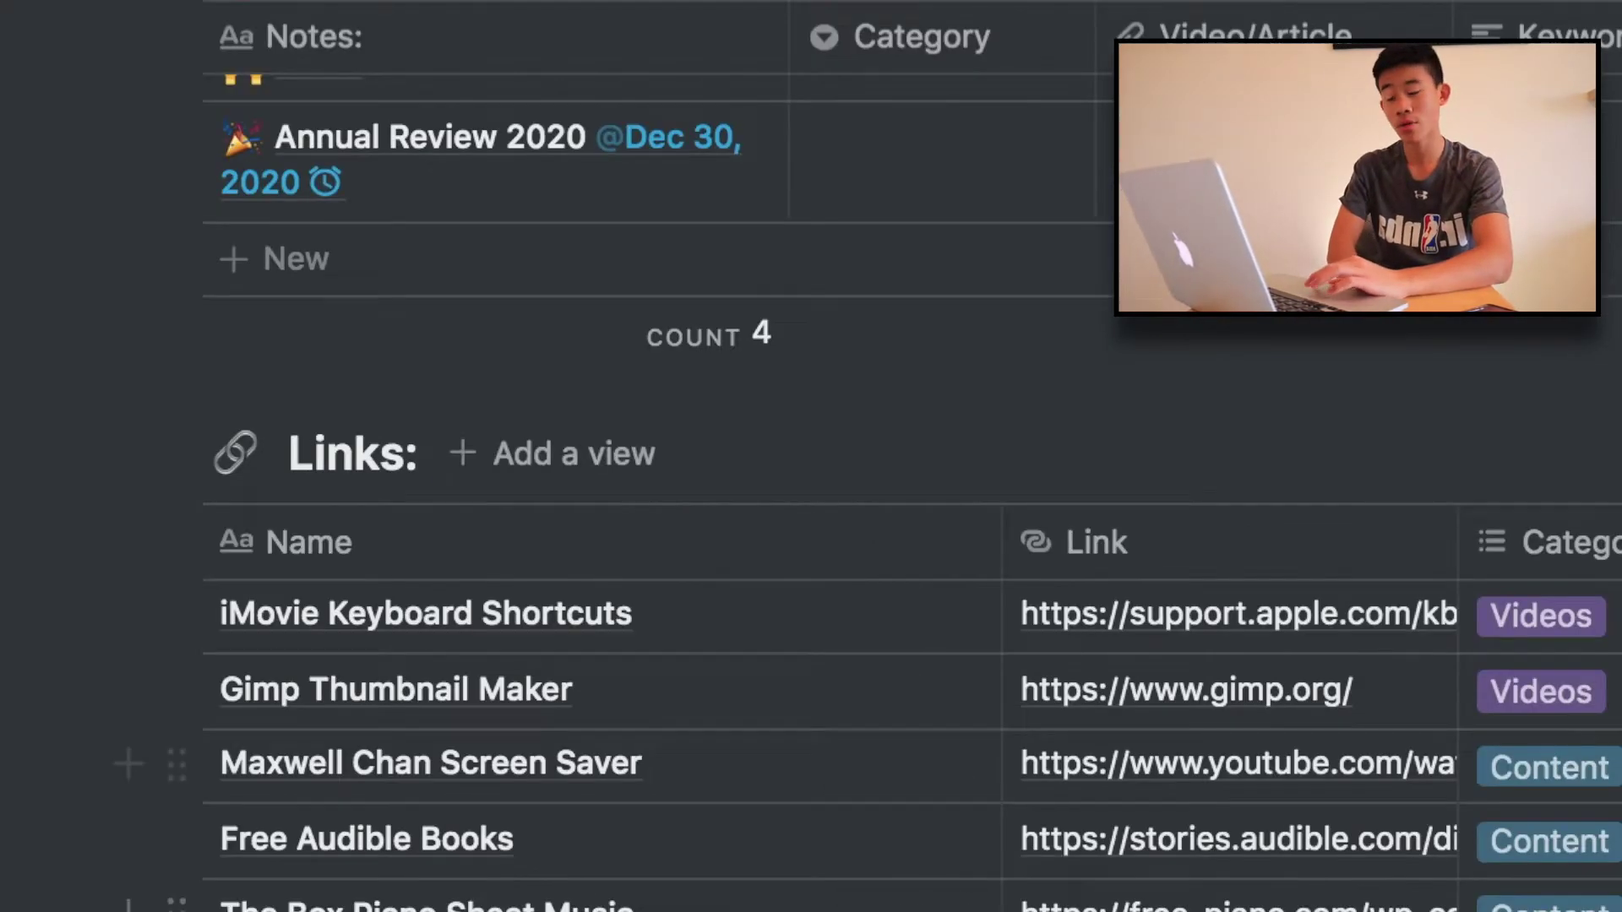
scroll(884, 662, down, 3)
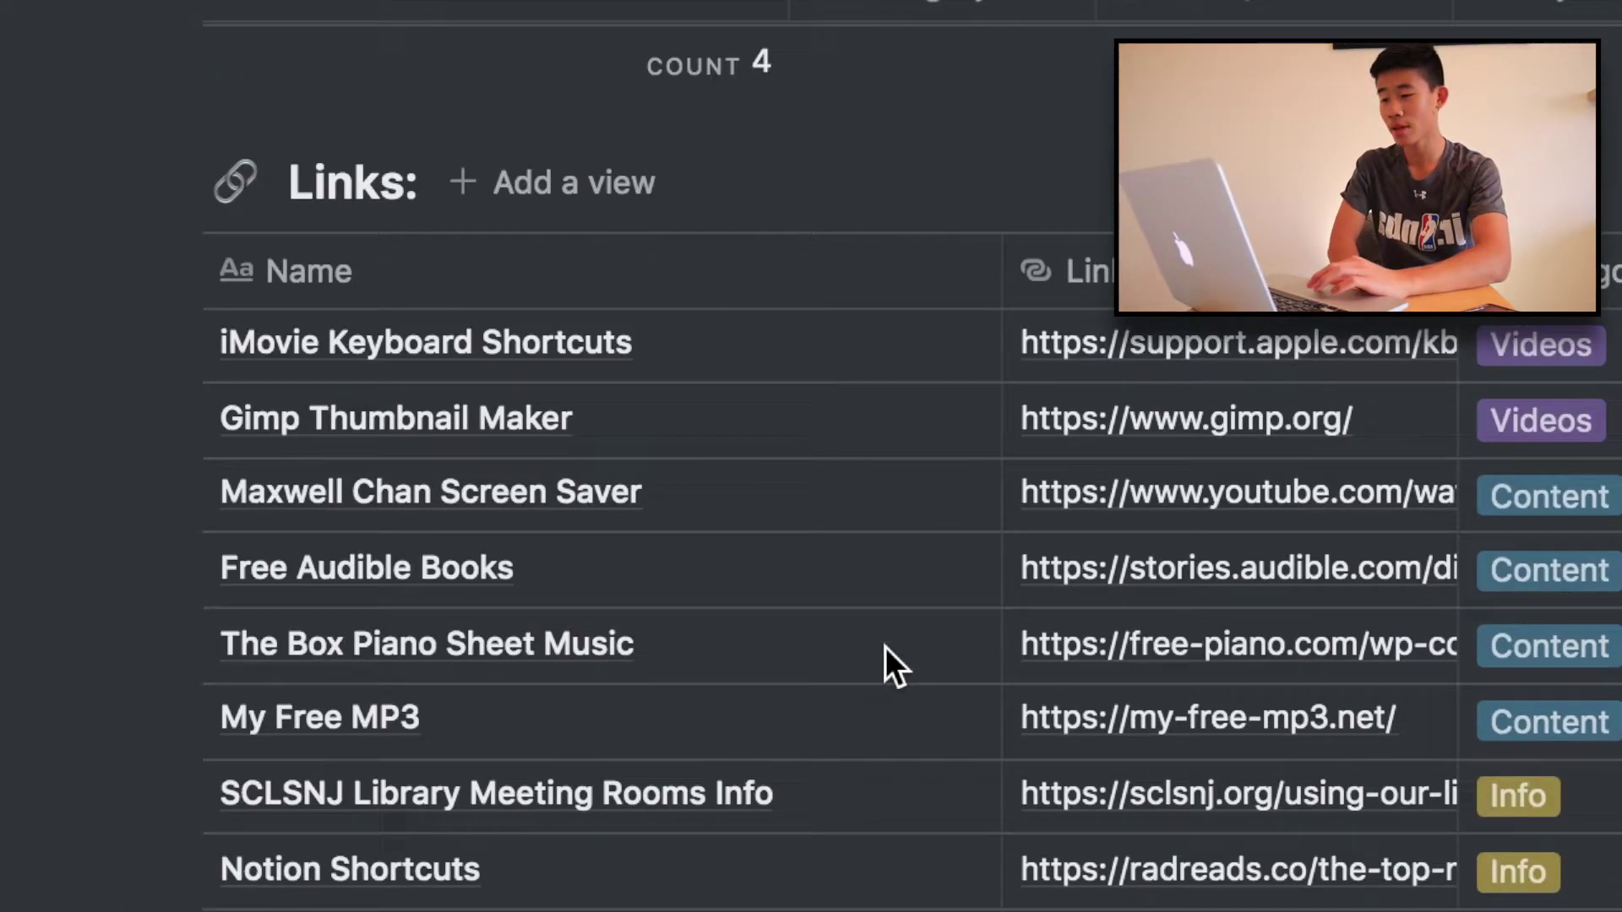
scroll(885, 662, down, 15)
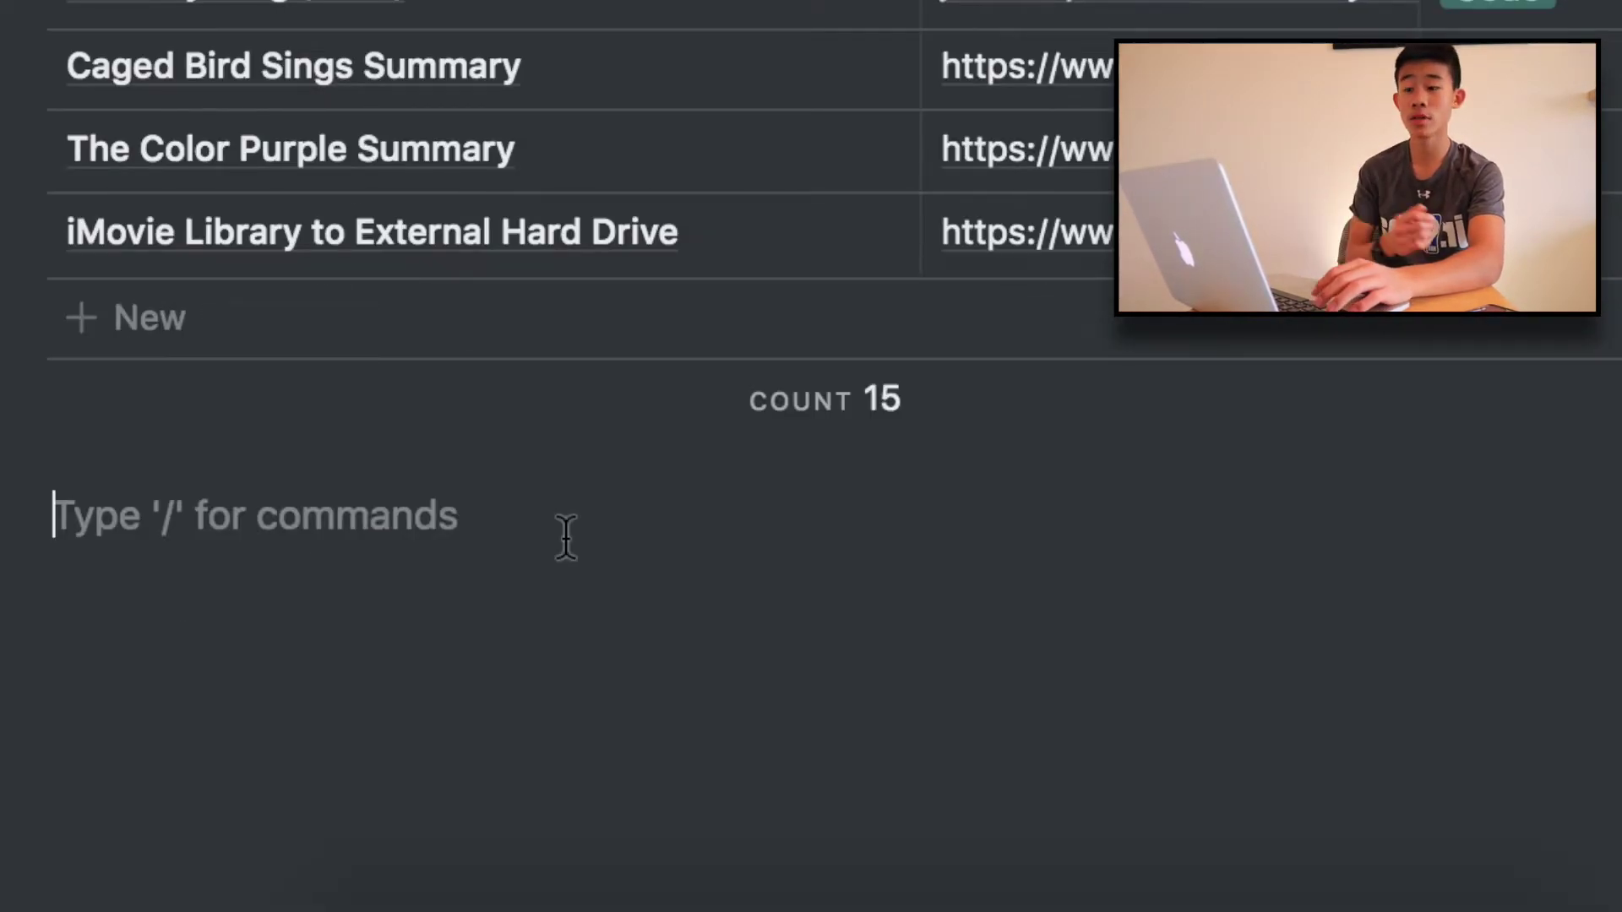
text(/t)
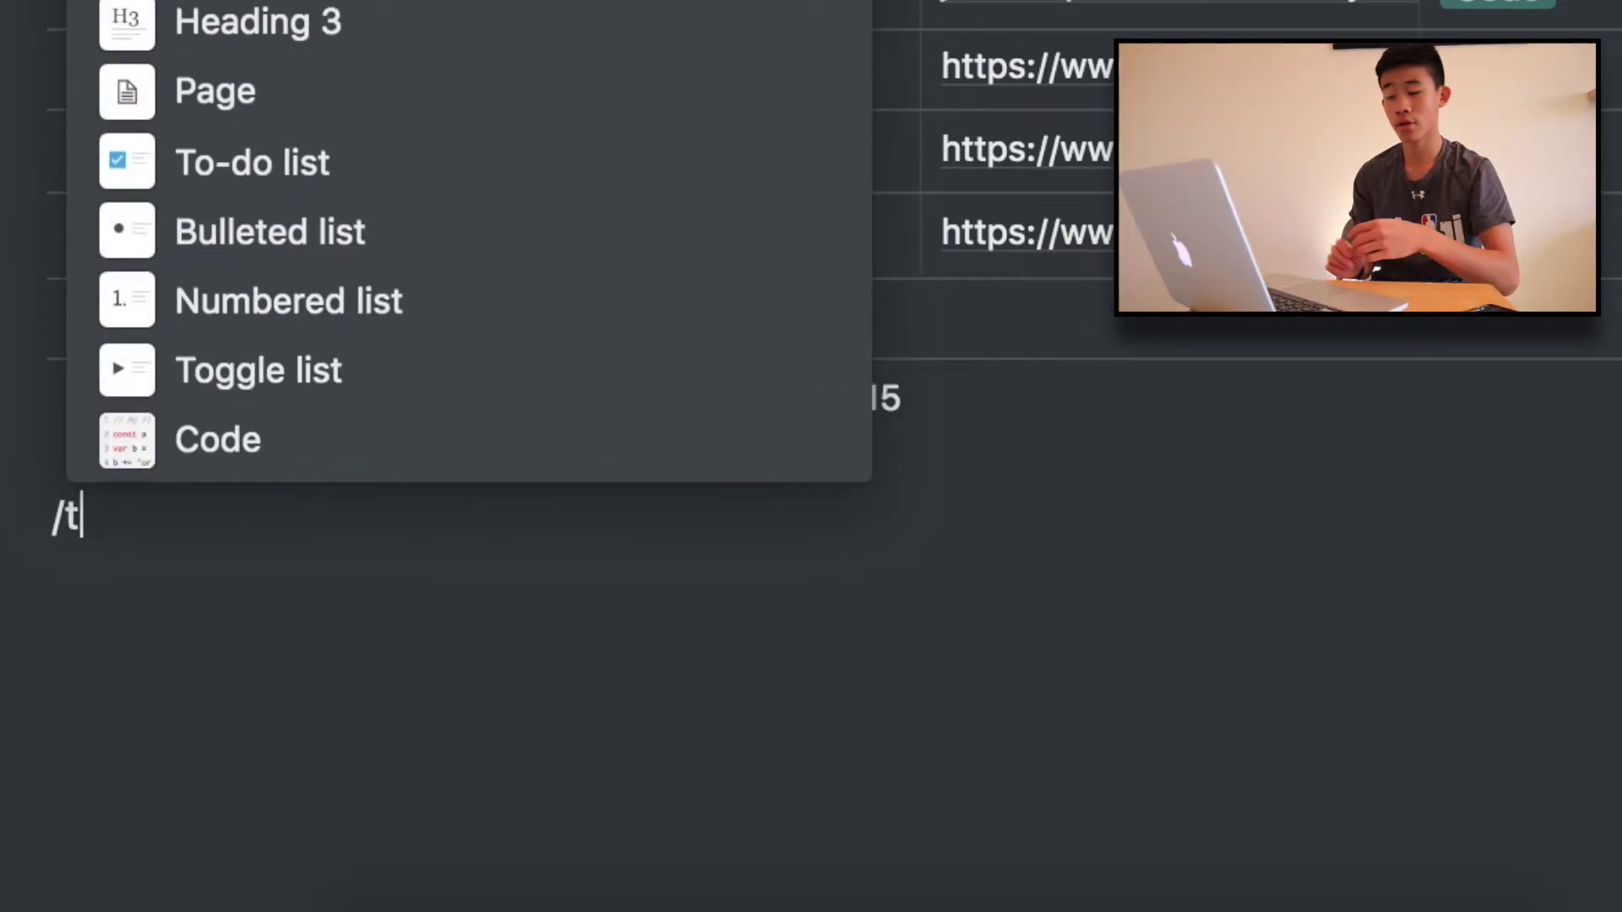
key(Return)
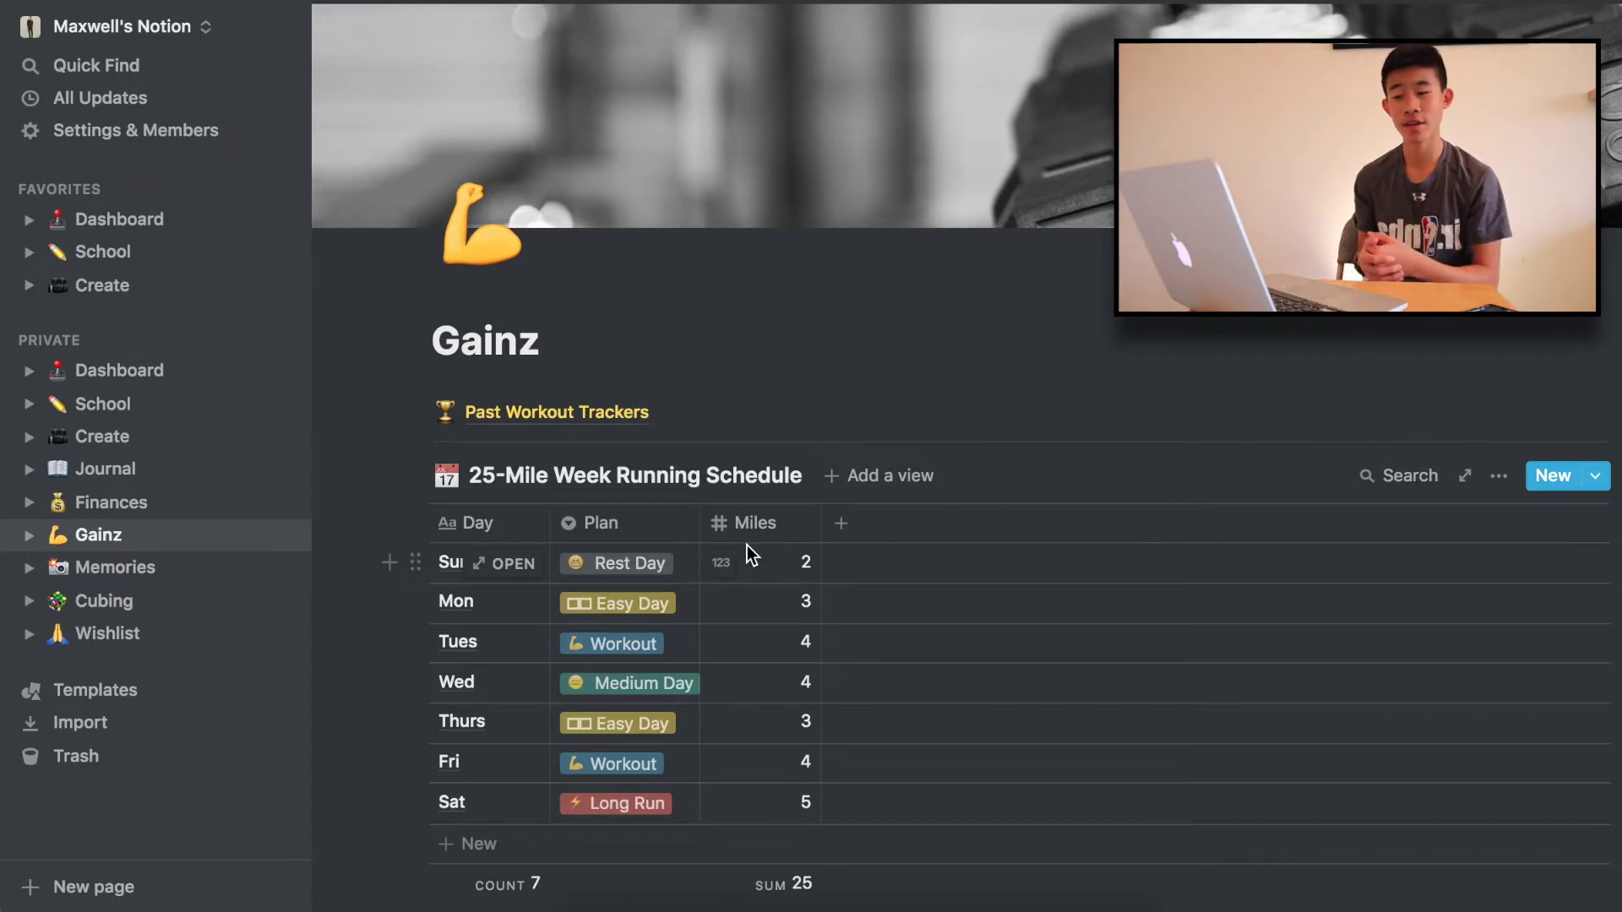
Change the 5k time in the Running PRs table from 20:14 to 19:29, then go to Memories
scroll(802, 351, down, 1)
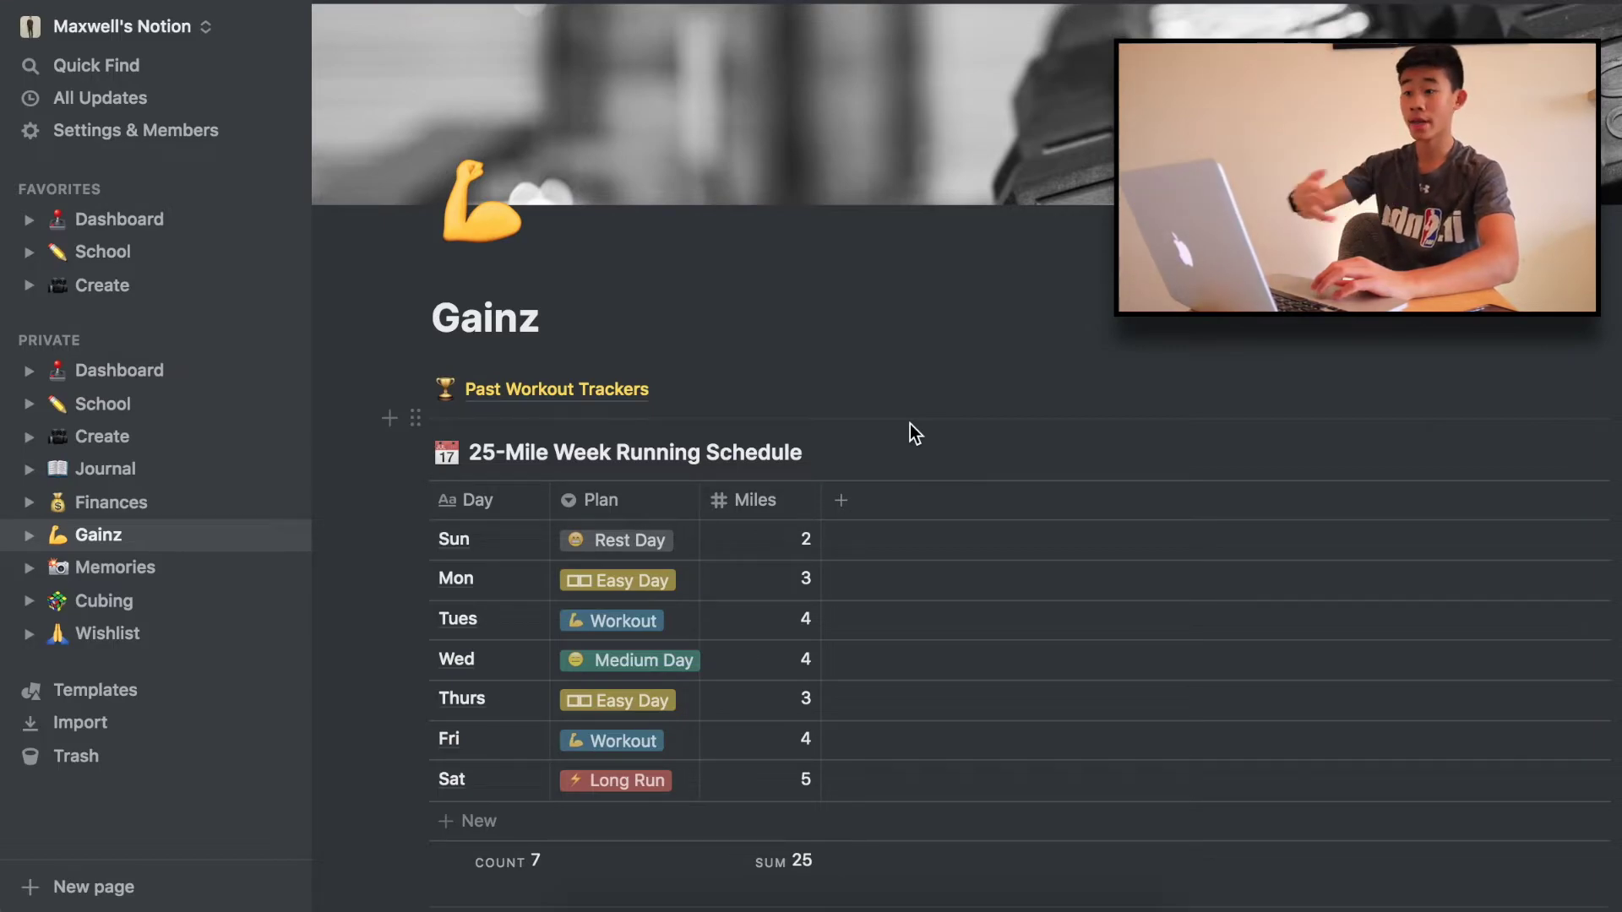
scroll(705, 566, down, 2)
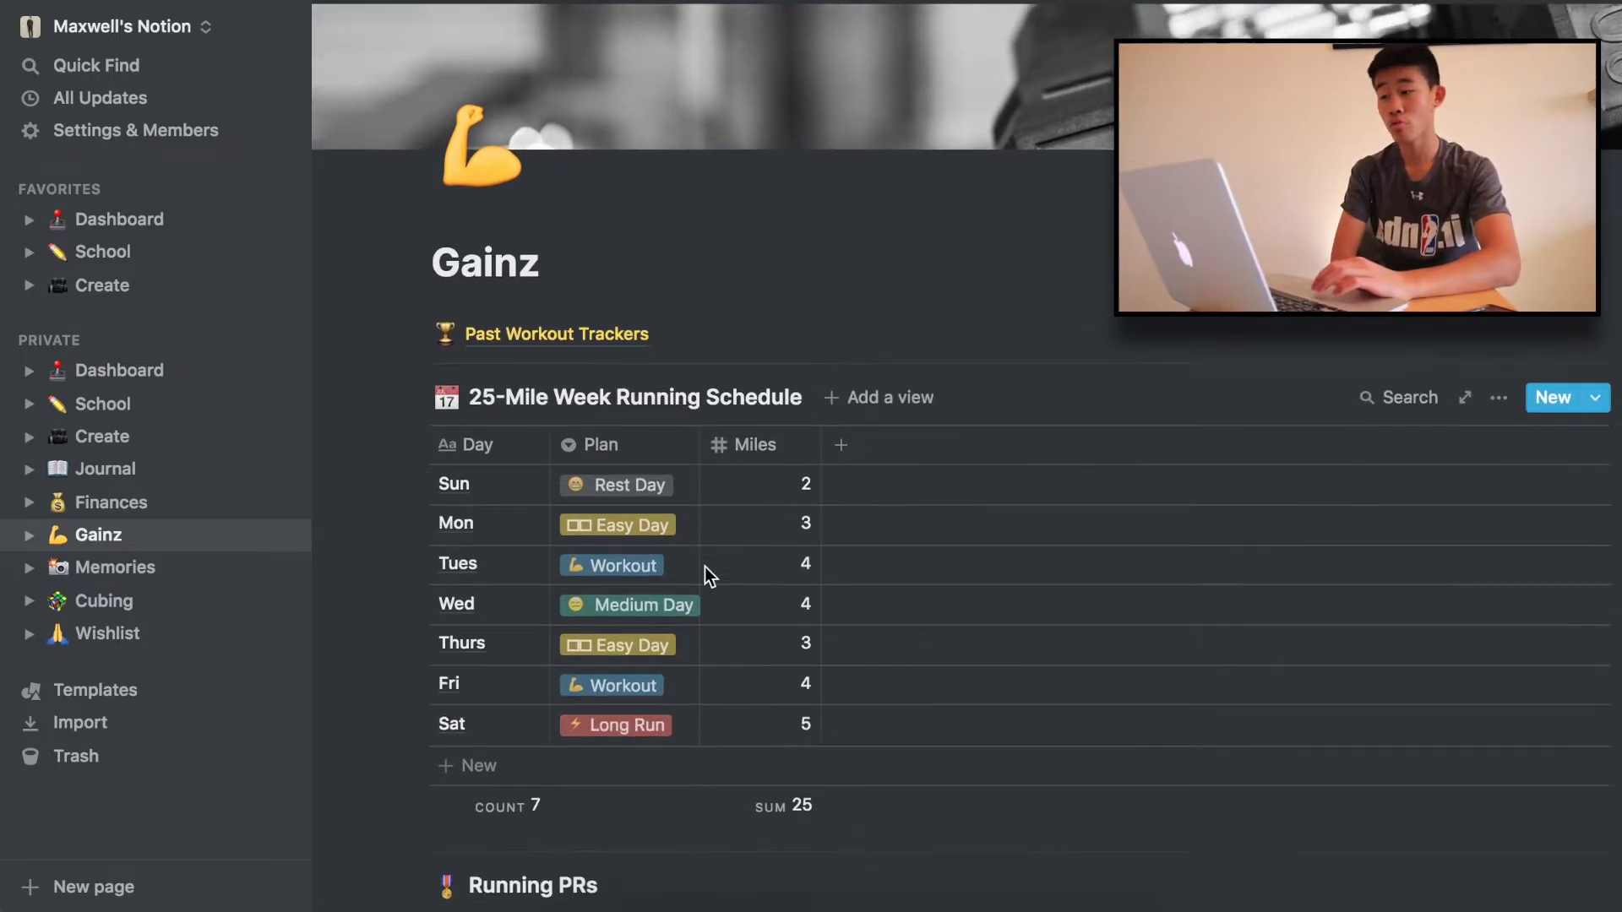
scroll(705, 566, down, 5)
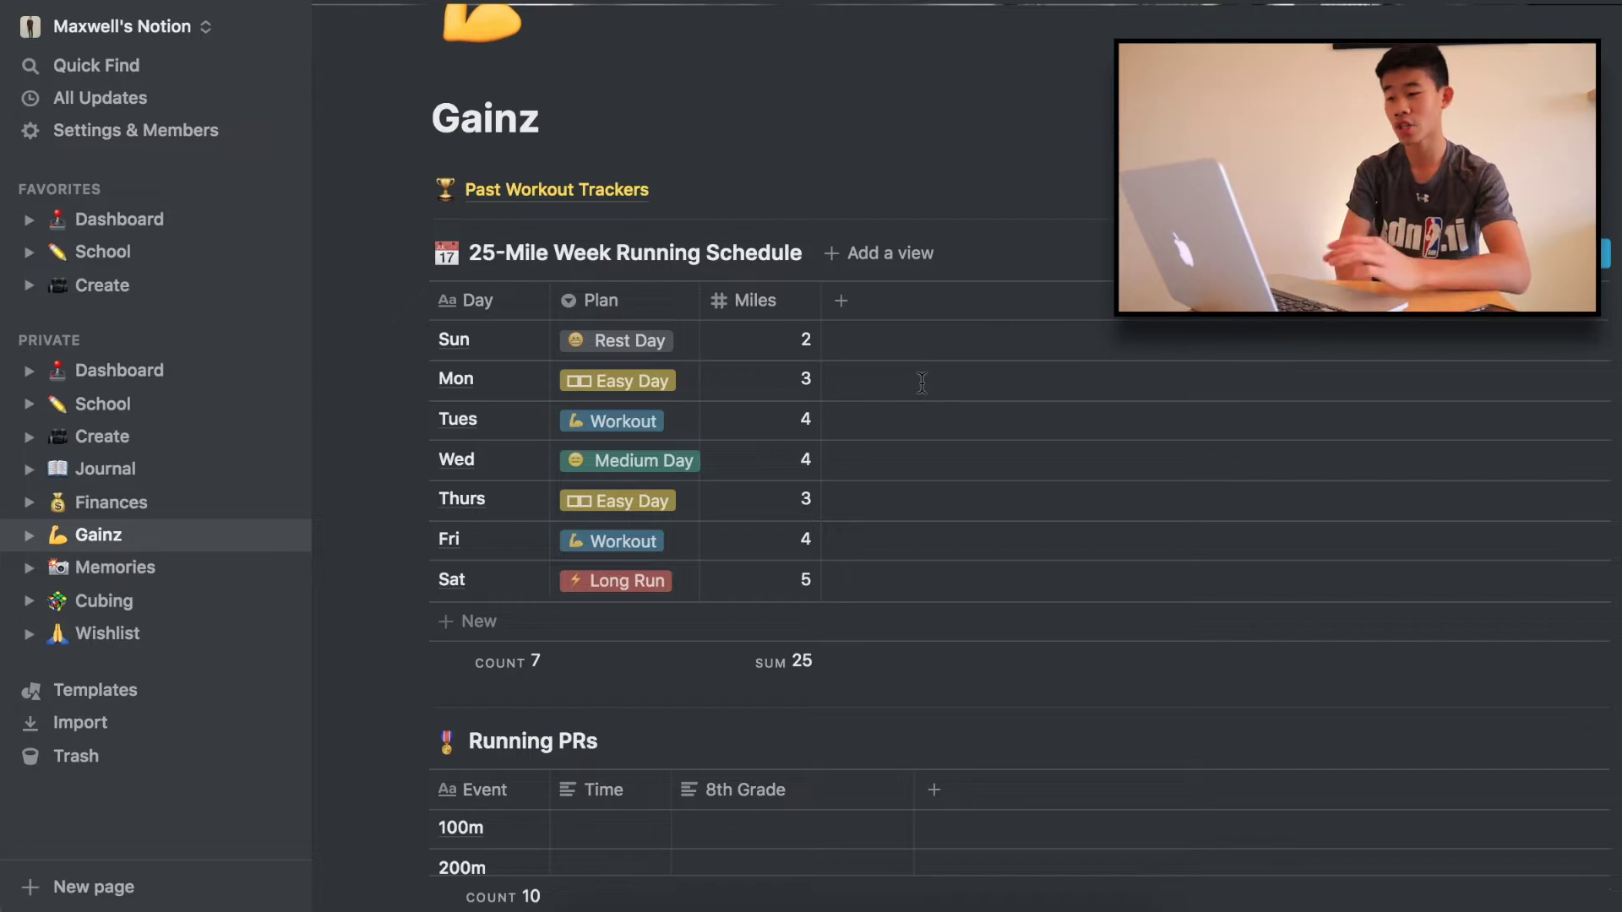
scroll(926, 327, down, 2)
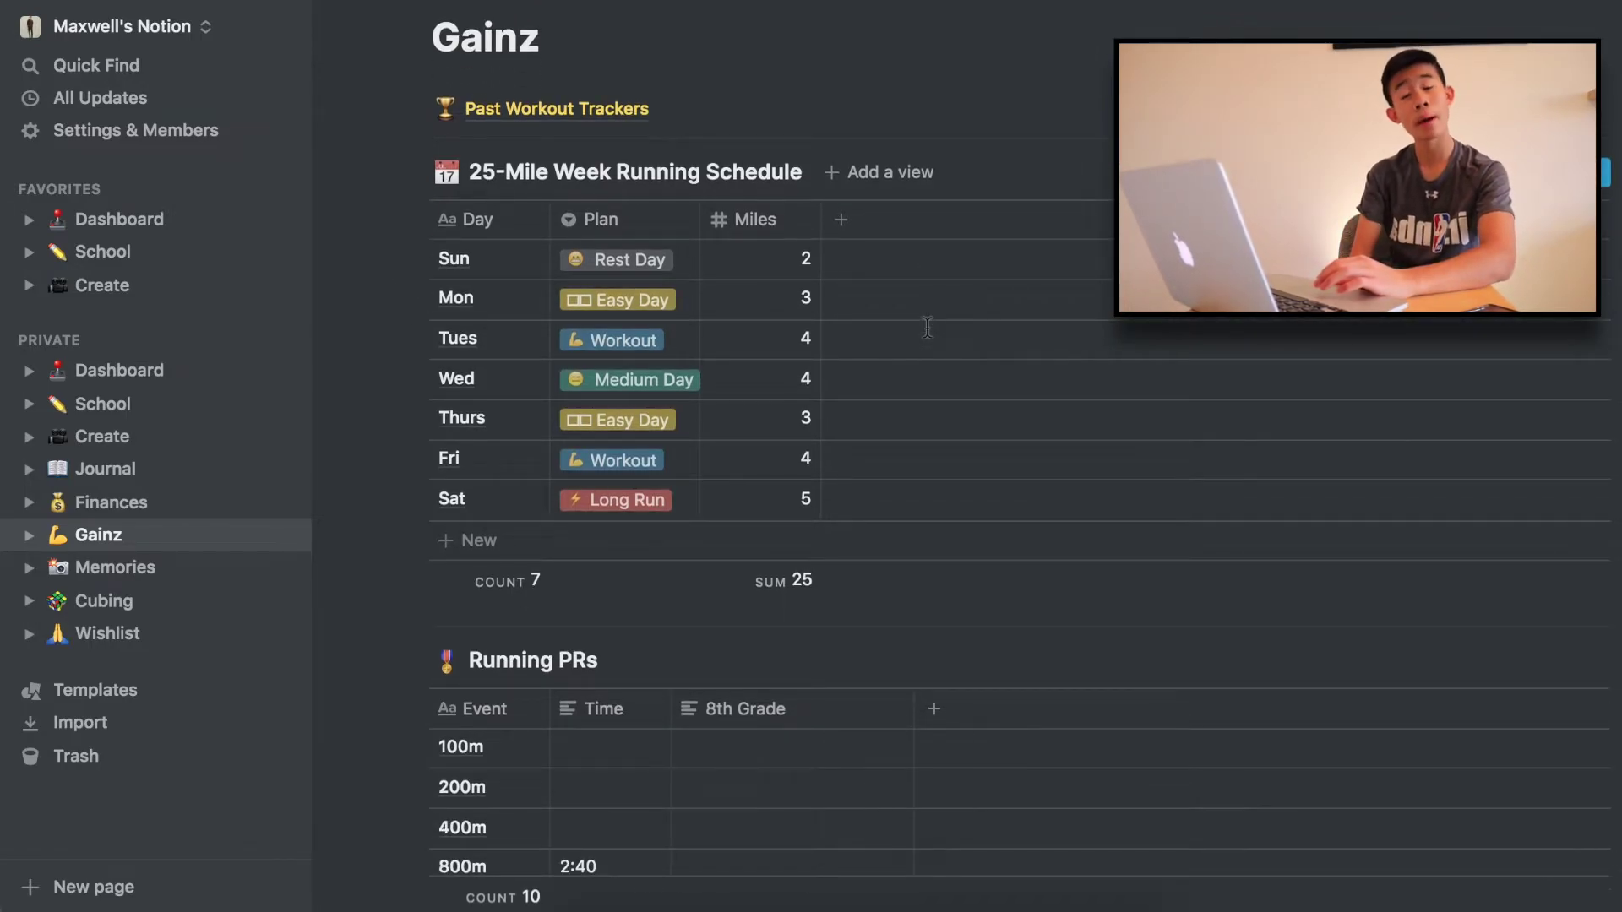
scroll(862, 554, down, 5)
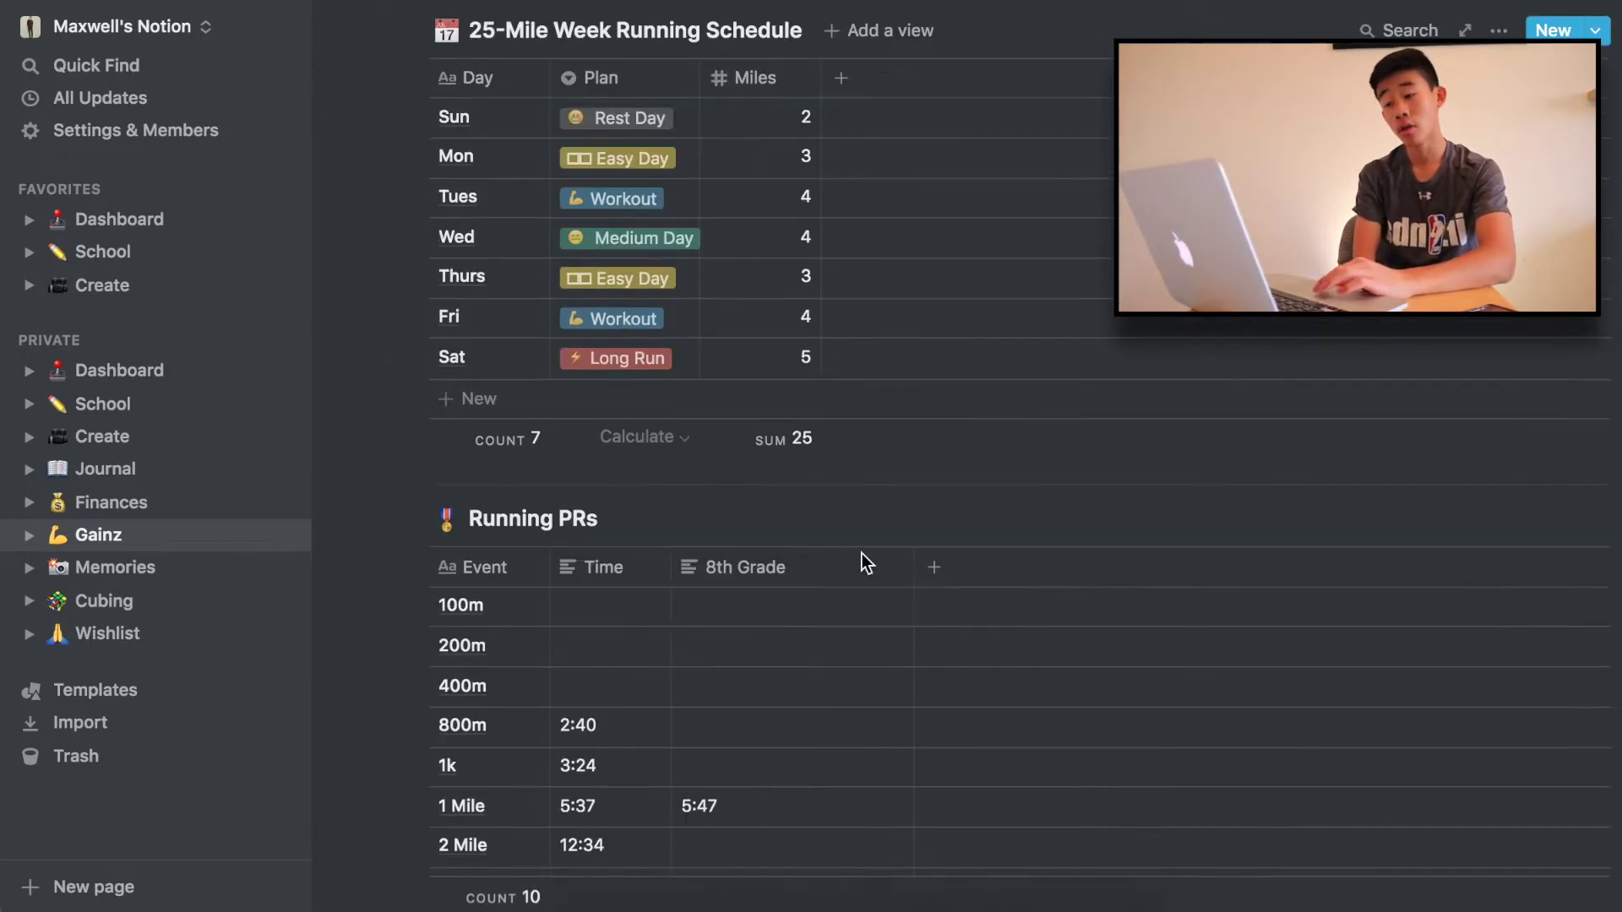
scroll(786, 730, down, 1)
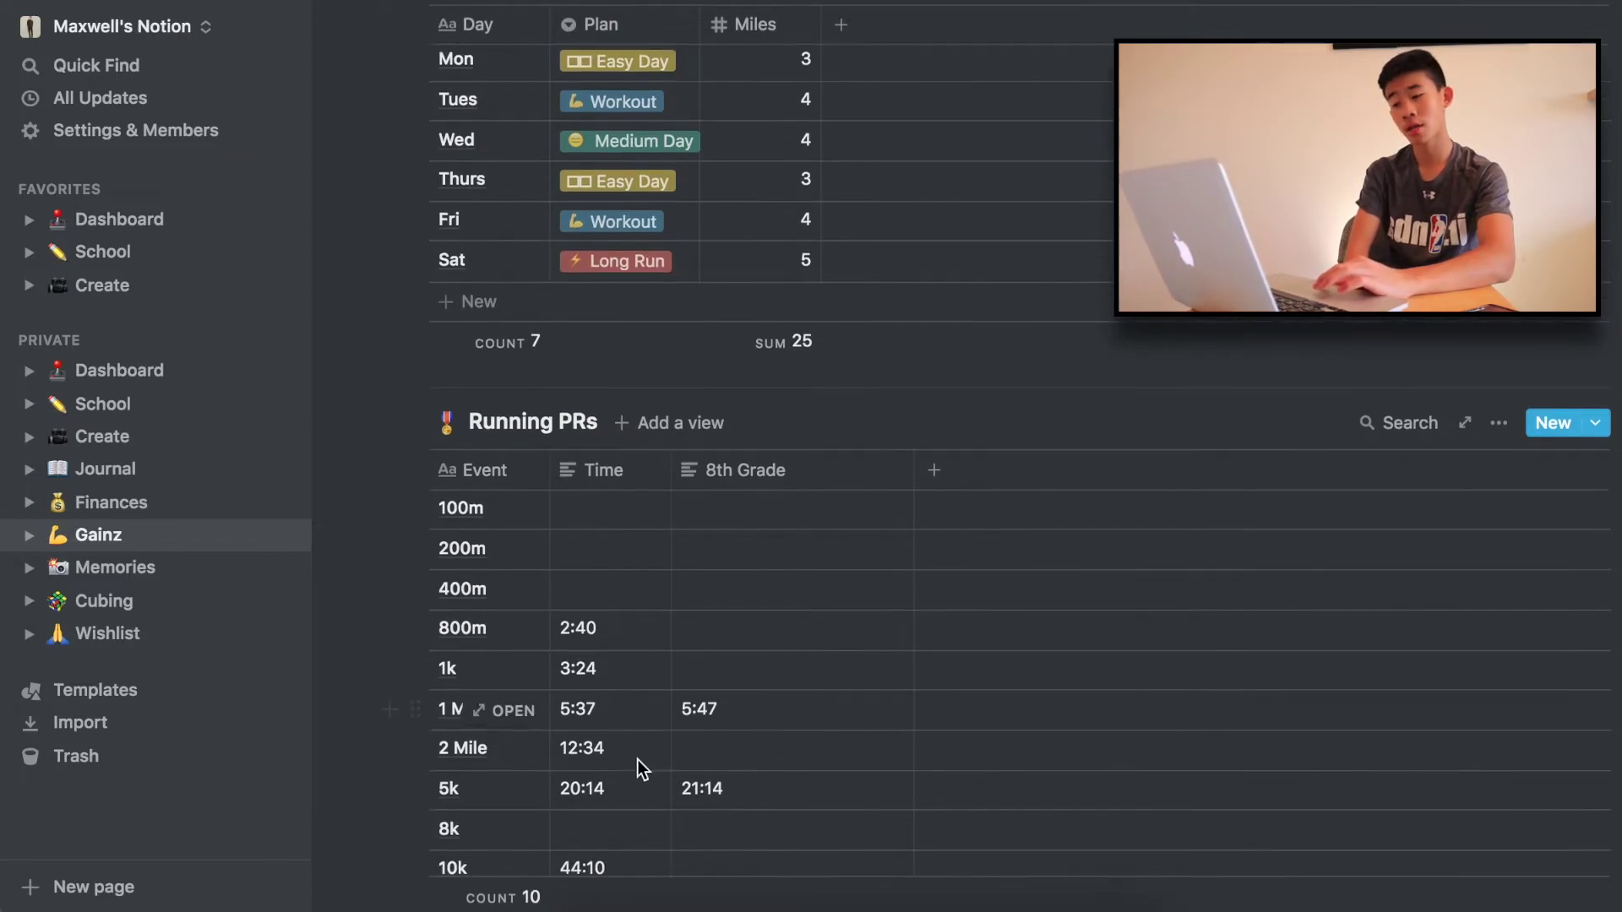
click(610, 794)
key(BackSpace)
key(BackSpace)
key(BackSpace)
key(BackSpace)
key(BackSpace)
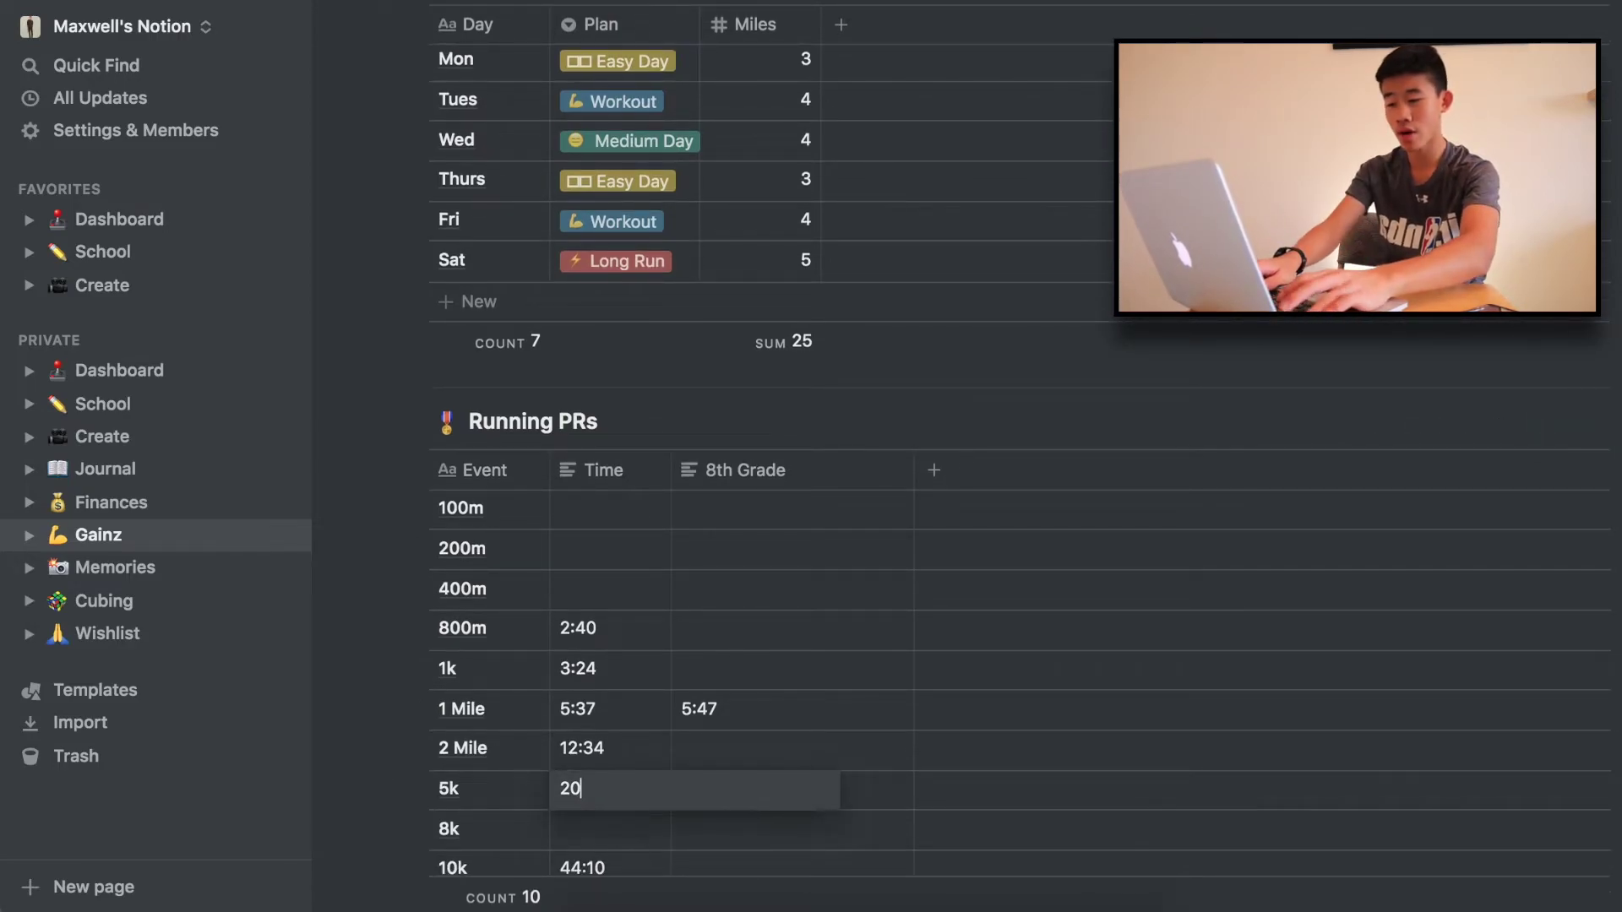
text(19:29)
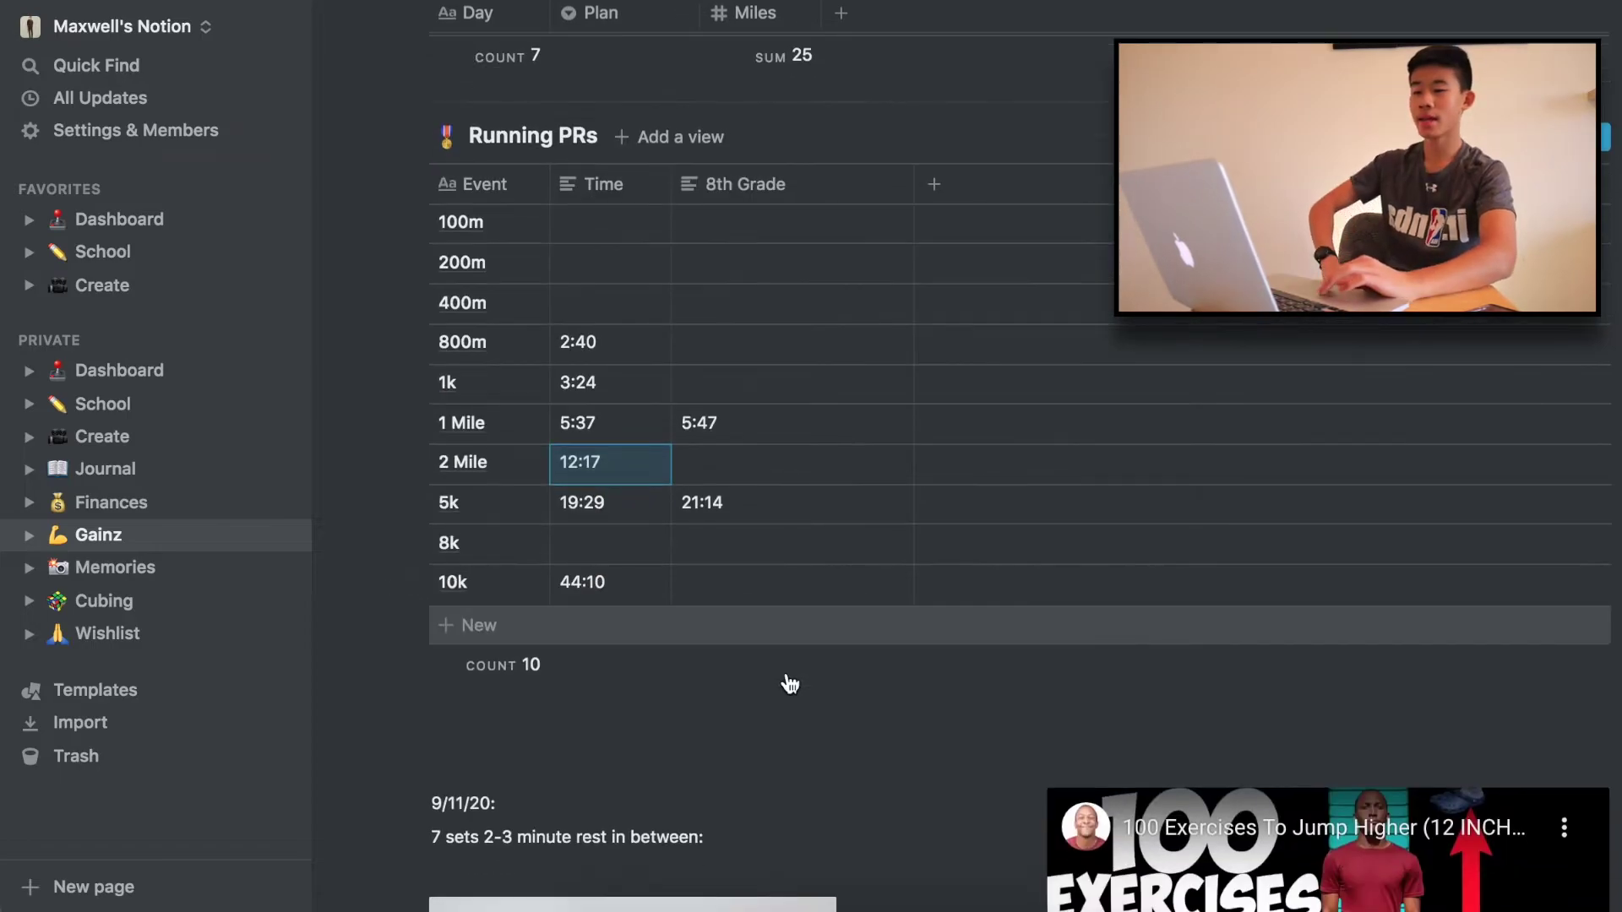
scroll(789, 682, down, 10)
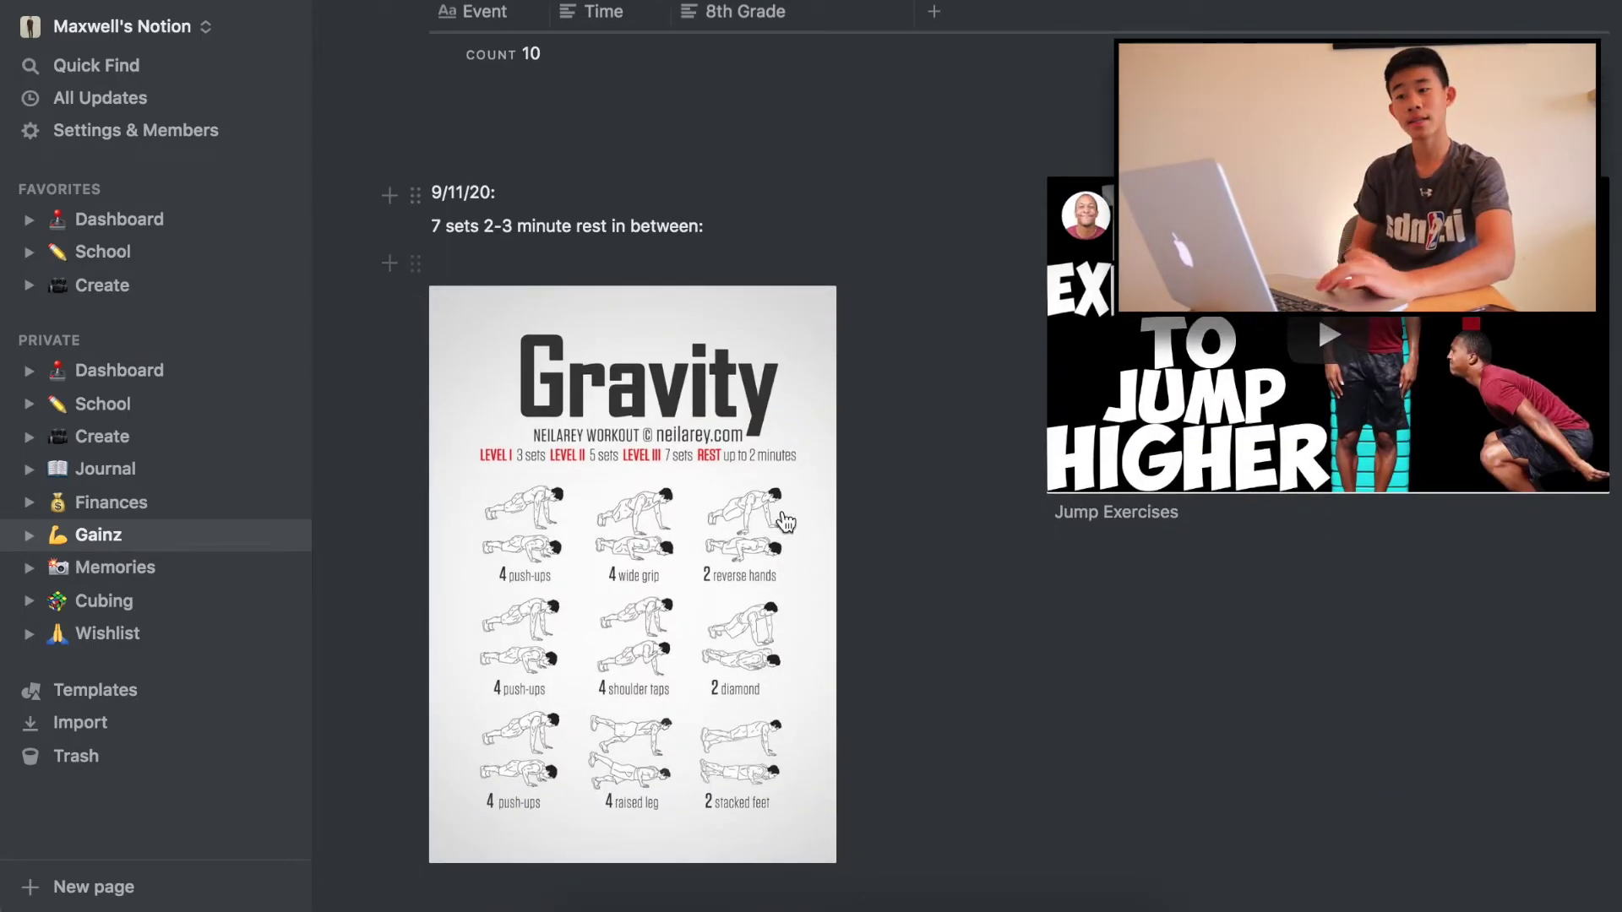
scroll(1290, 523, up, 15)
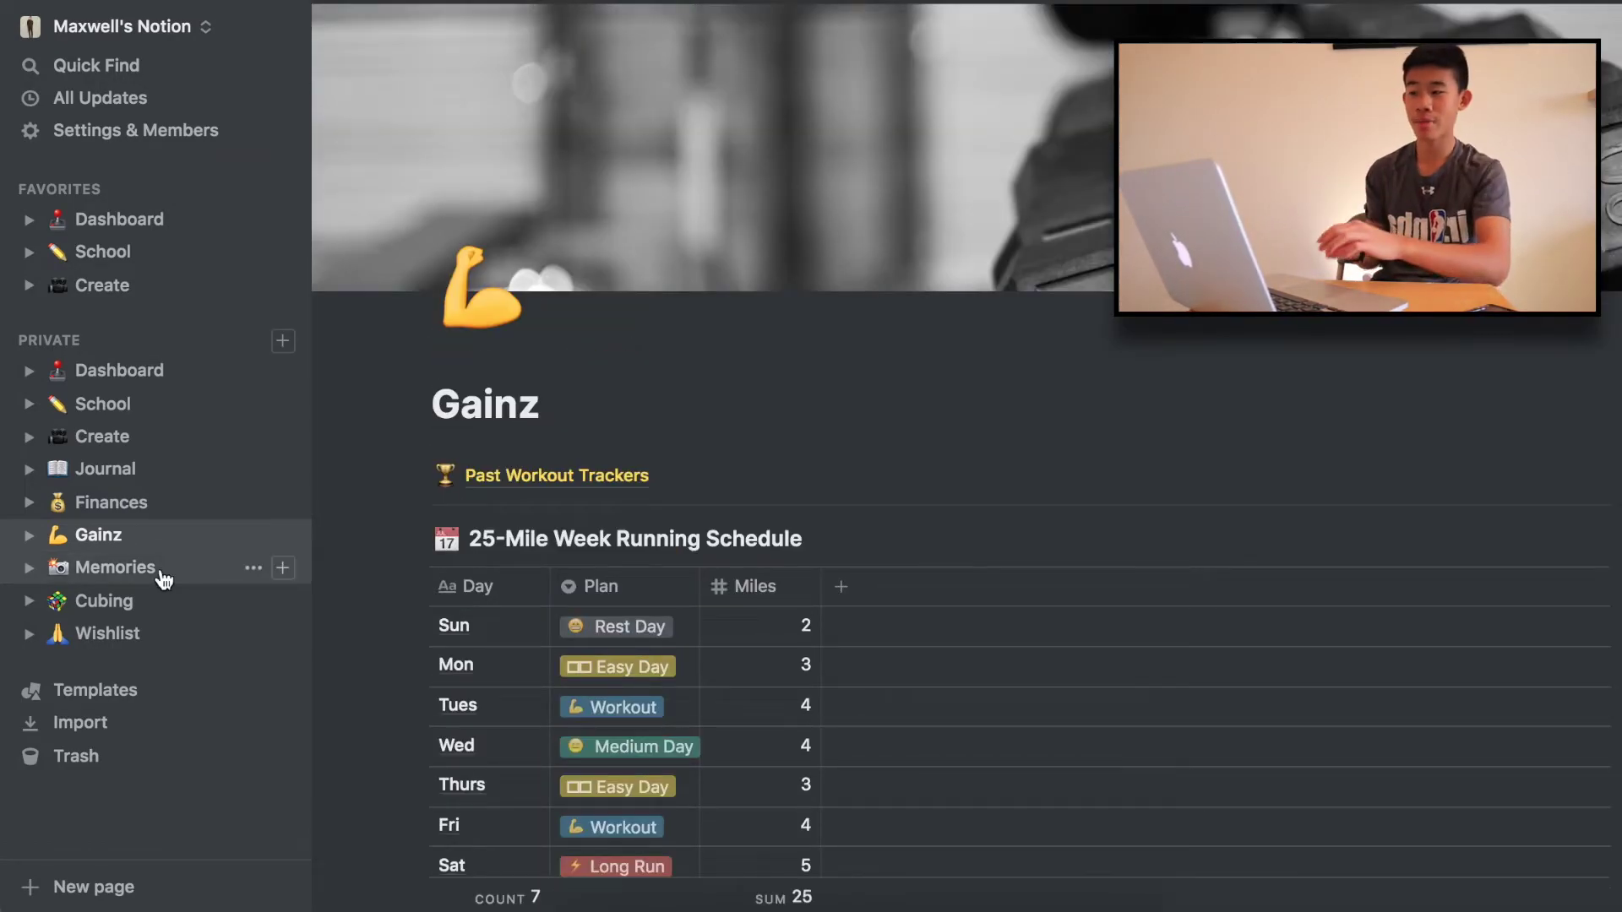
click(115, 567)
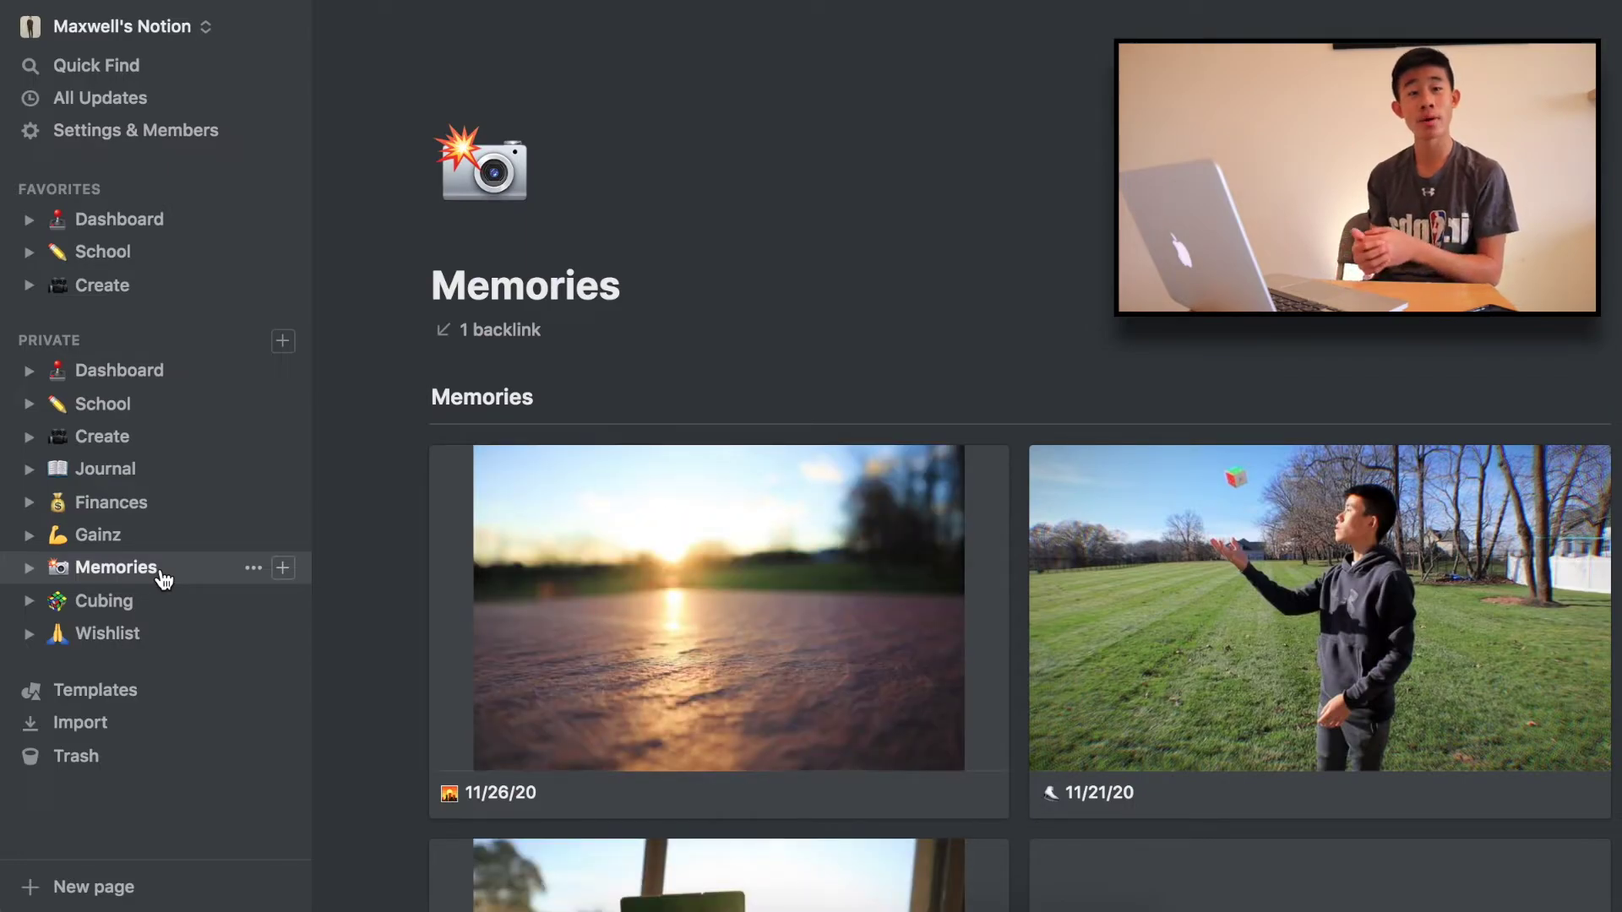
Browse the Memories gallery and preview the 8/26/20 memory's photos before moving to Cubing
scroll(968, 496, down, 4)
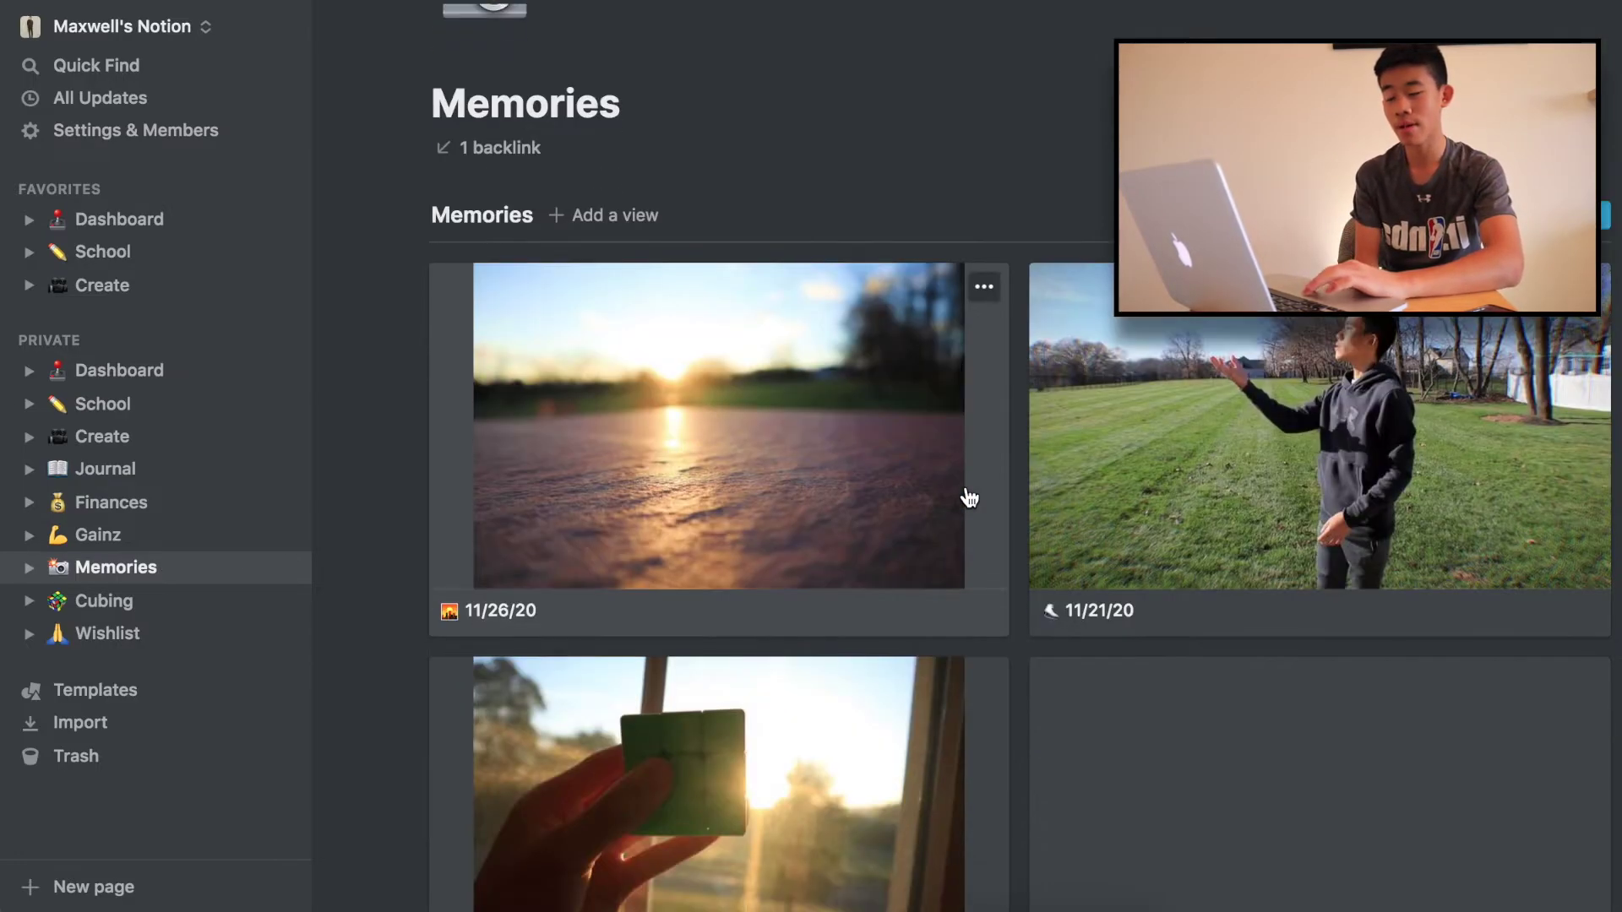
scroll(1220, 442, down, 5)
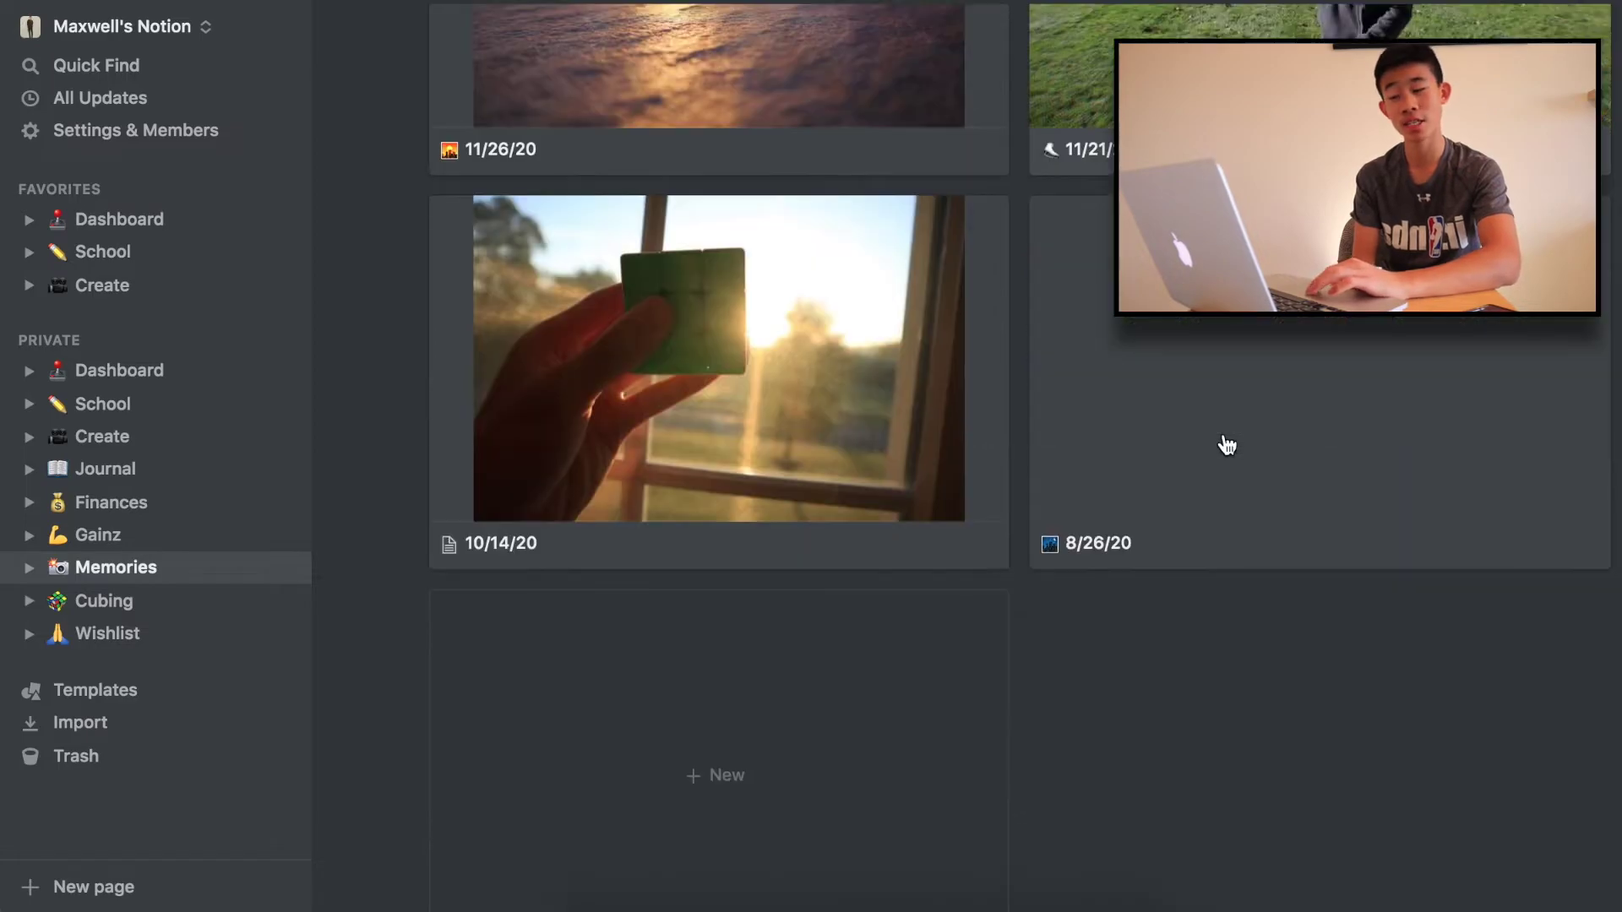
scroll(1224, 446, up, 3)
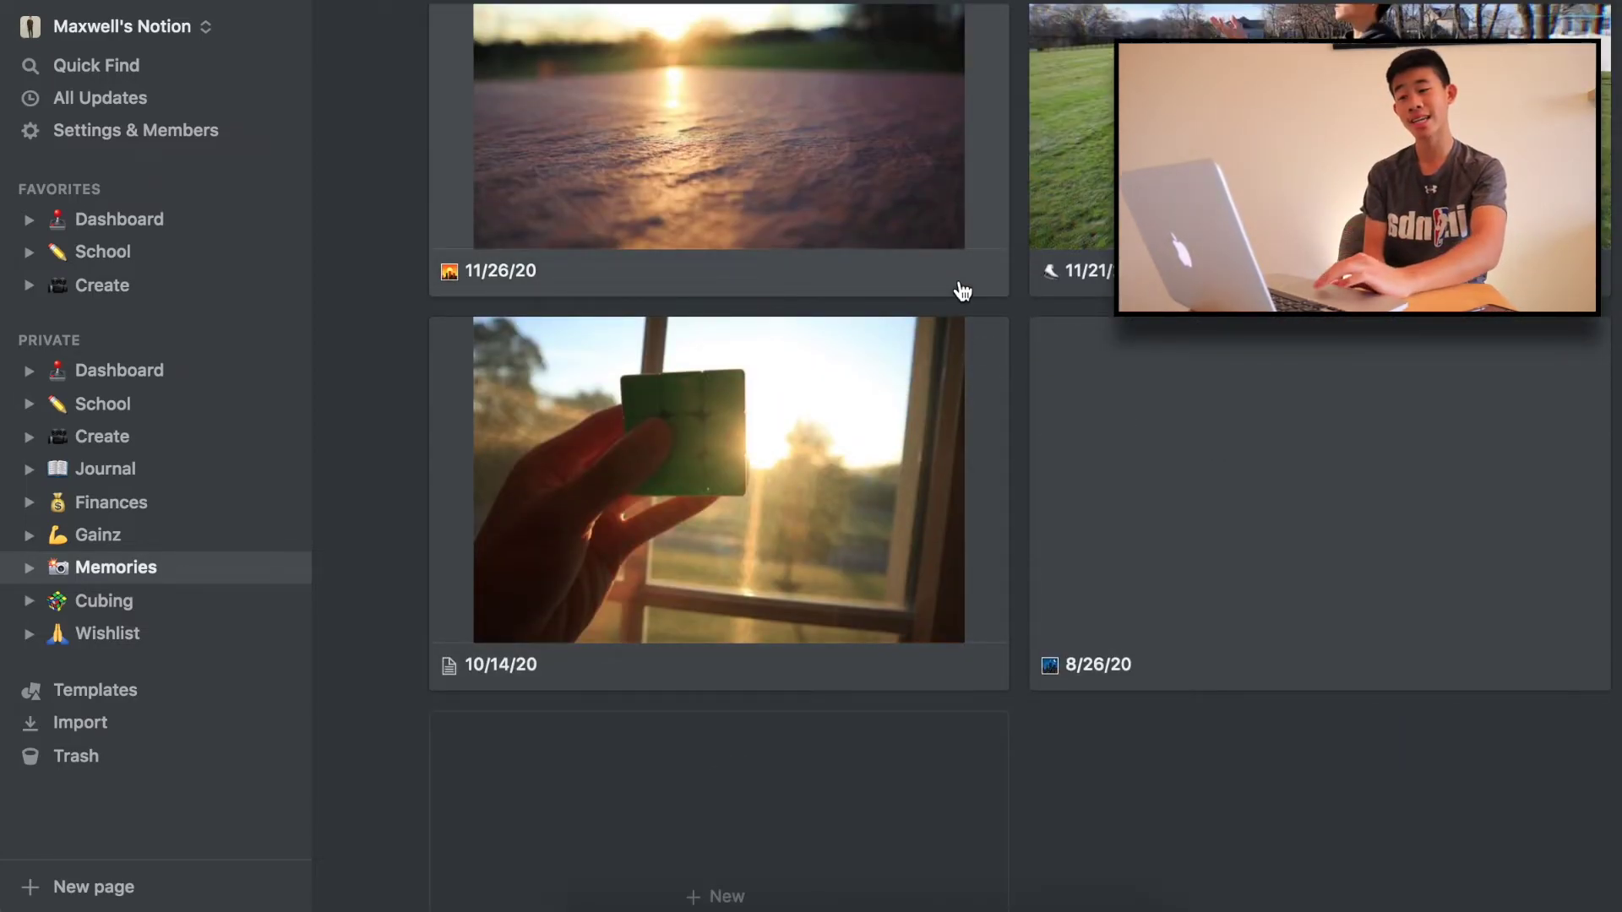
scroll(962, 291, up, 2)
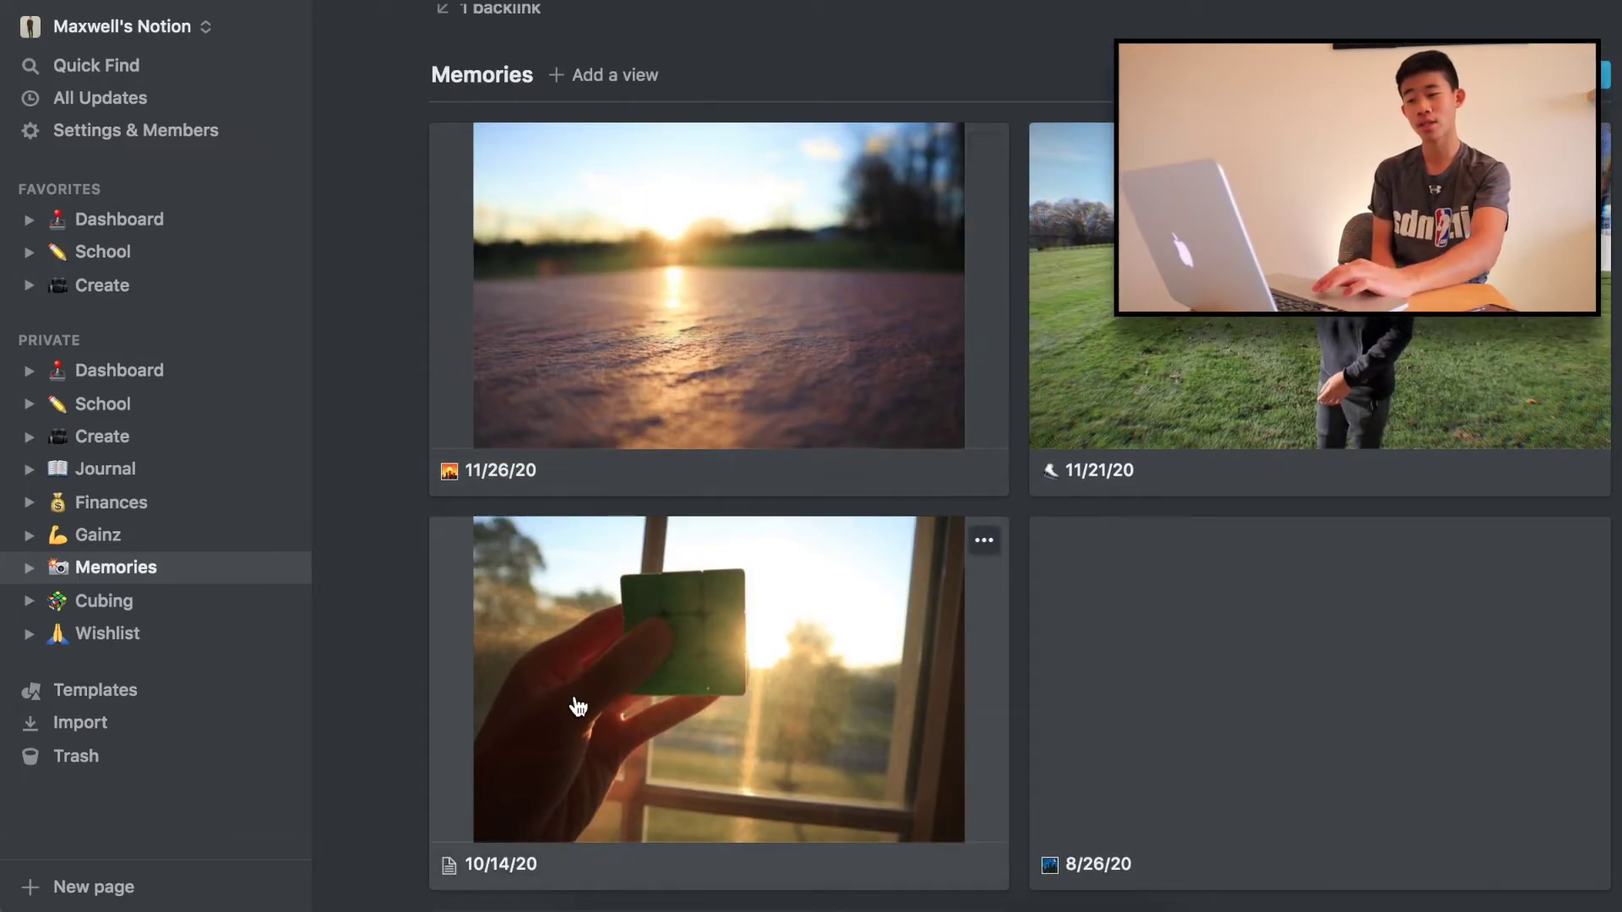
click(1231, 647)
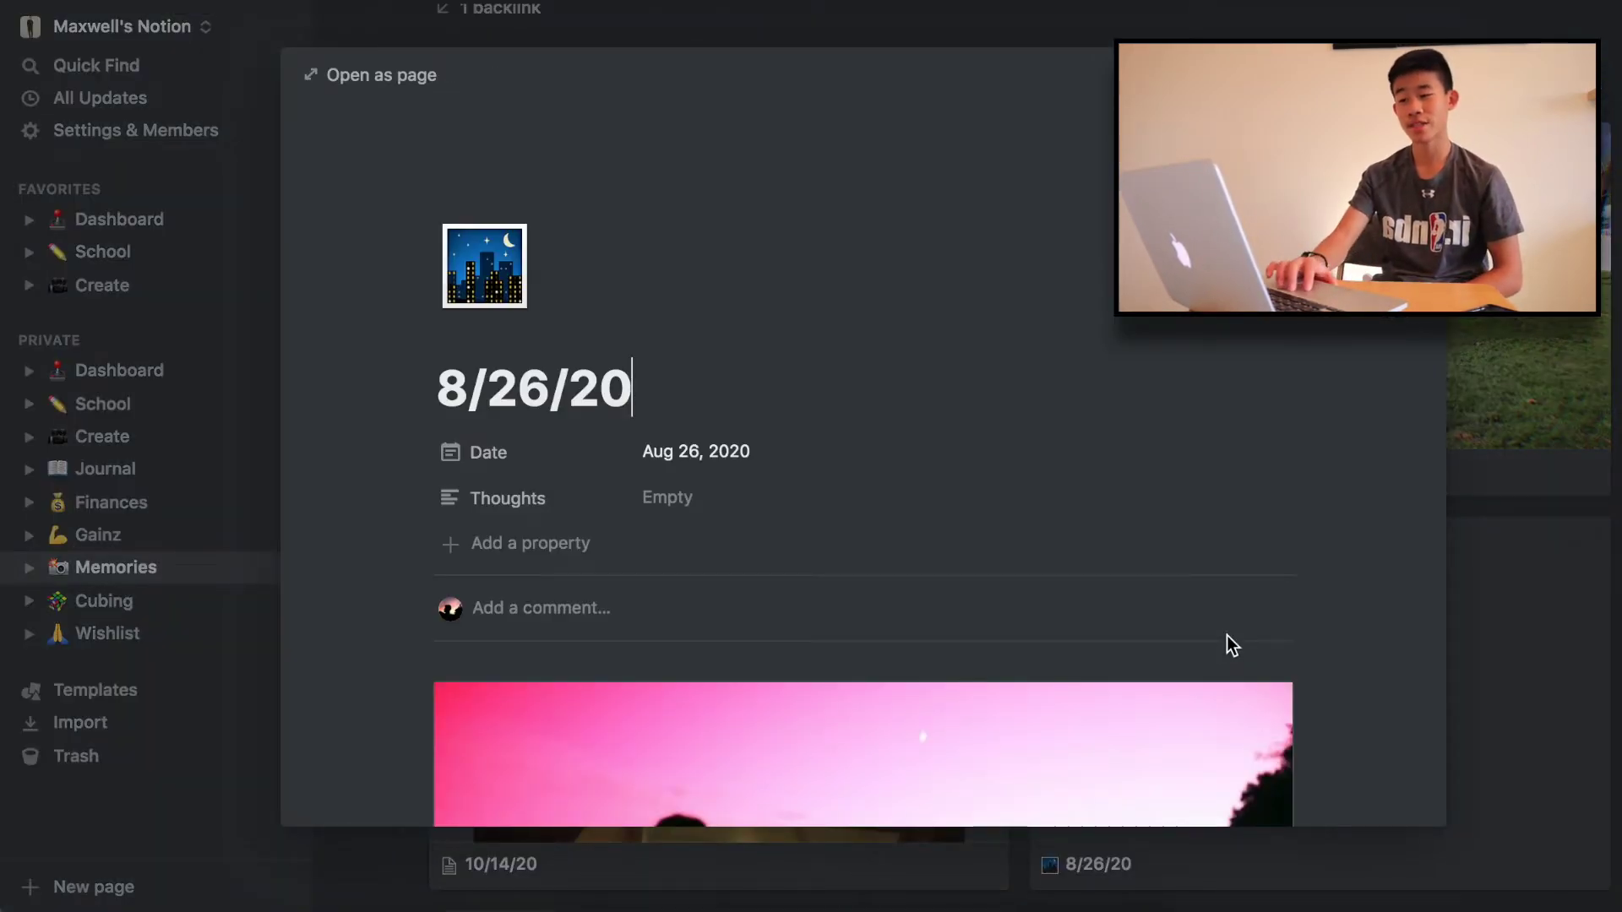
scroll(1230, 647, down, 3)
scroll(1231, 647, down, 5)
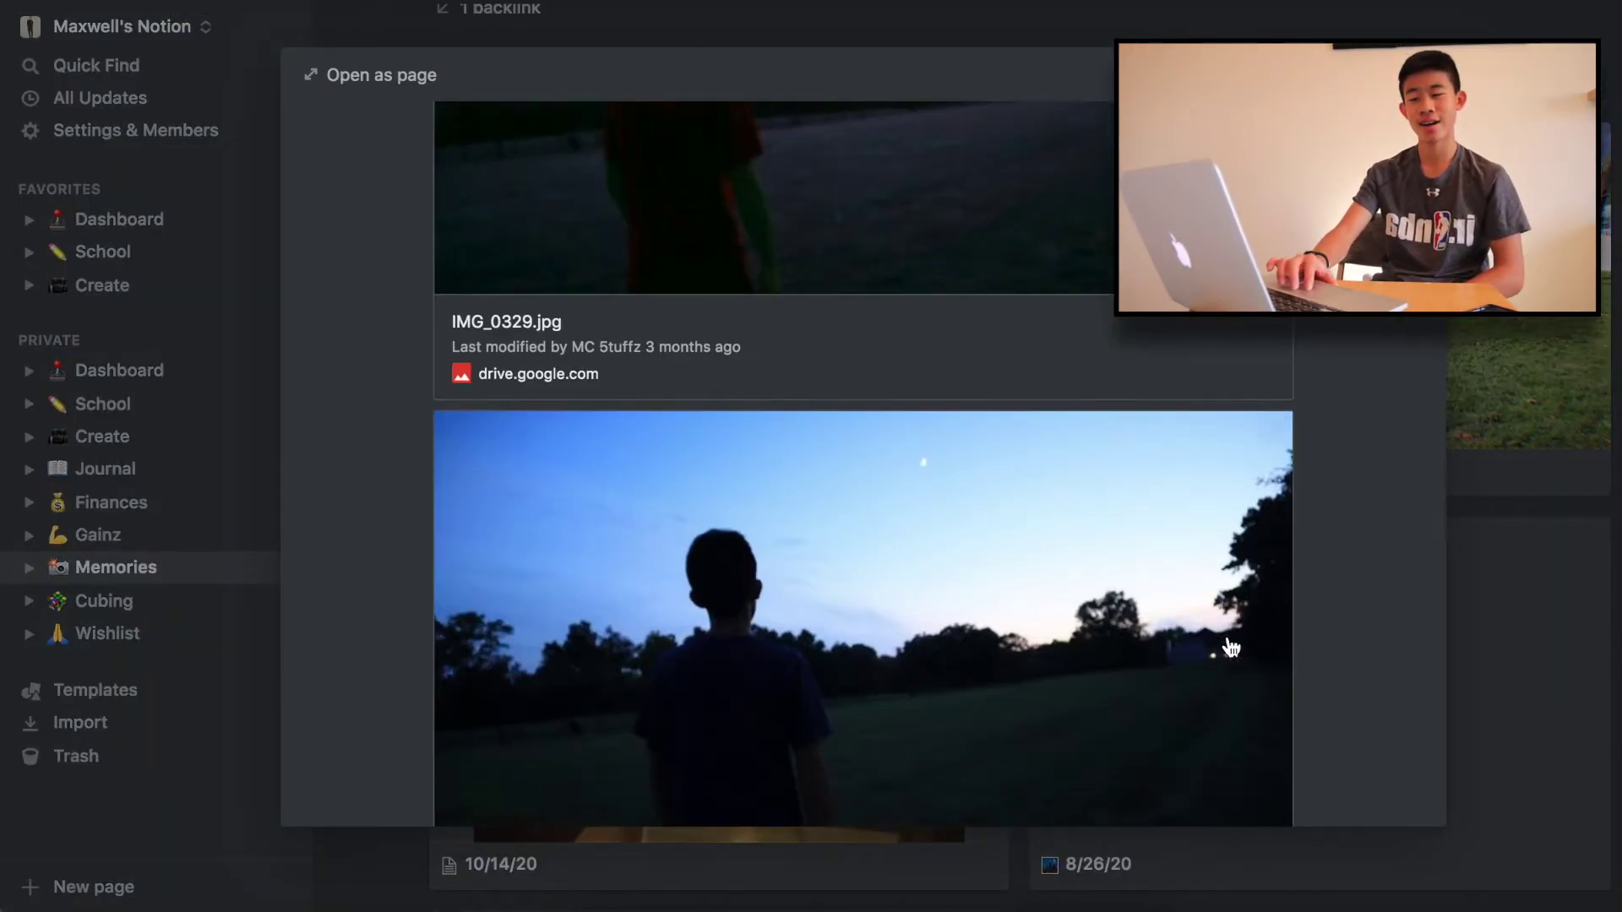
scroll(1230, 647, down, 10)
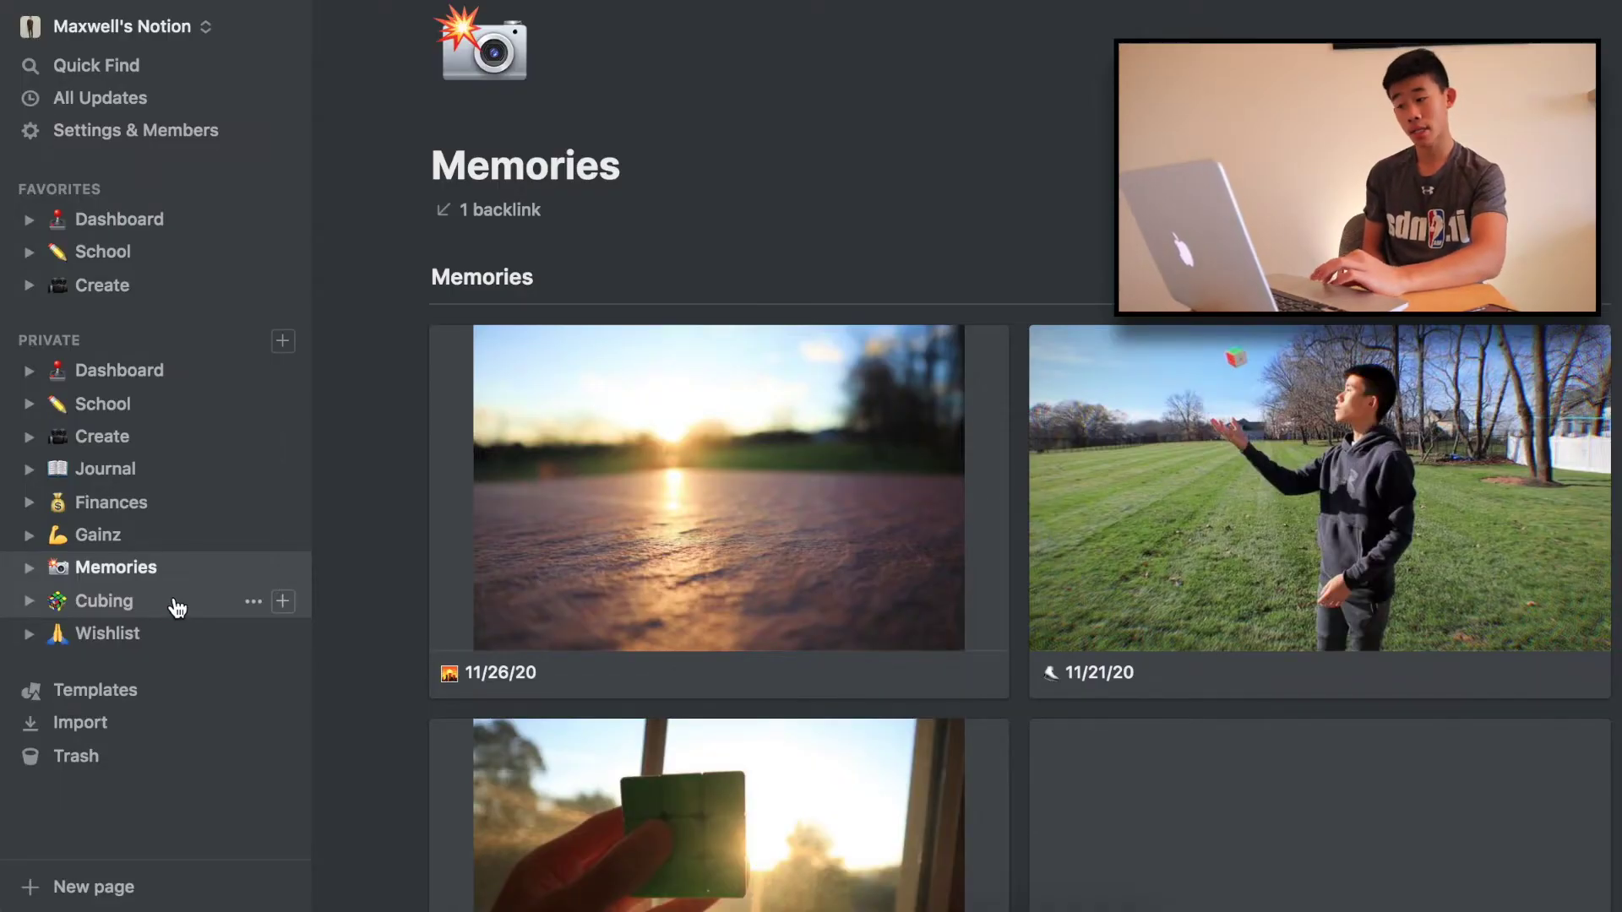
click(177, 608)
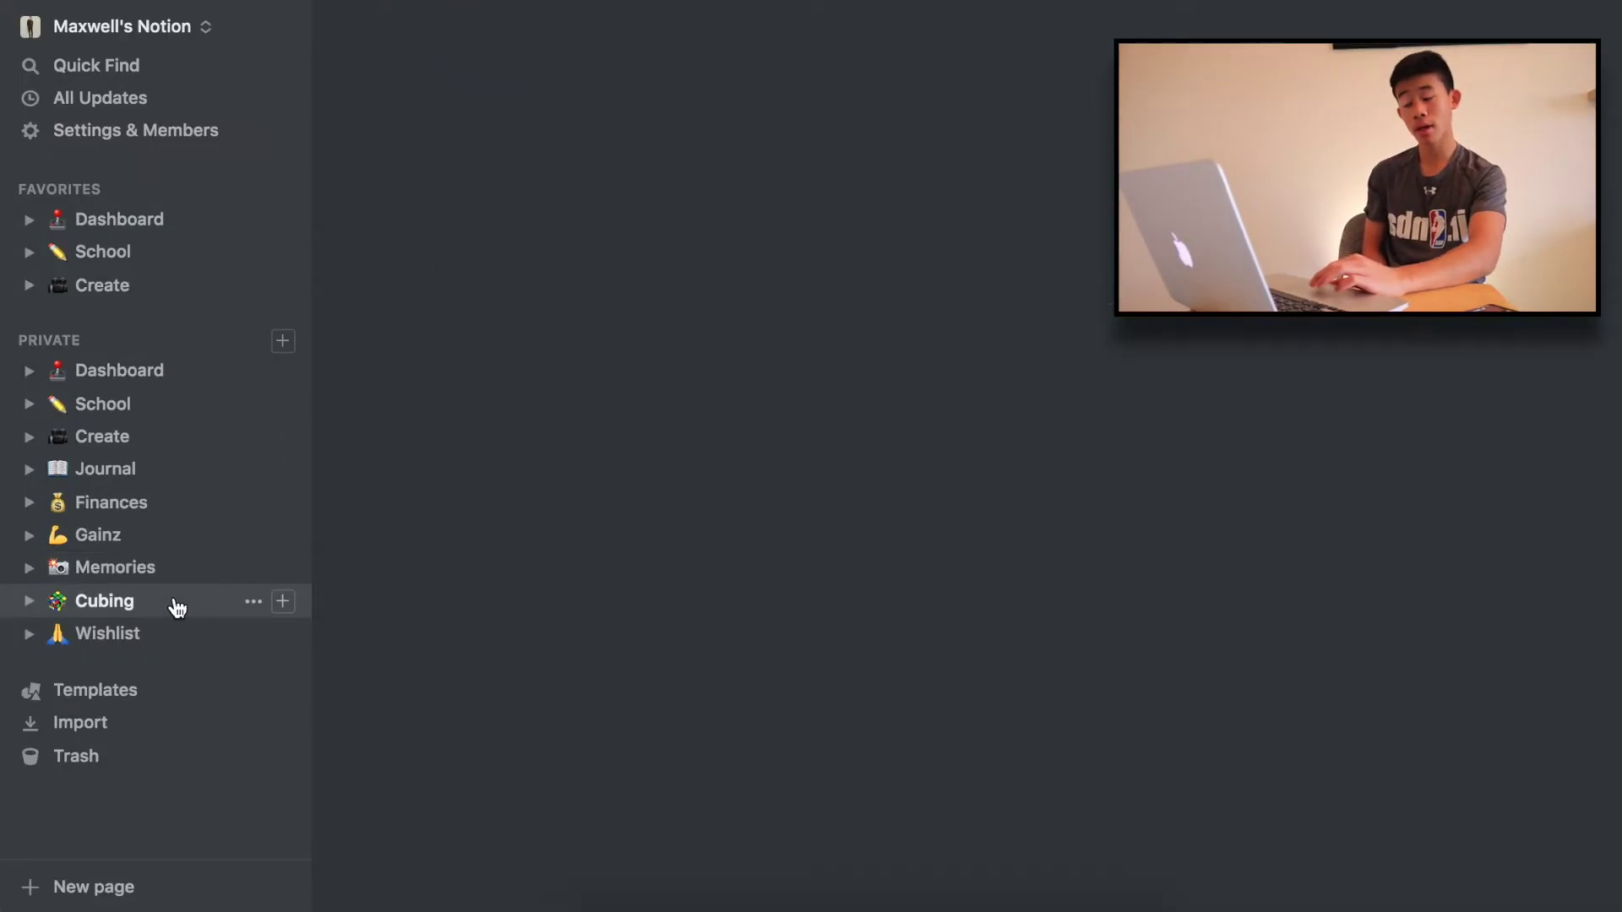
Scroll the Cubing page past the PBs table and algorithm to-dos to the 13-entry Resources table
scroll(764, 497, down, 2)
scroll(764, 498, down, 2)
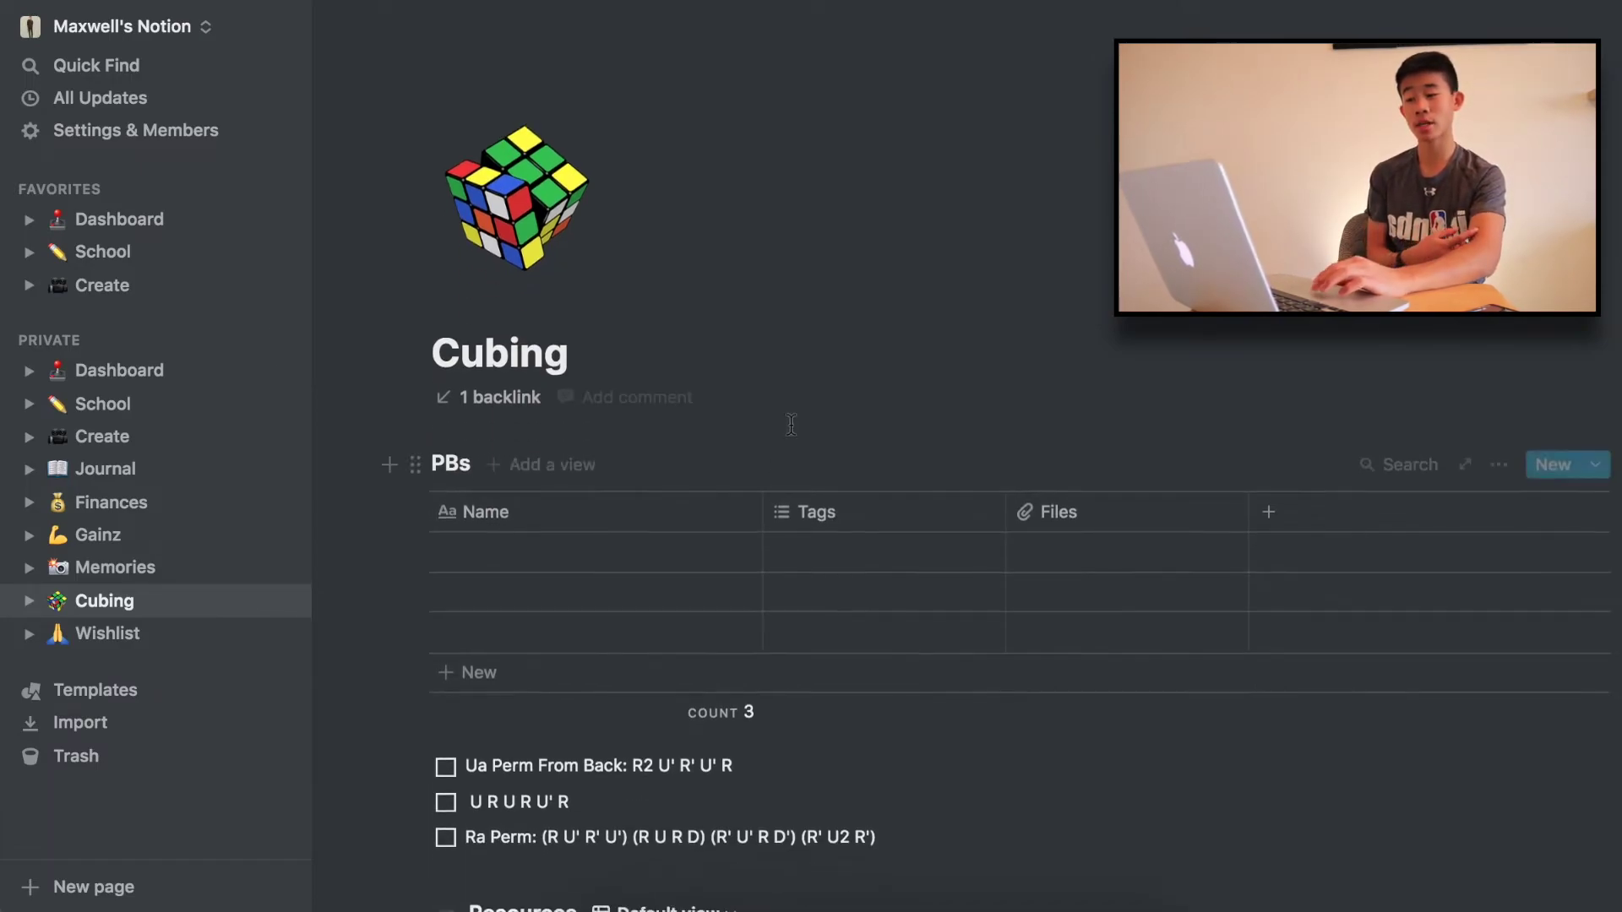
scroll(693, 593, down, 5)
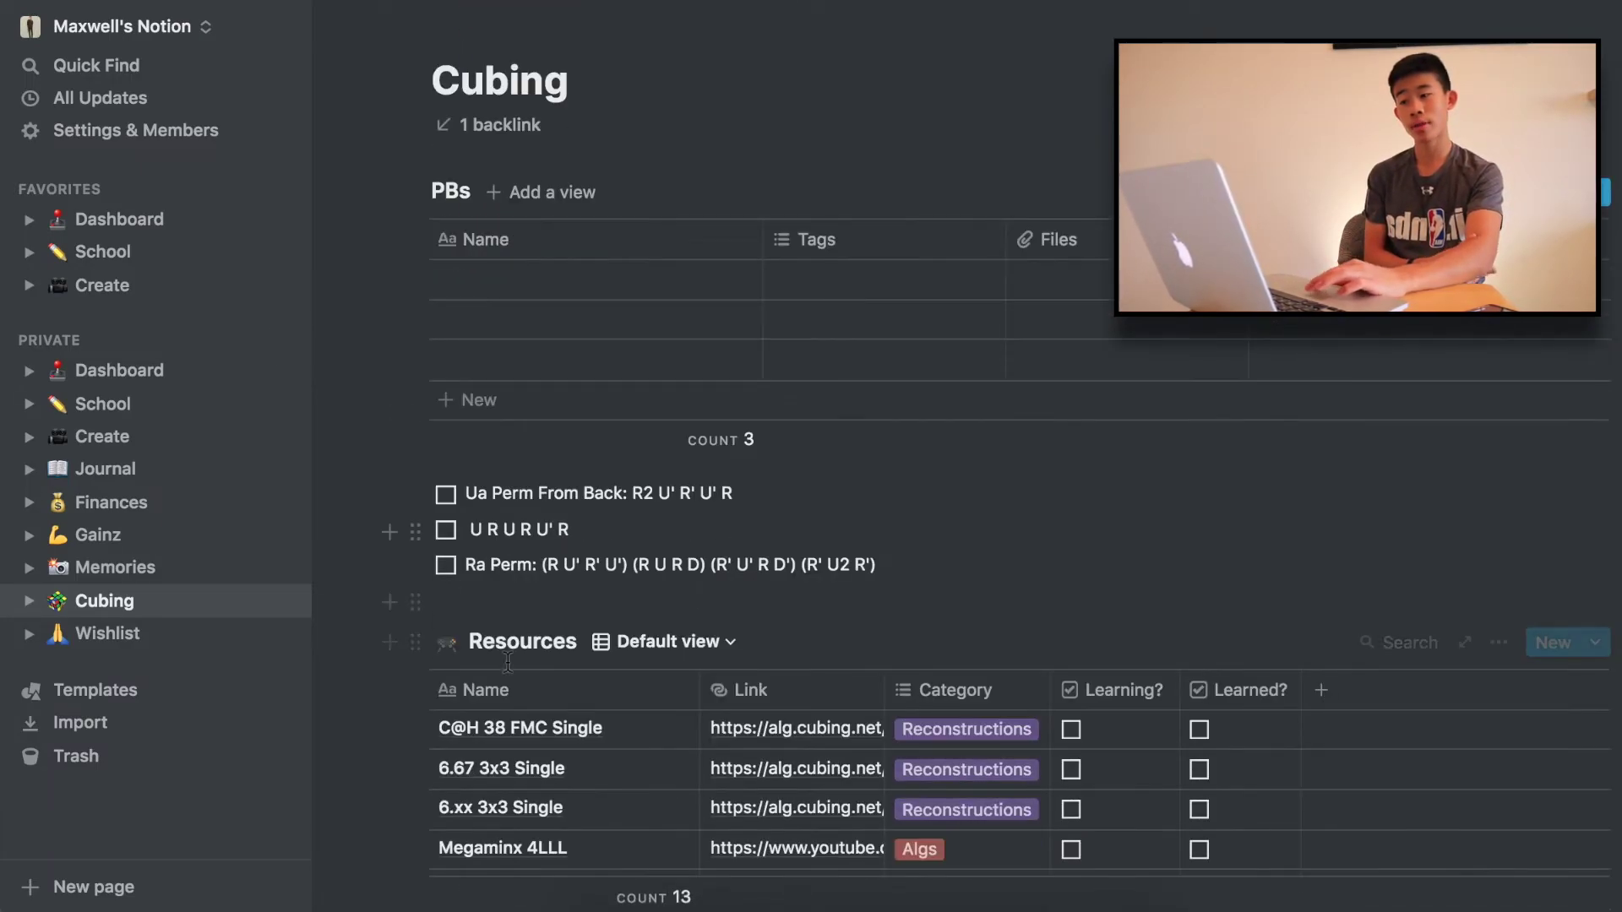
scroll(753, 716, down, 3)
scroll(725, 226, up, 10)
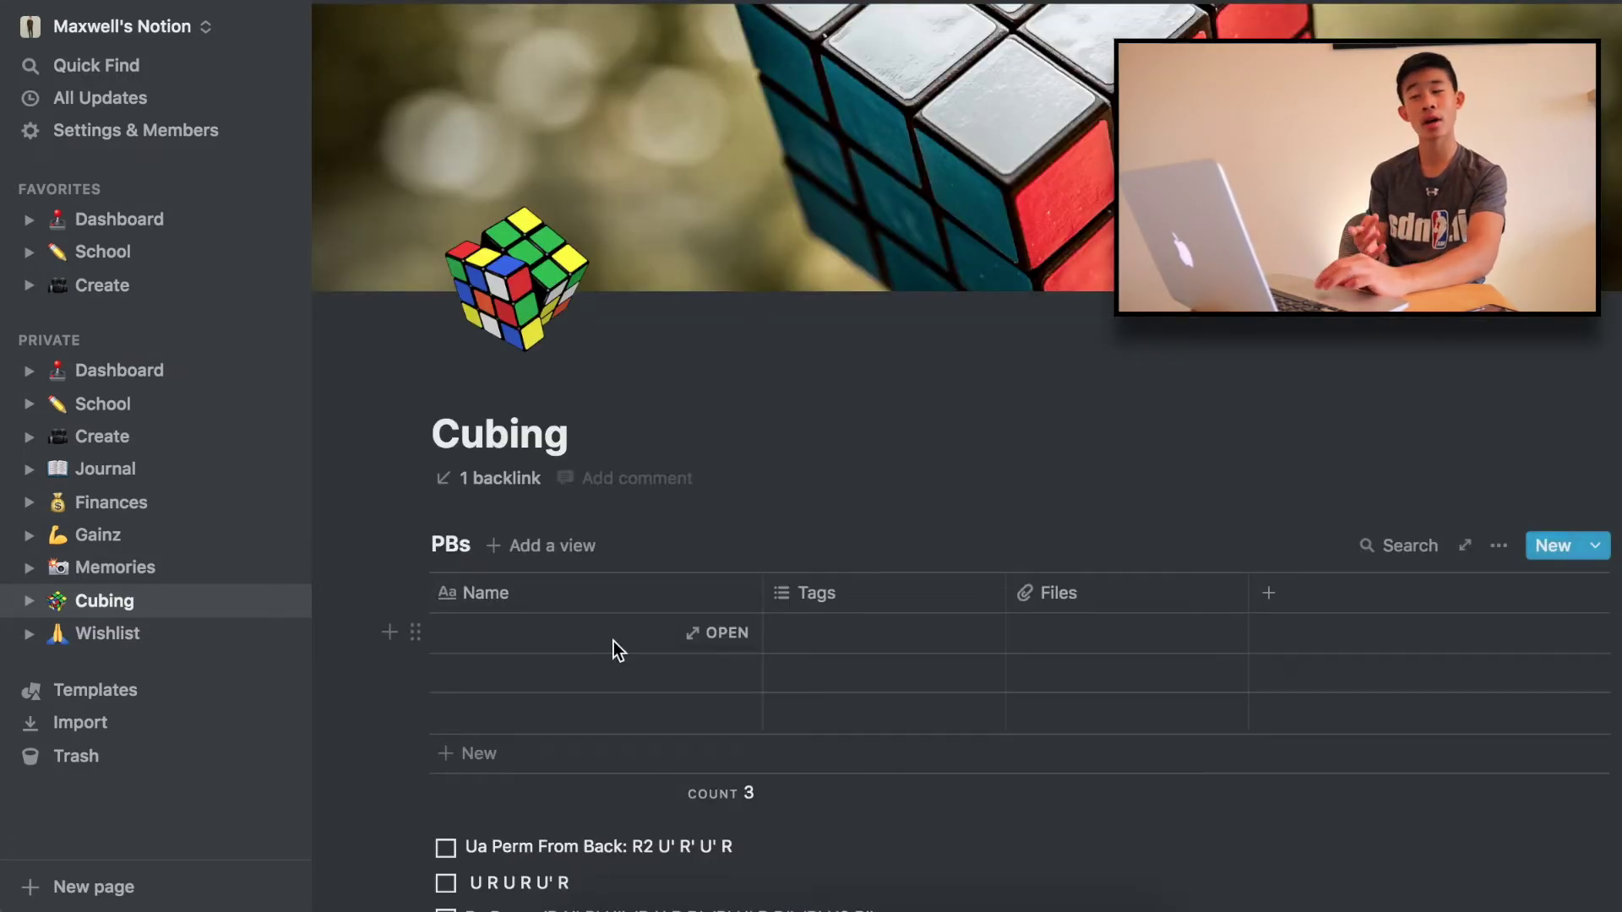
Open Wishlist and view, then close, the Mavic Mini Drone item's details
click(143, 646)
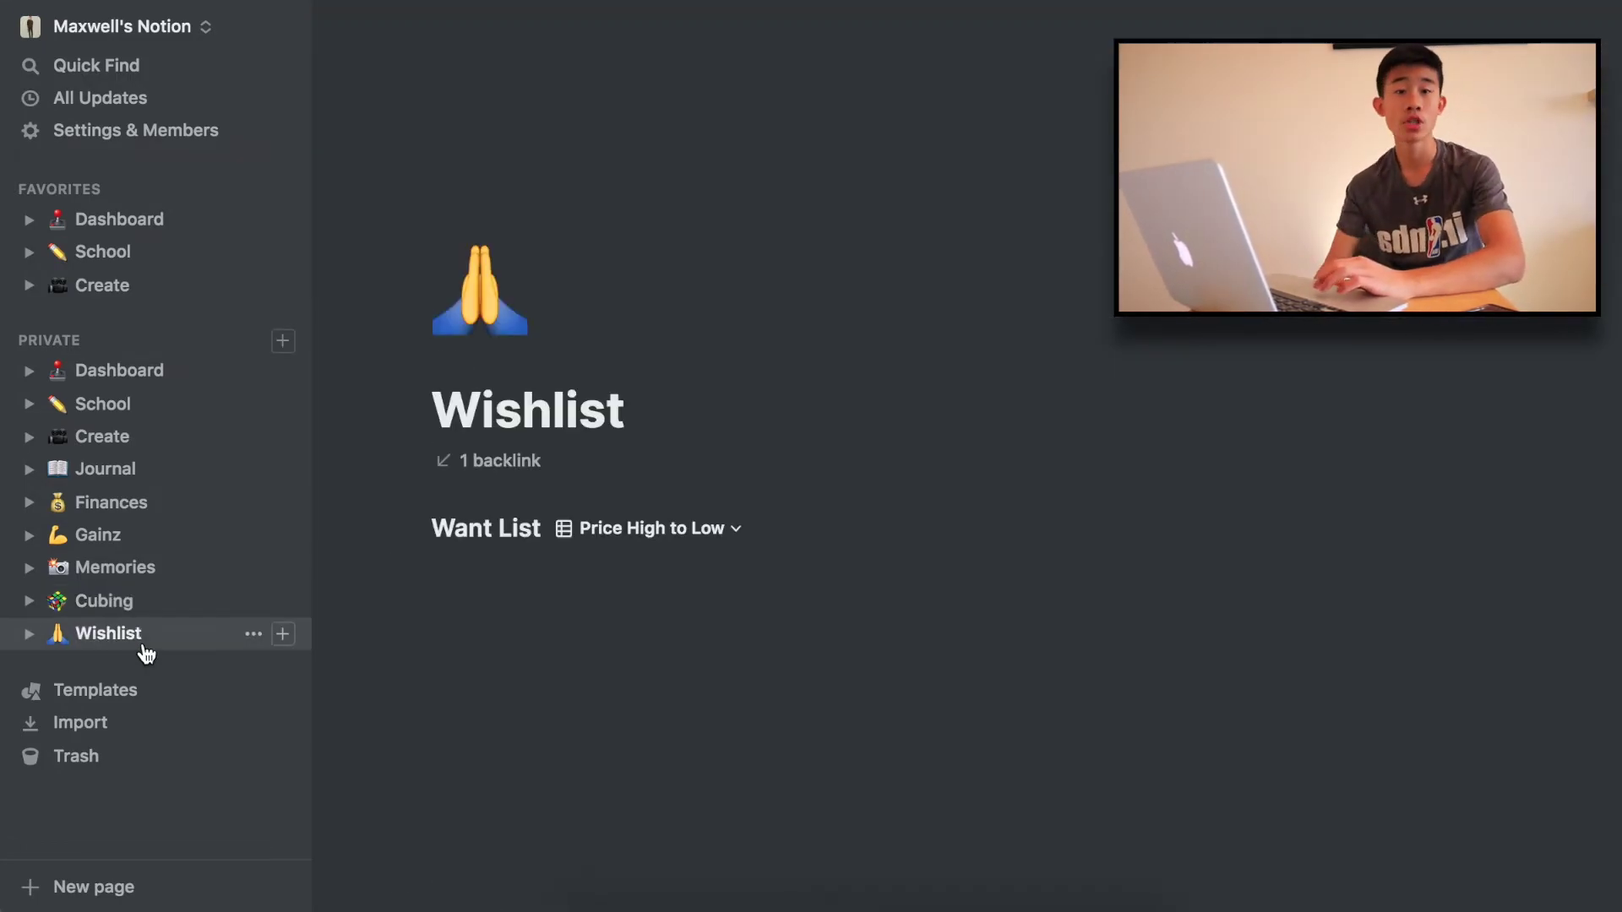
scroll(510, 634, down, 2)
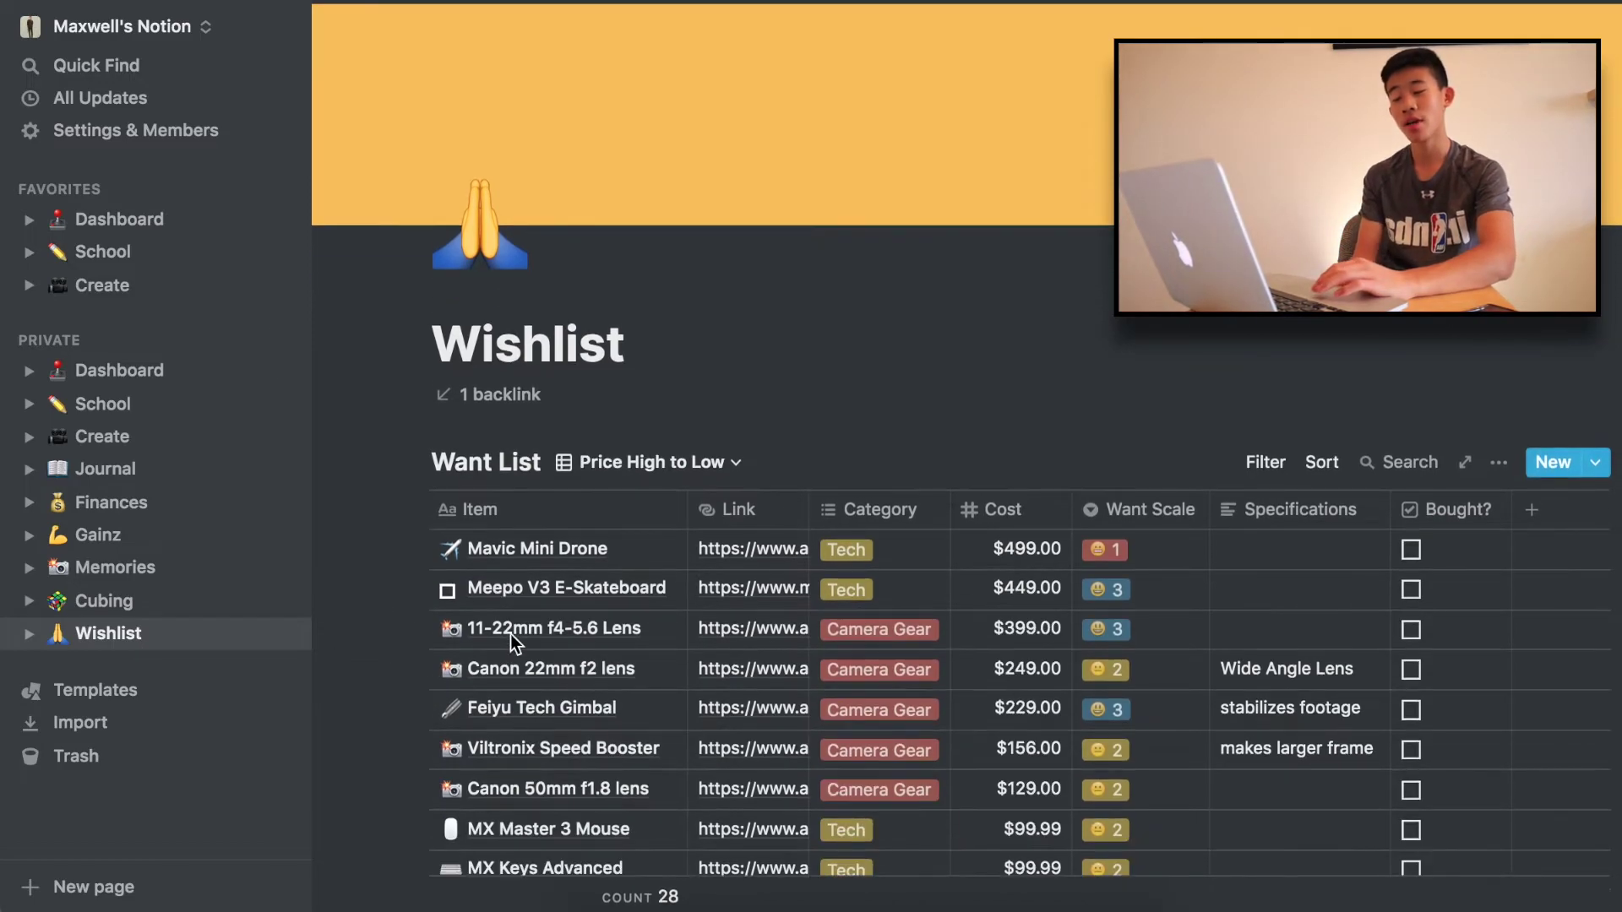
scroll(510, 634, down, 5)
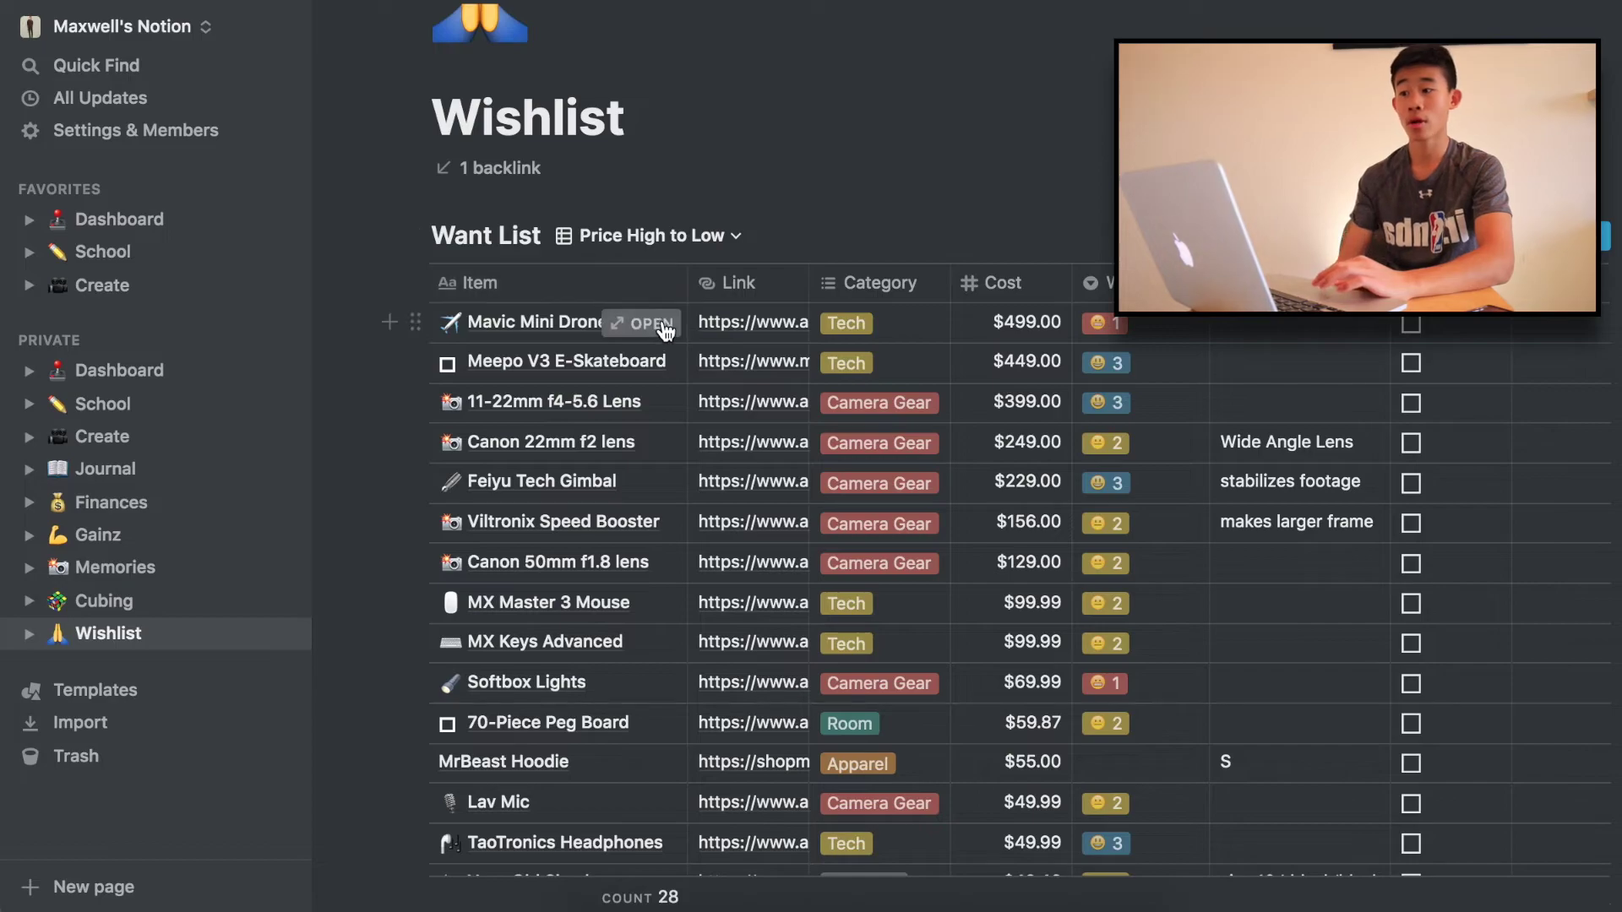
click(661, 321)
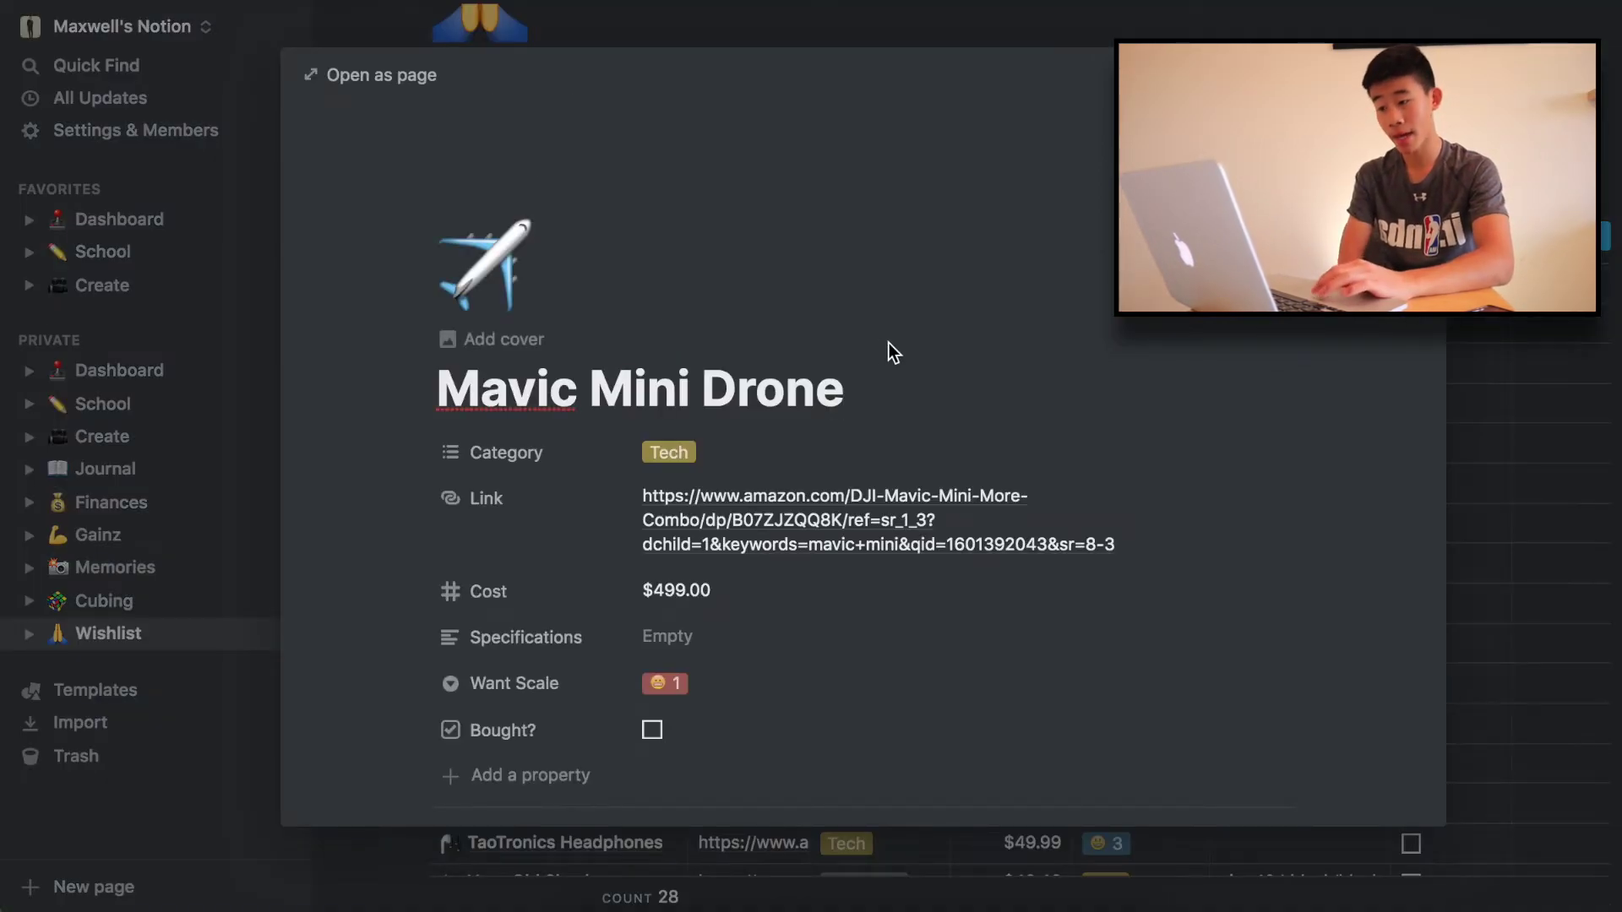
scroll(887, 352, down, 2)
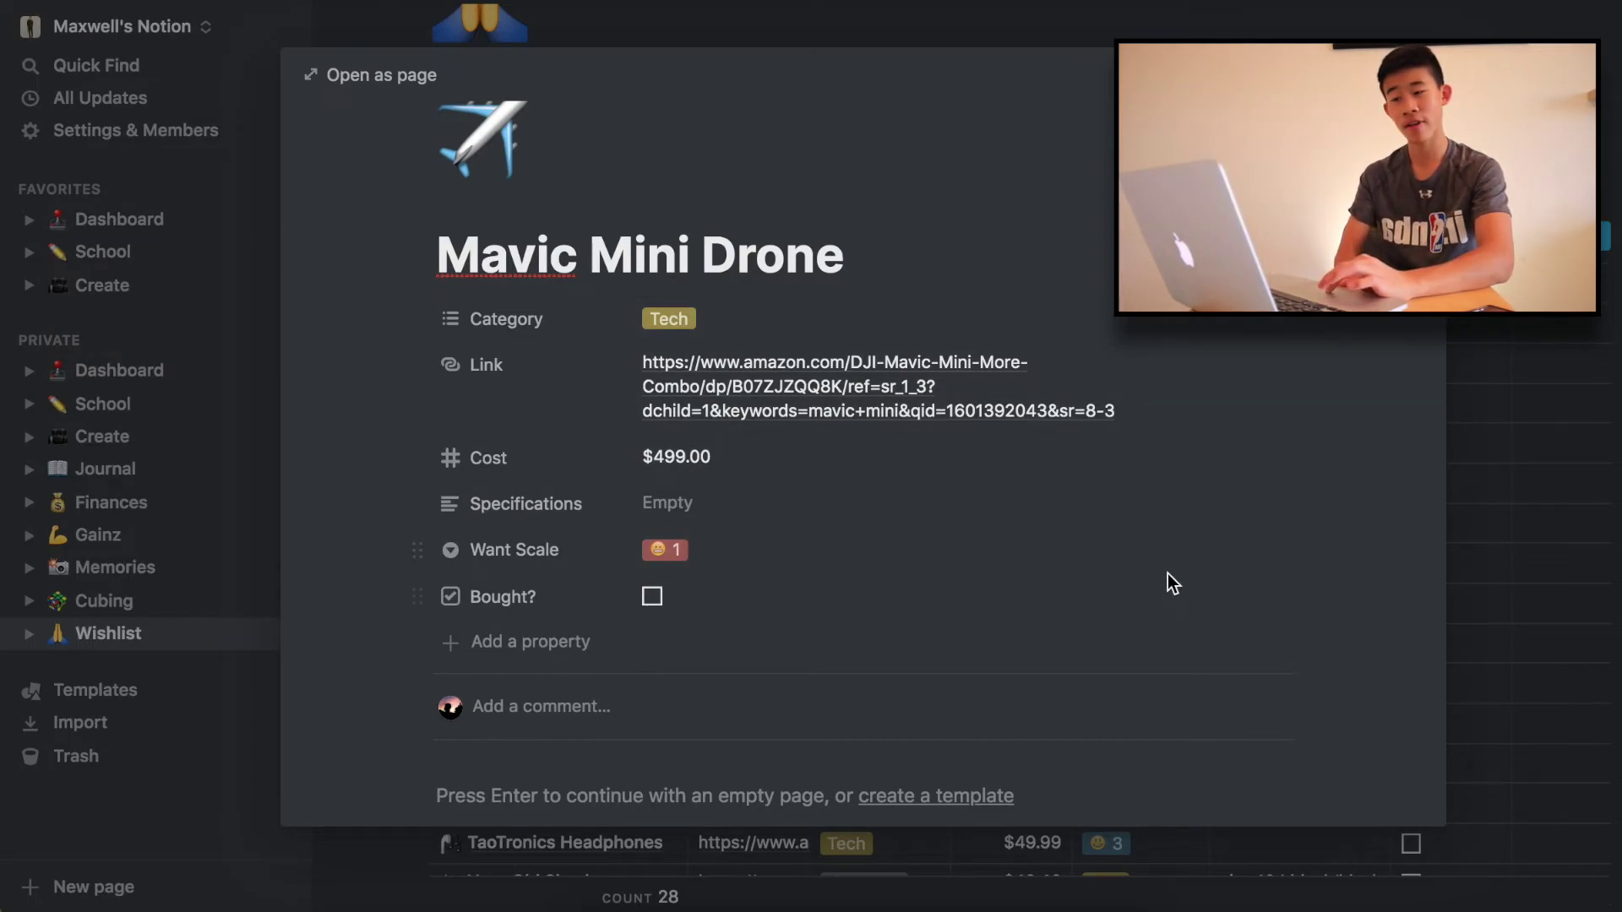
click(1538, 514)
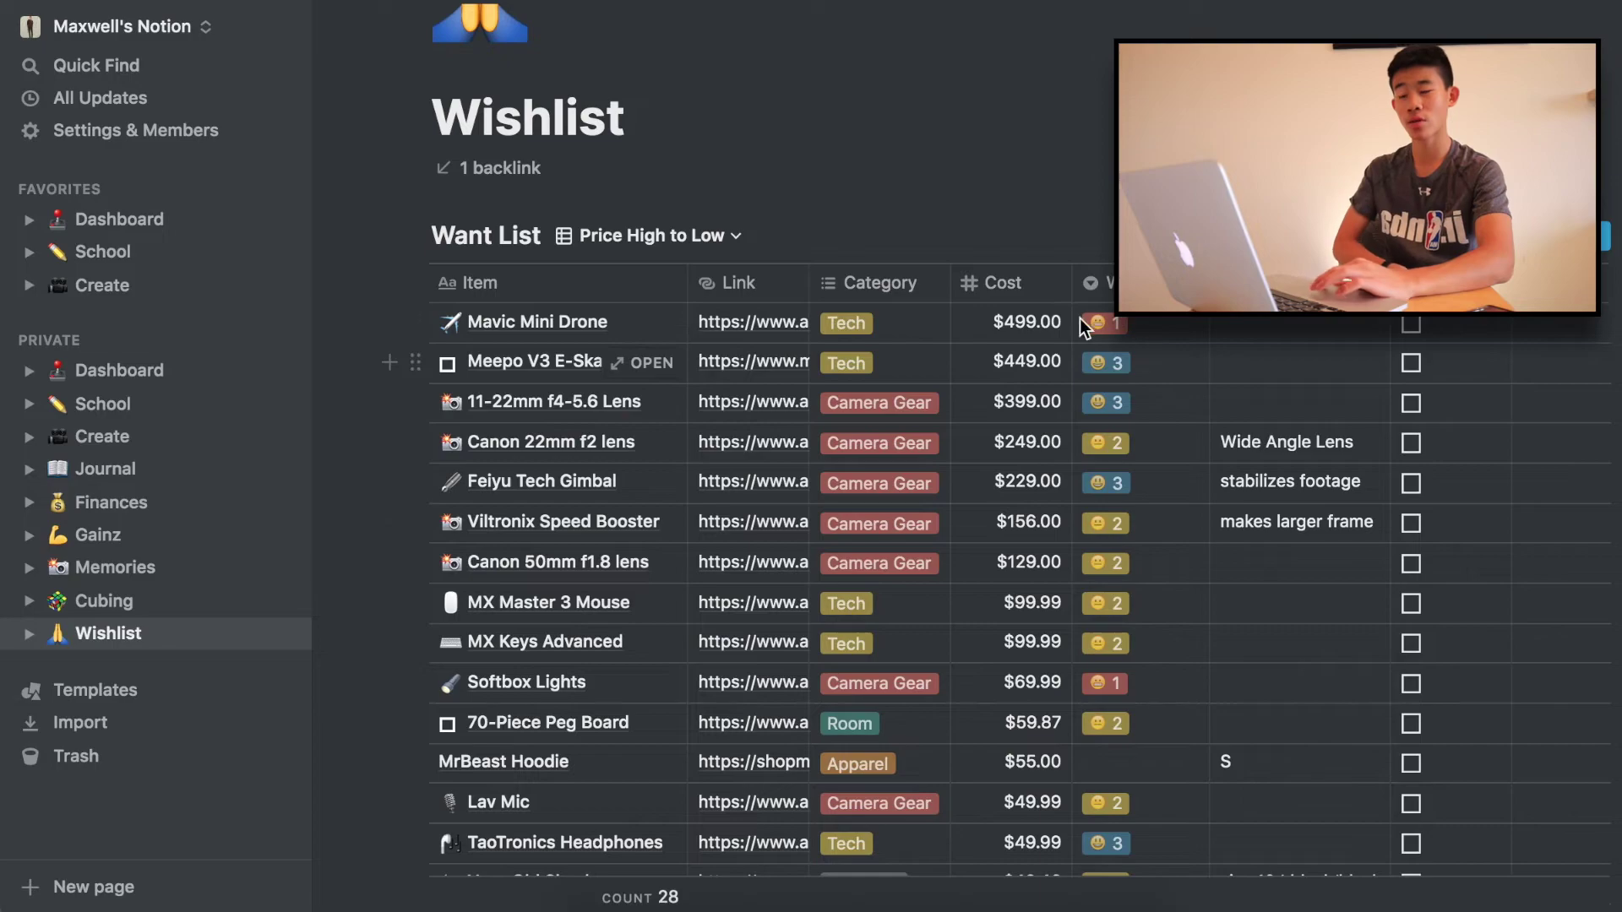
scroll(1039, 271, down, 1)
Switch the Want List to the Rank of Want view, grouped by want scale
click(676, 215)
click(667, 344)
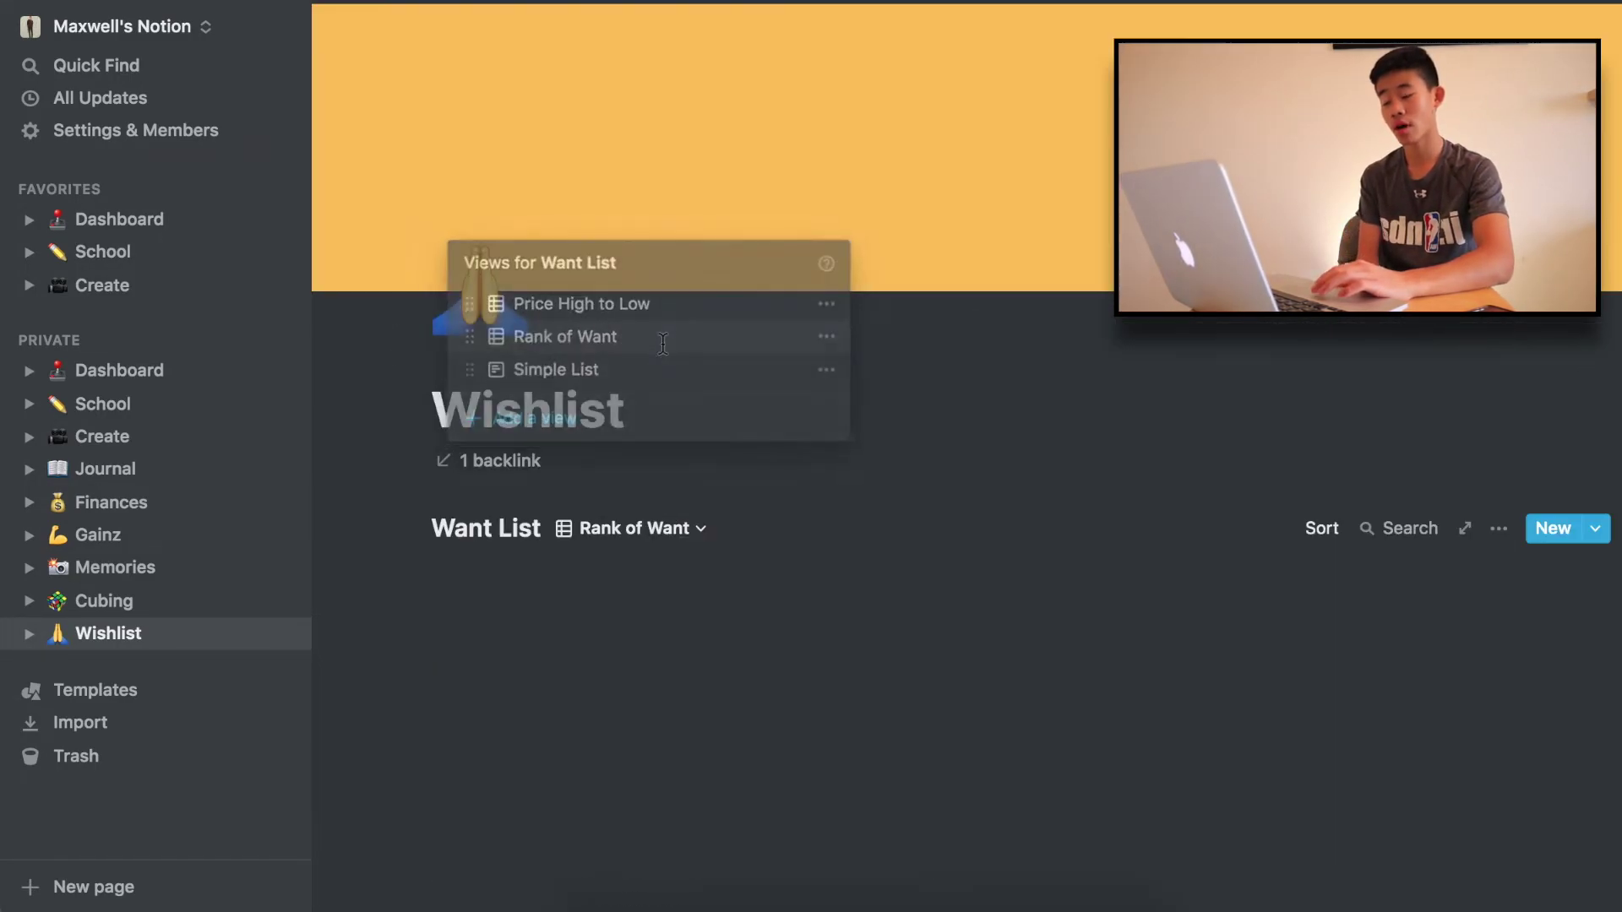
scroll(824, 518, down, 5)
scroll(1068, 459, up, 1)
scroll(1068, 460, down, 1)
scroll(1067, 460, down, 4)
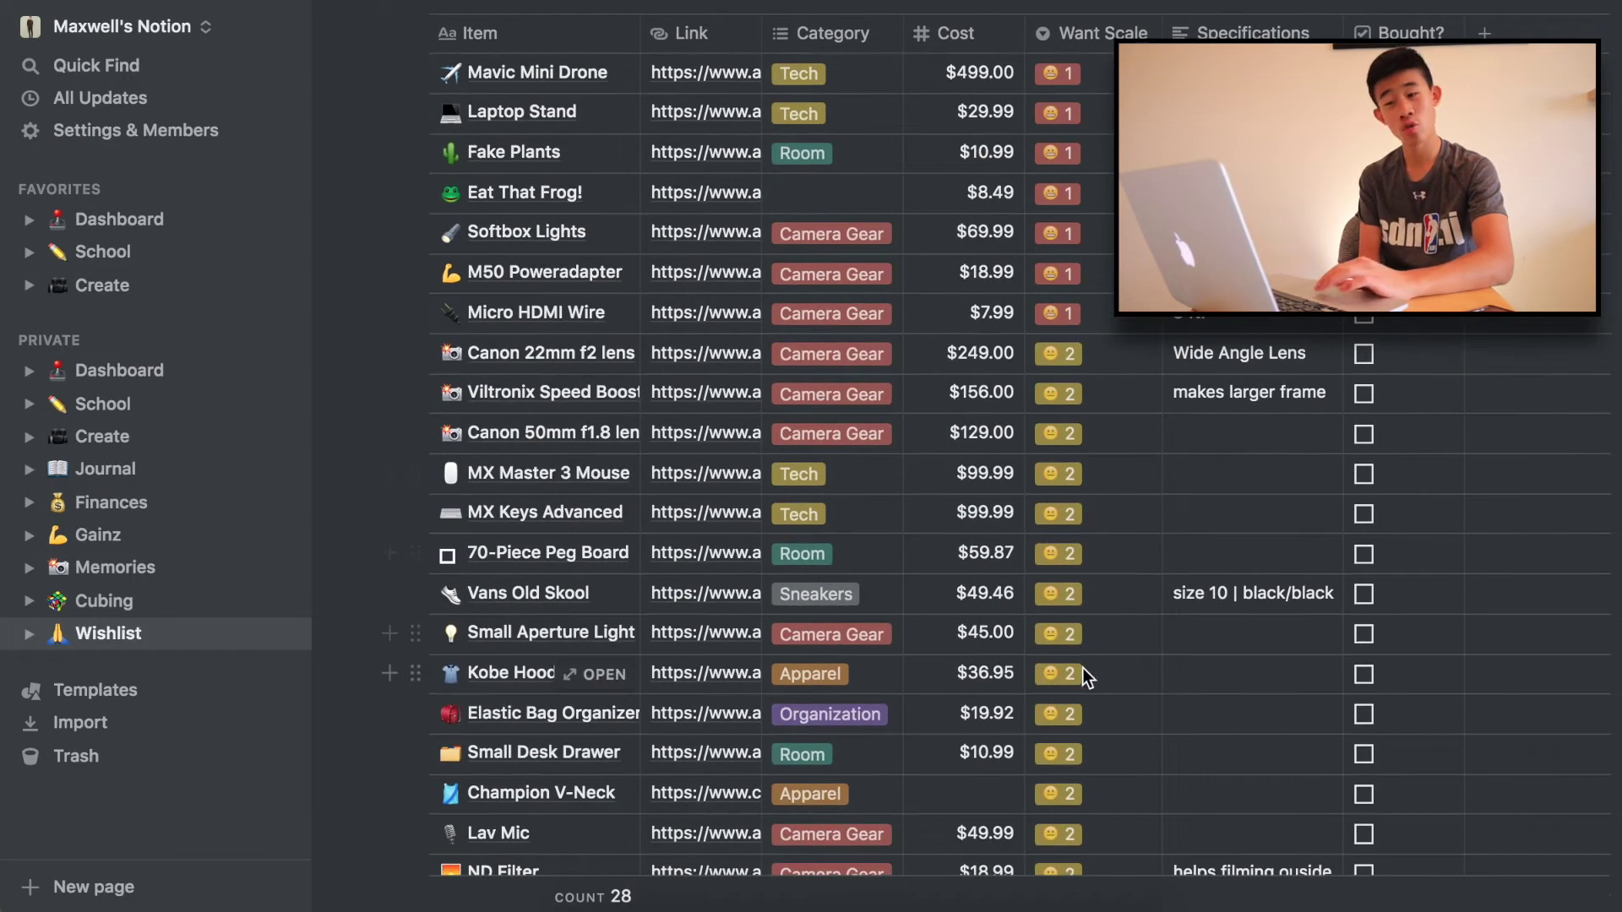